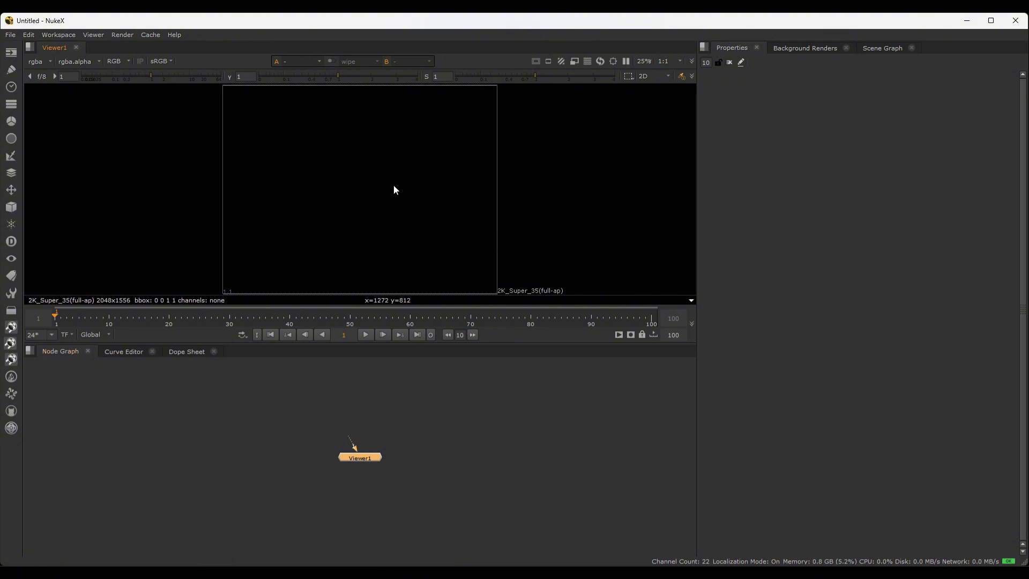
Move the timeline playhead to frame 23.
key(Left)
key(Left)
key(Left)
key(Left)
key(Left)
key(Left)
drag(384, 323, 187, 321)
drag(446, 410, 295, 487)
click(10, 35)
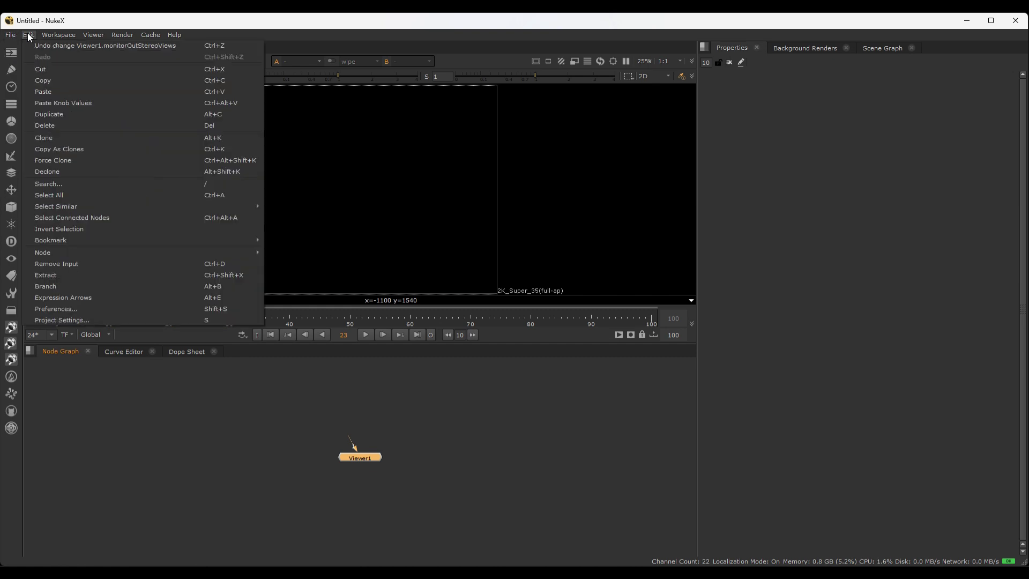
mouse_move(101, 35)
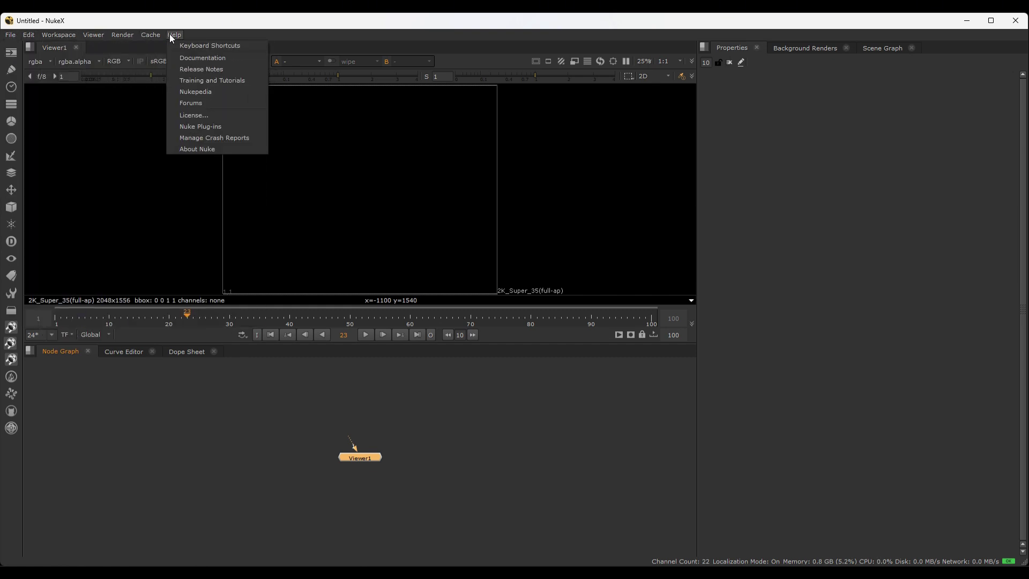
mouse_move(10, 35)
click(212, 40)
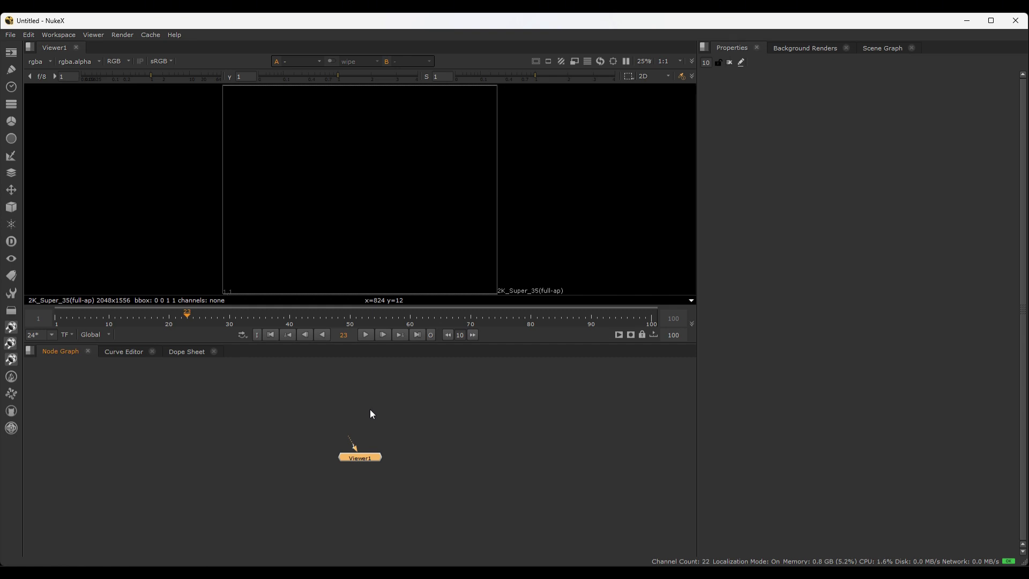
click(11, 53)
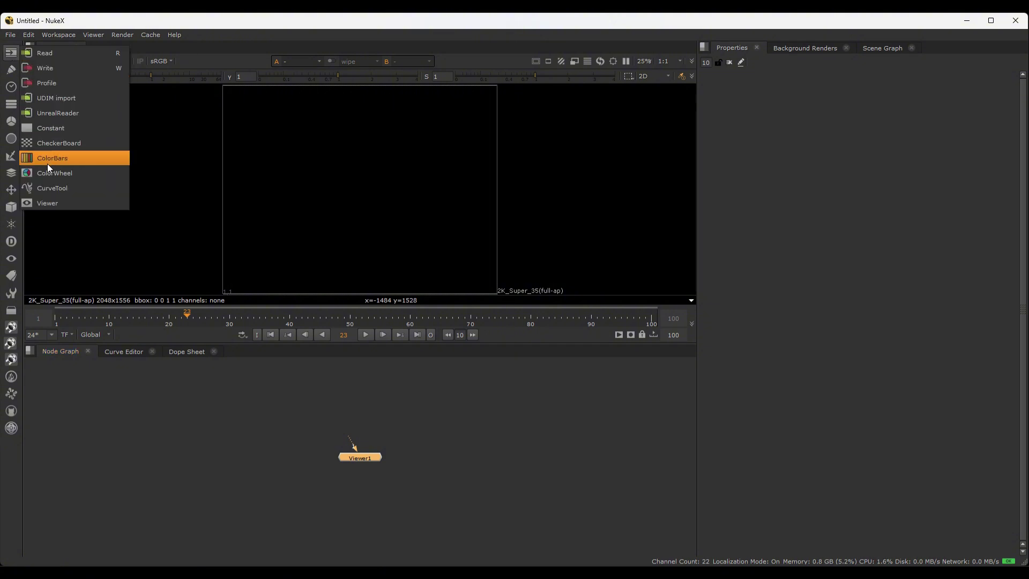
click(11, 70)
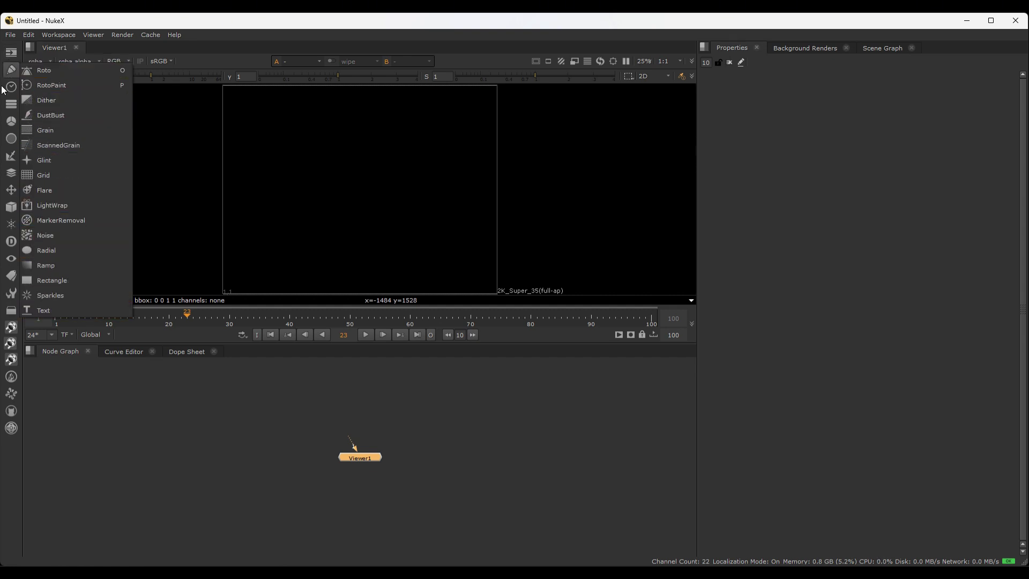
click(270, 408)
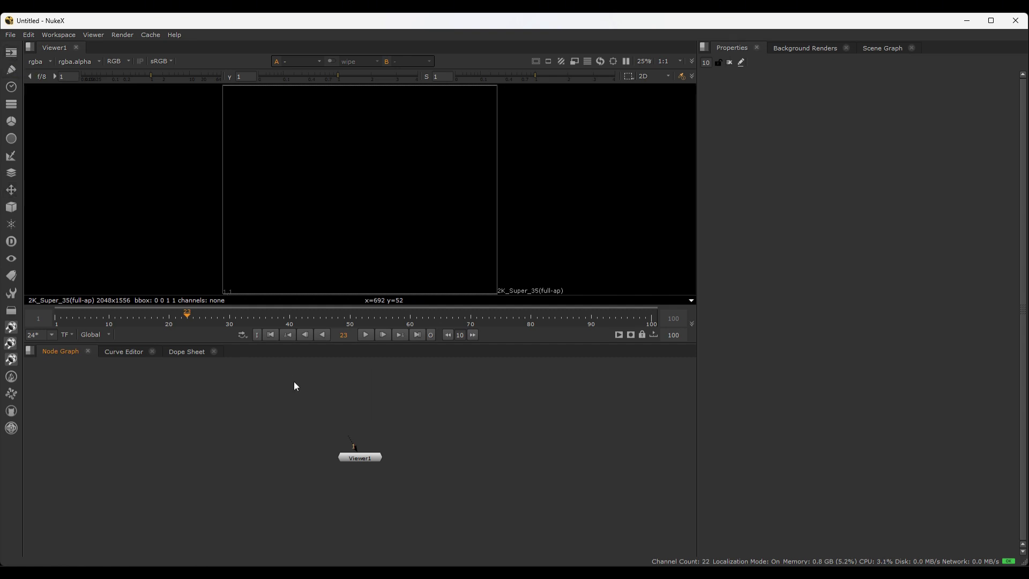
Add a node found by searching for "ch" to the node graph and delete it again.
key(Tab)
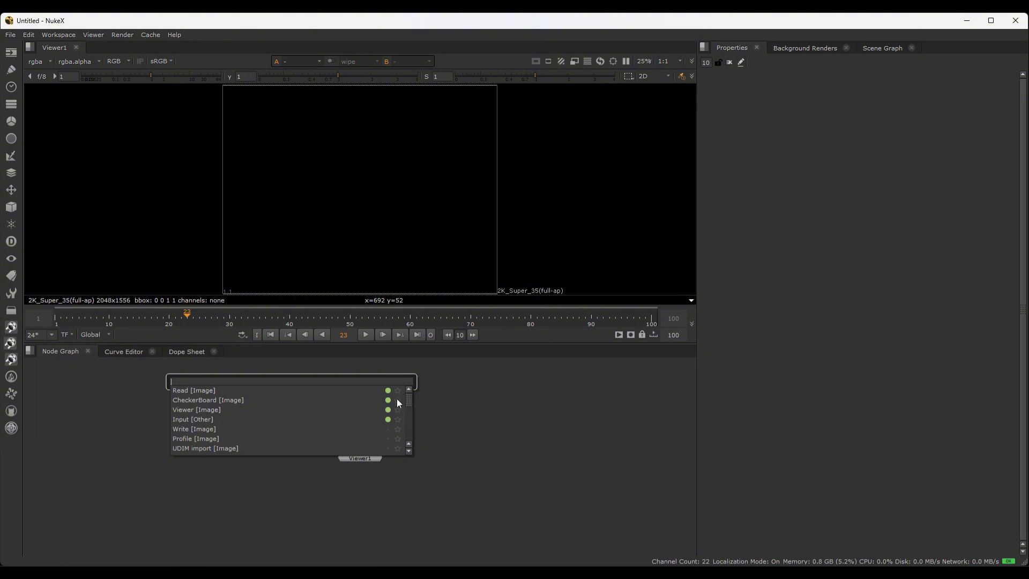
text(a)
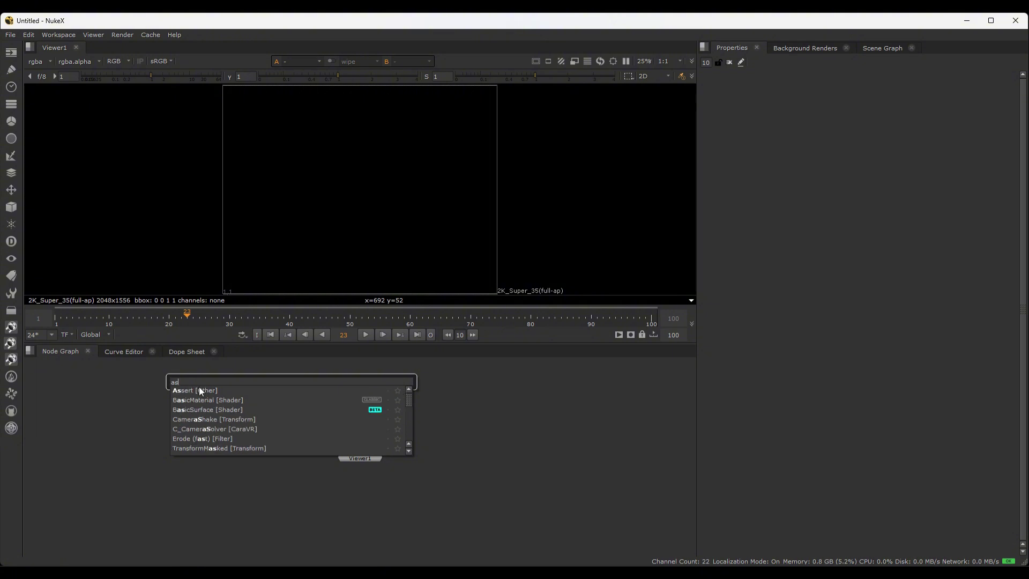
key(BackSpace)
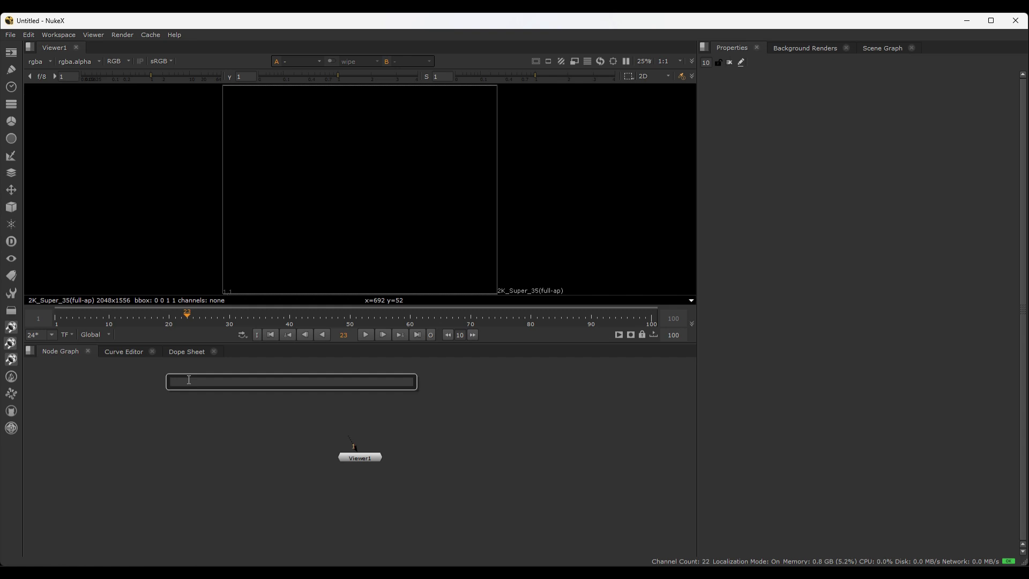
text(ch)
click(191, 393)
drag(260, 412, 351, 404)
key(Delete)
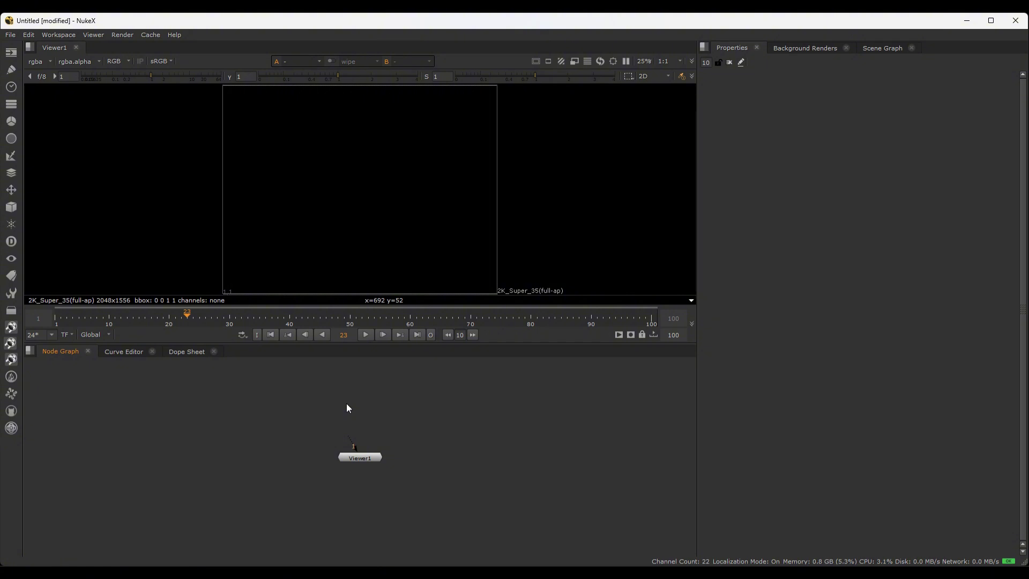
click(13, 57)
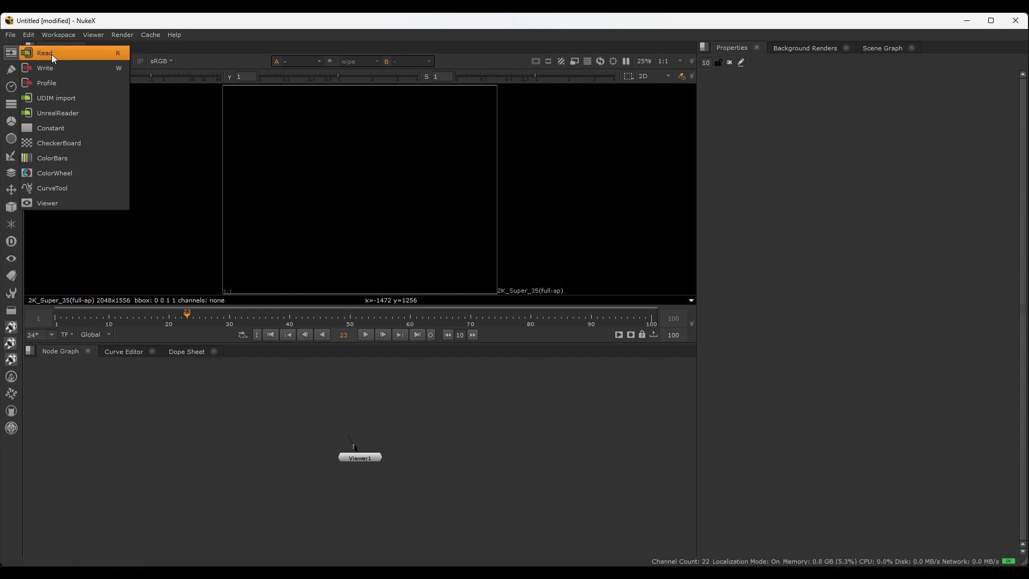
click(122, 394)
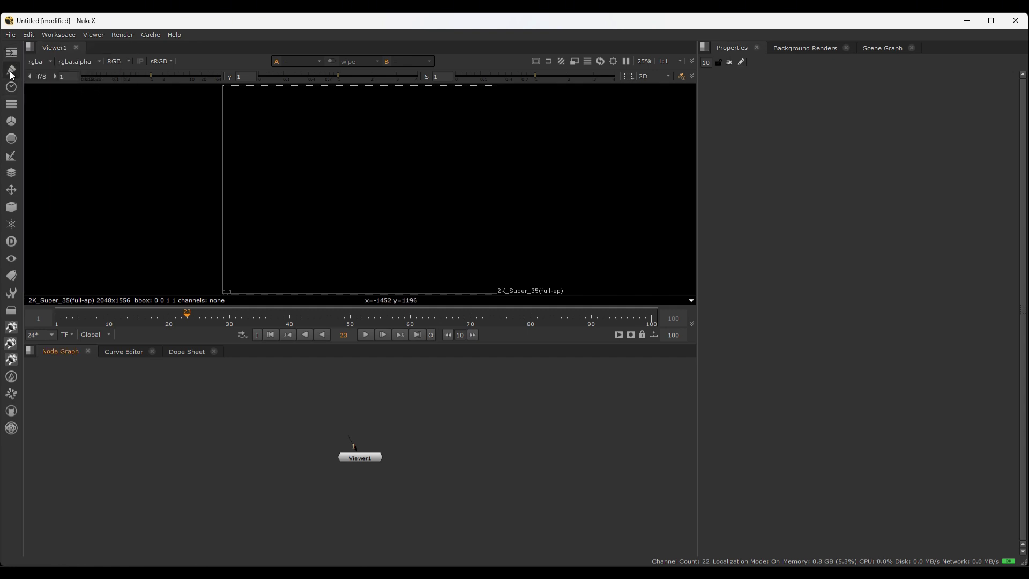
click(11, 69)
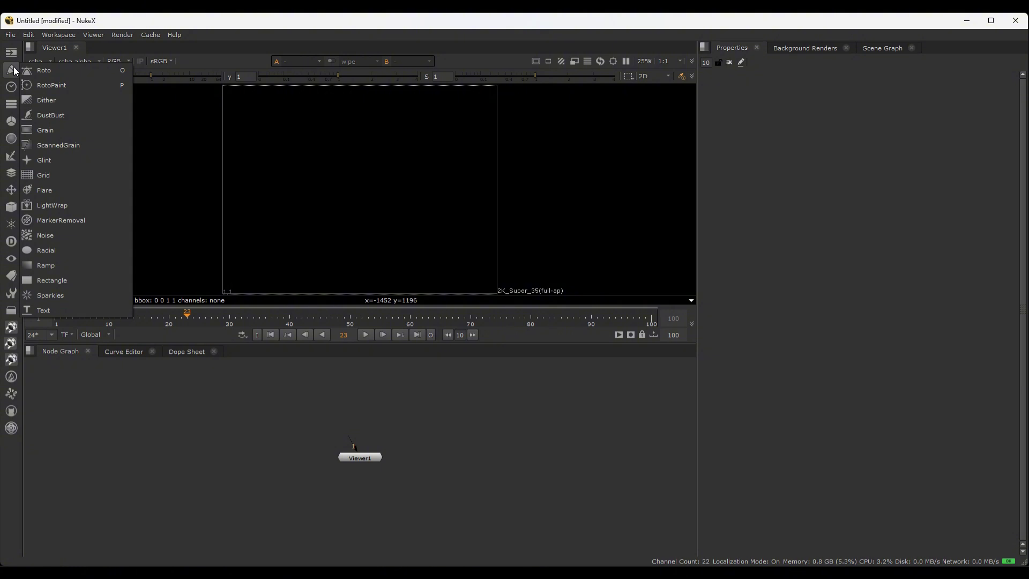
click(58, 72)
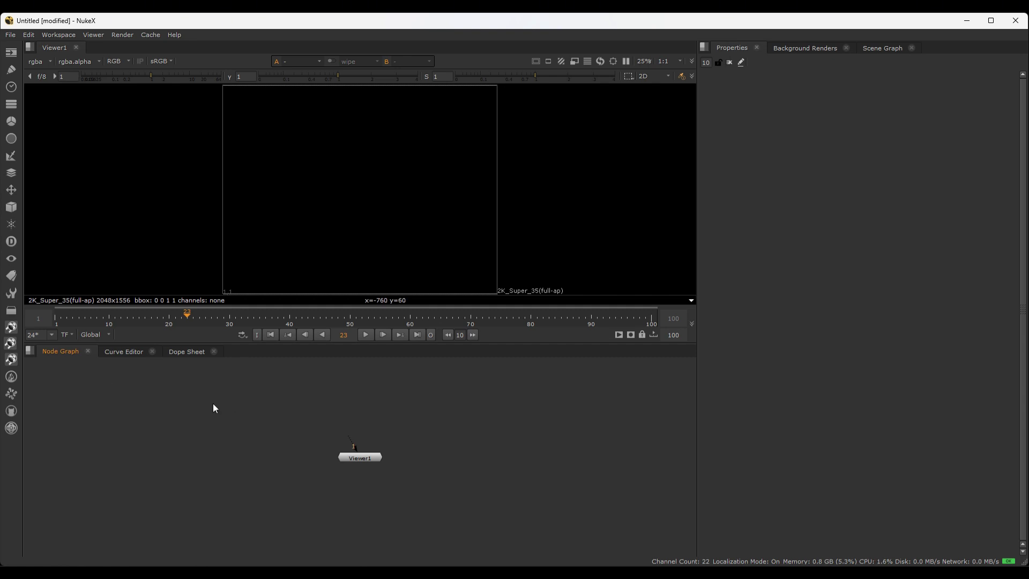
Create a CheckerBoard node and place it directly above the Viewer1 node in the node graph.
click(11, 52)
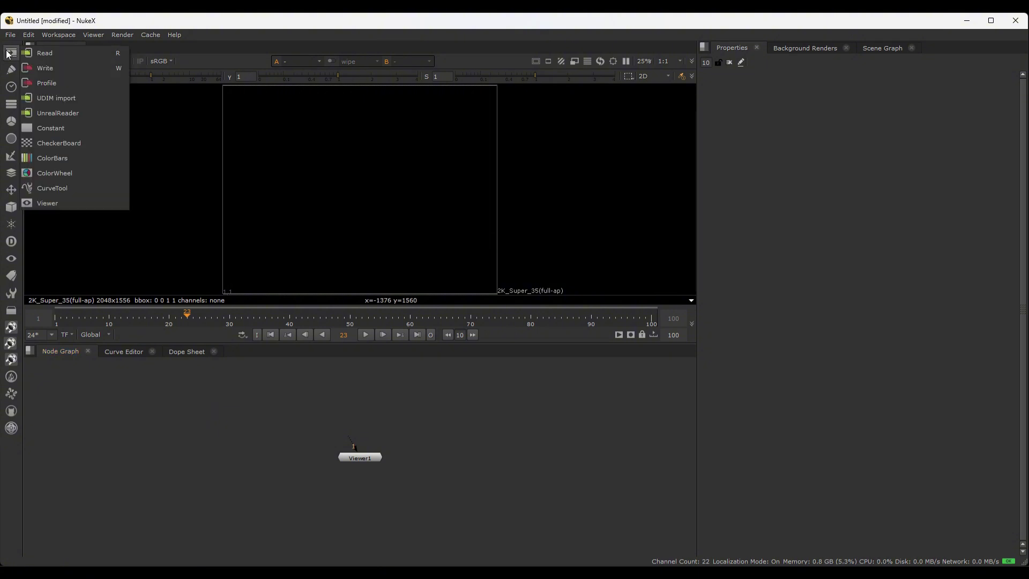
click(114, 142)
drag(156, 425, 360, 397)
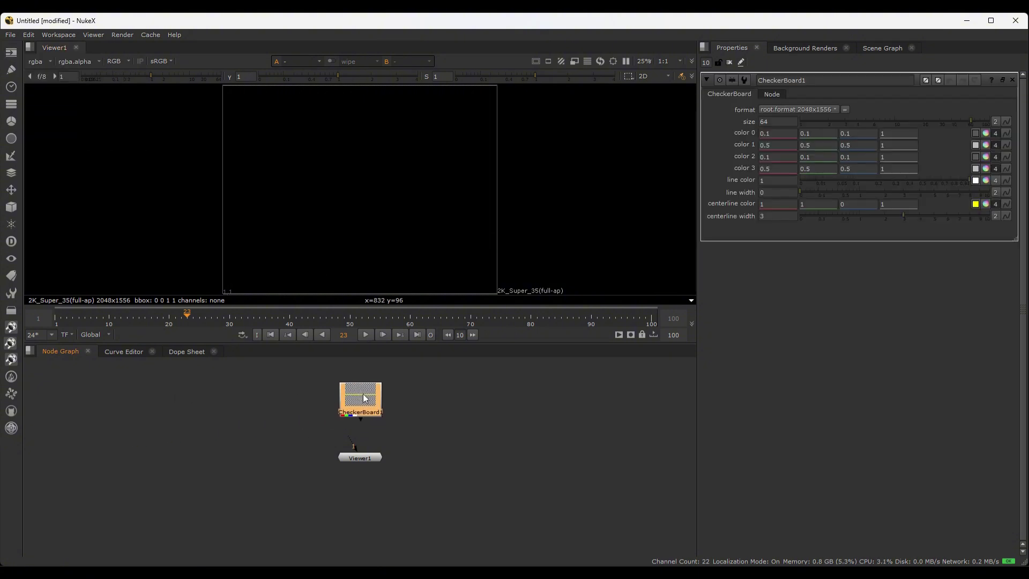
scroll(381, 438, up, 5)
scroll(381, 438, down, 4)
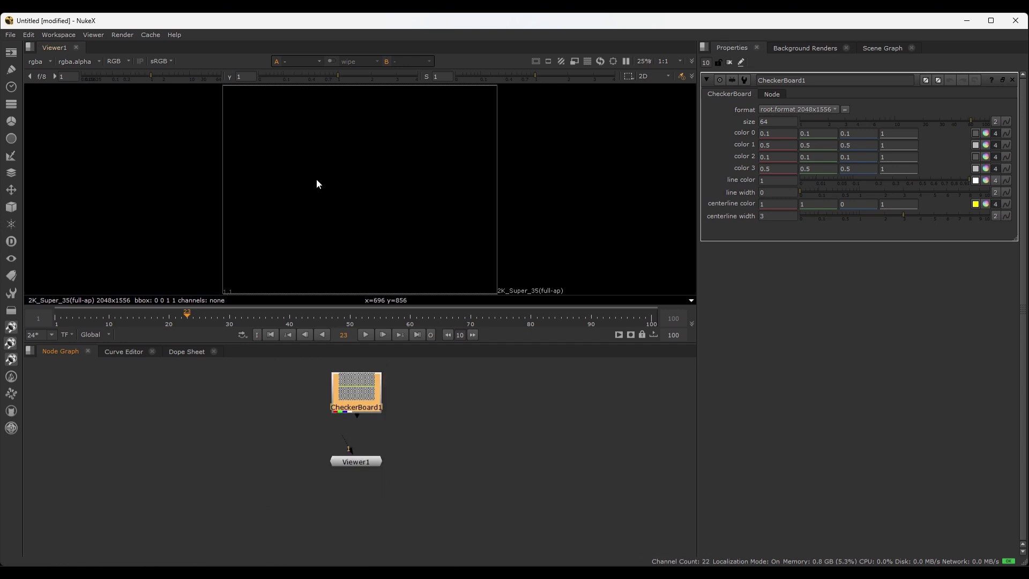
scroll(369, 485, up, 2)
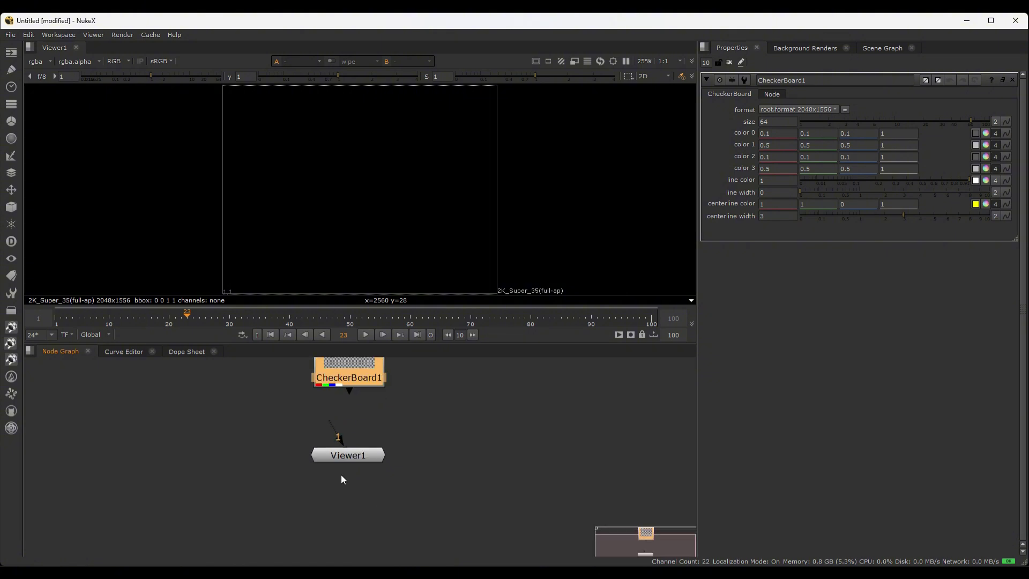
Delete the Viewer1 node and undo the deletion.
click(351, 458)
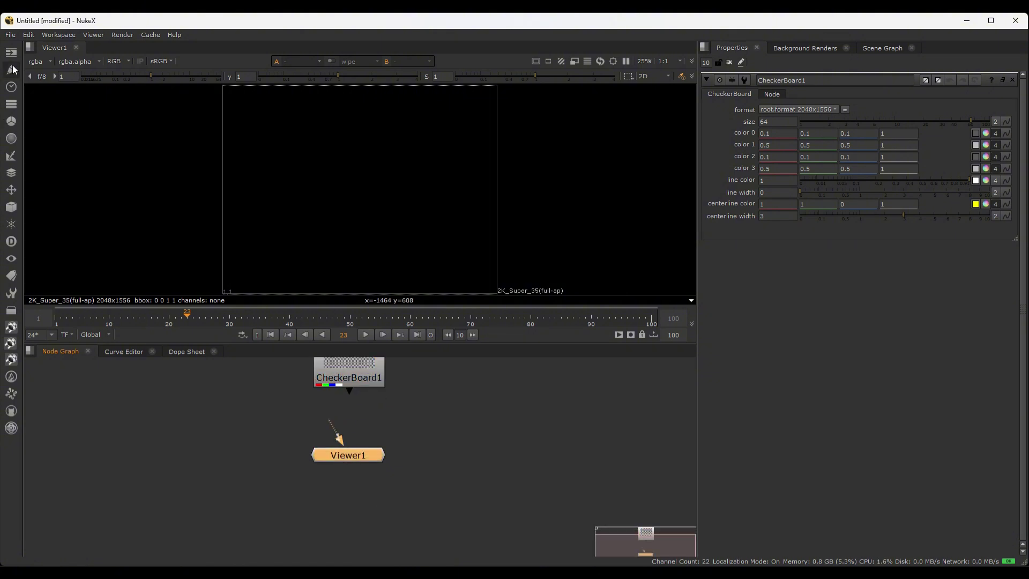
drag(407, 428, 278, 491)
click(365, 471)
drag(439, 408, 239, 498)
key(Delete)
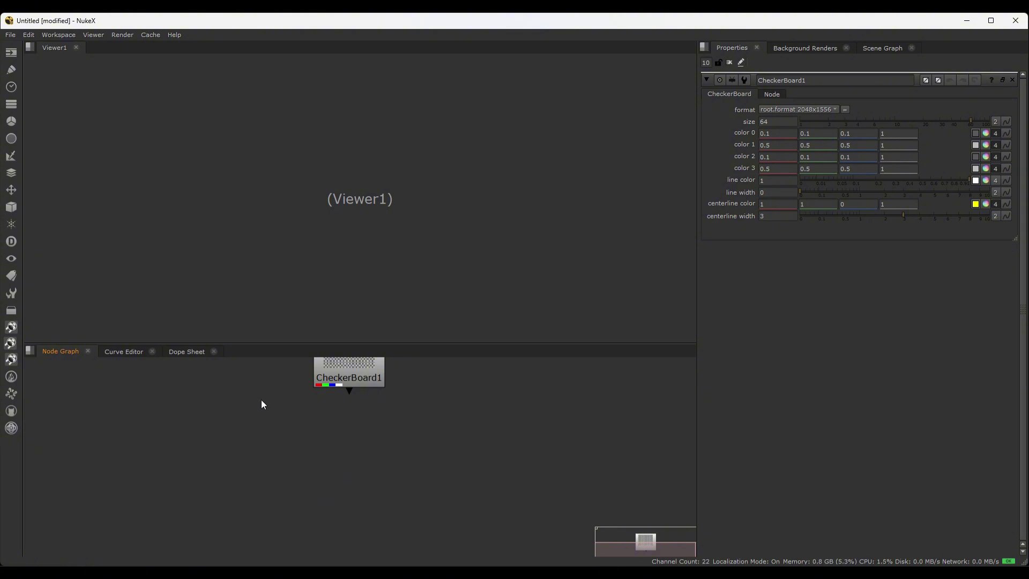
key(ctrl+z)
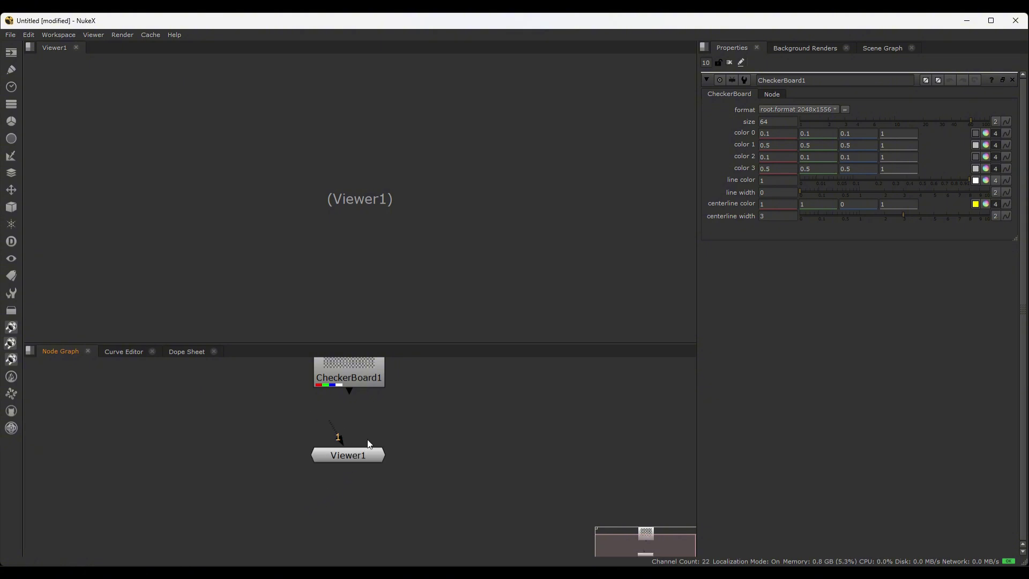
Connect the Viewer1 node's input to the CheckerBoard1 node and frame both nodes in the graph.
drag(367, 455, 371, 458)
scroll(394, 427, up, 2)
scroll(400, 441, down, 2)
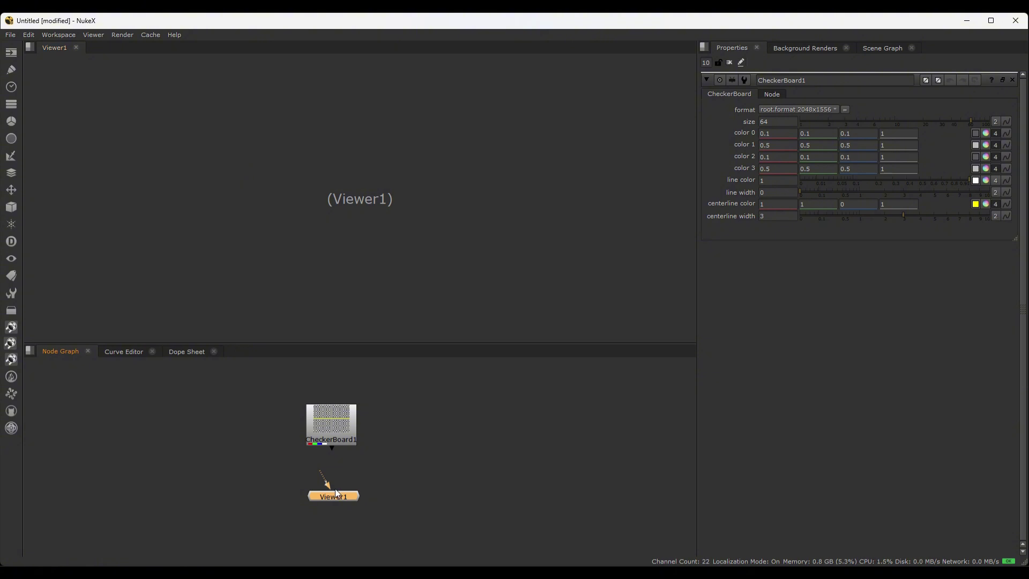
scroll(335, 509, up, 3)
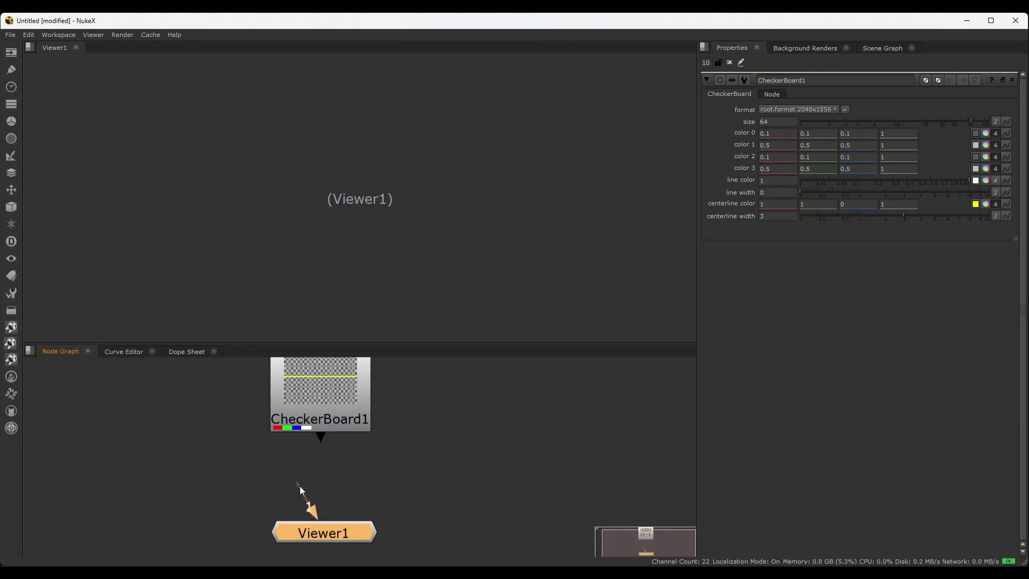
drag(295, 484, 329, 415)
key(f)
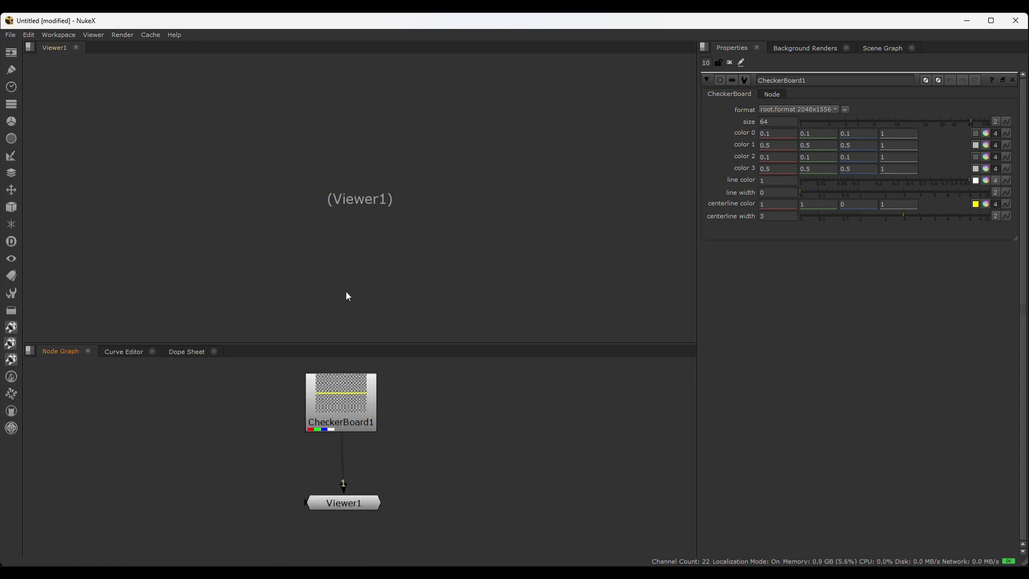
Reopen the Viewer1 node to display the checkerboard image.
click(351, 504)
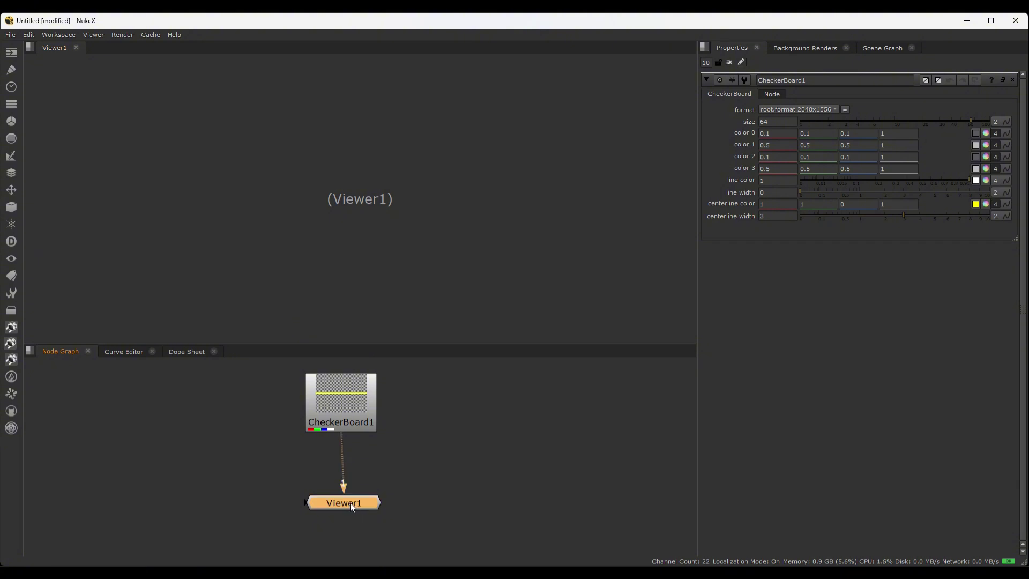
double_click(353, 497)
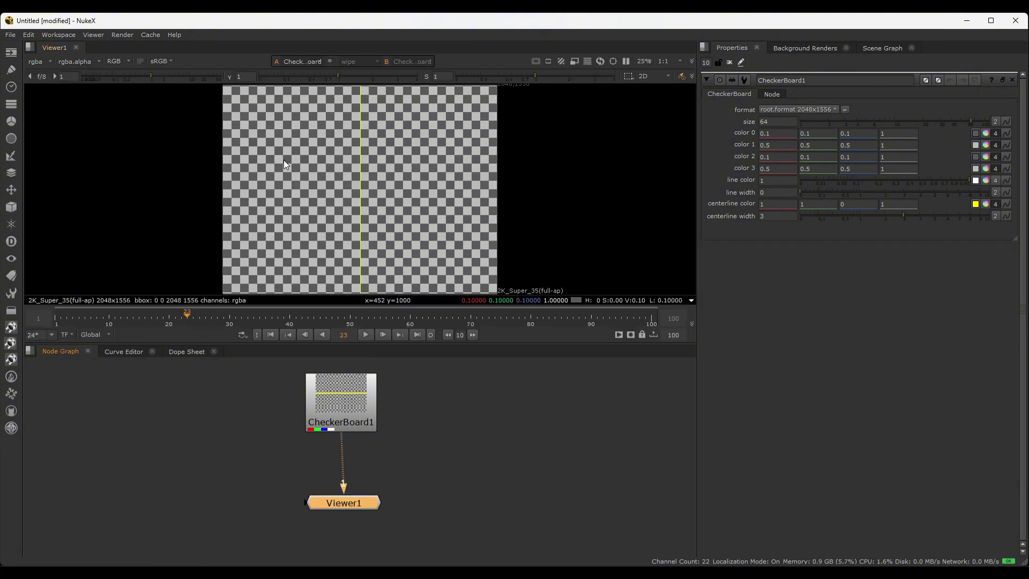
scroll(352, 489, up, 6)
scroll(354, 486, down, 1)
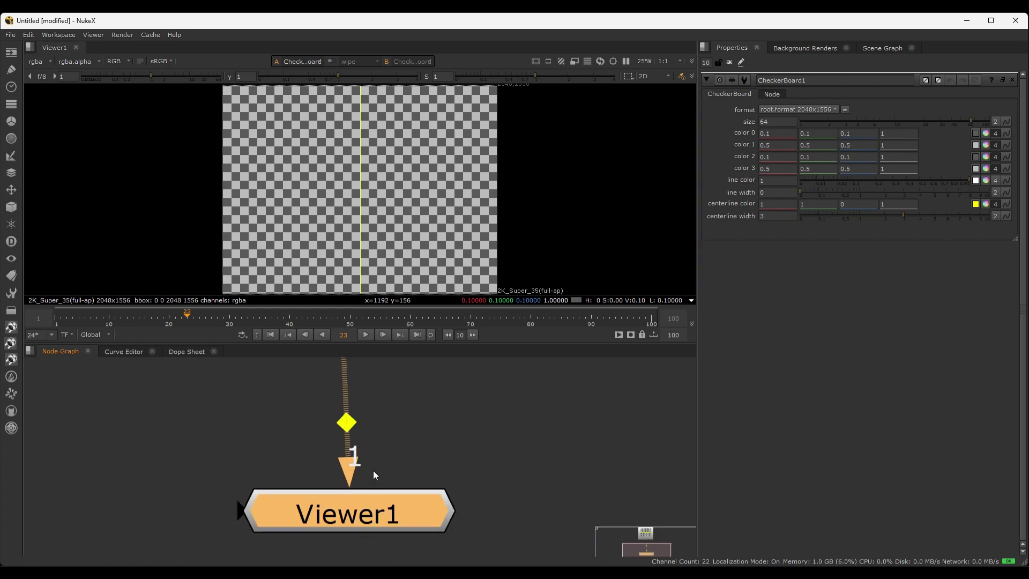
scroll(373, 474, down, 5)
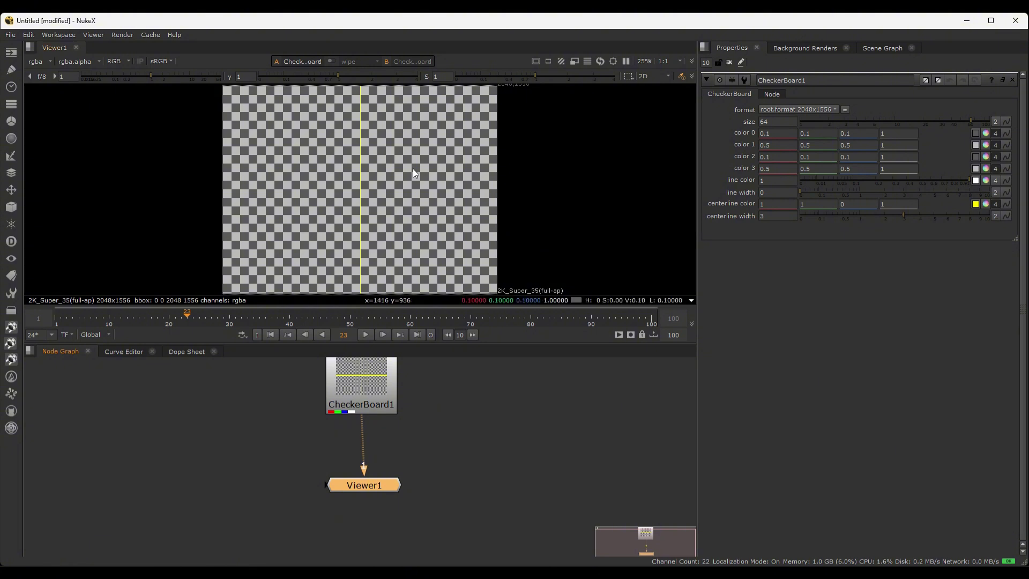
scroll(345, 477, down, 1)
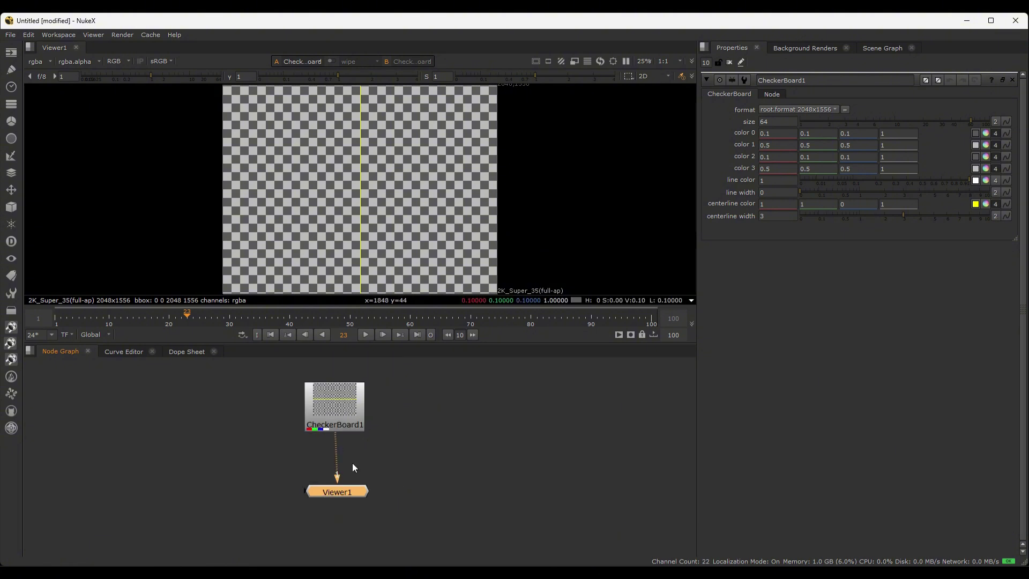
Disconnect the Viewer1 input from the CheckerBoard1 node and select CheckerBoard1.
drag(337, 474, 297, 465)
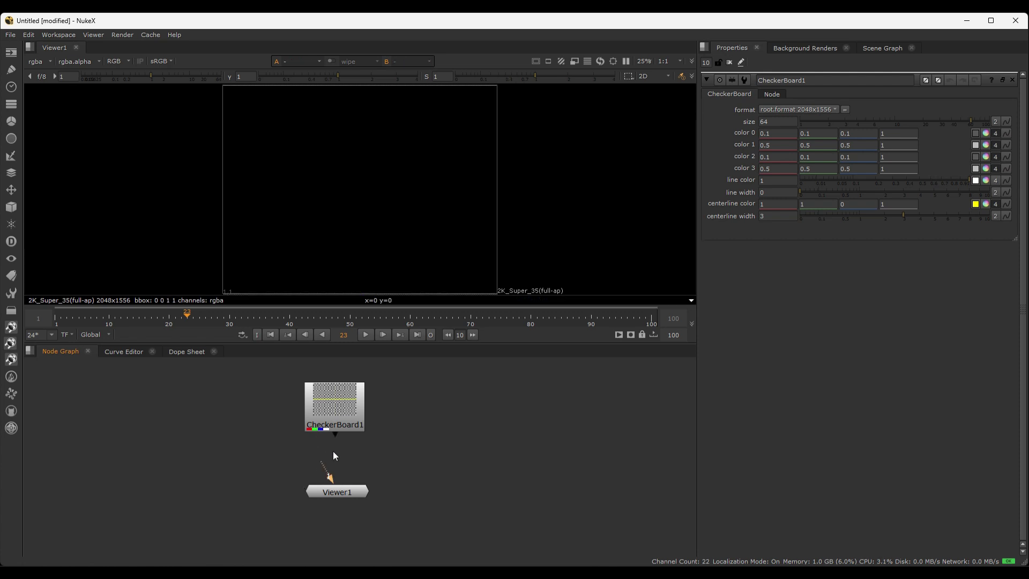
scroll(345, 456, up, 1)
click(326, 425)
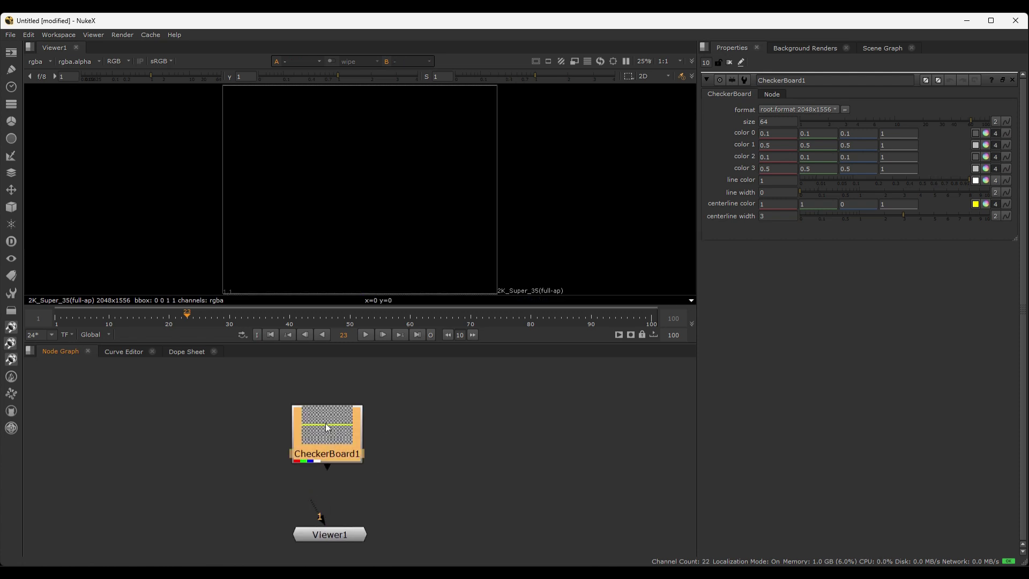
scroll(314, 451, up, 2)
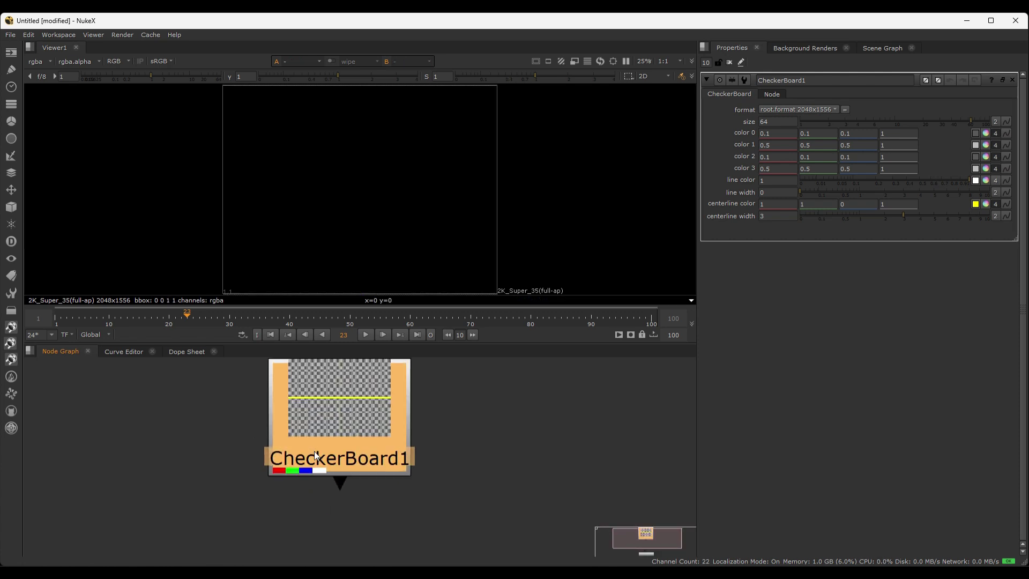
drag(338, 485, 366, 514)
scroll(366, 514, down, 3)
middle_drag(365, 514, 342, 474)
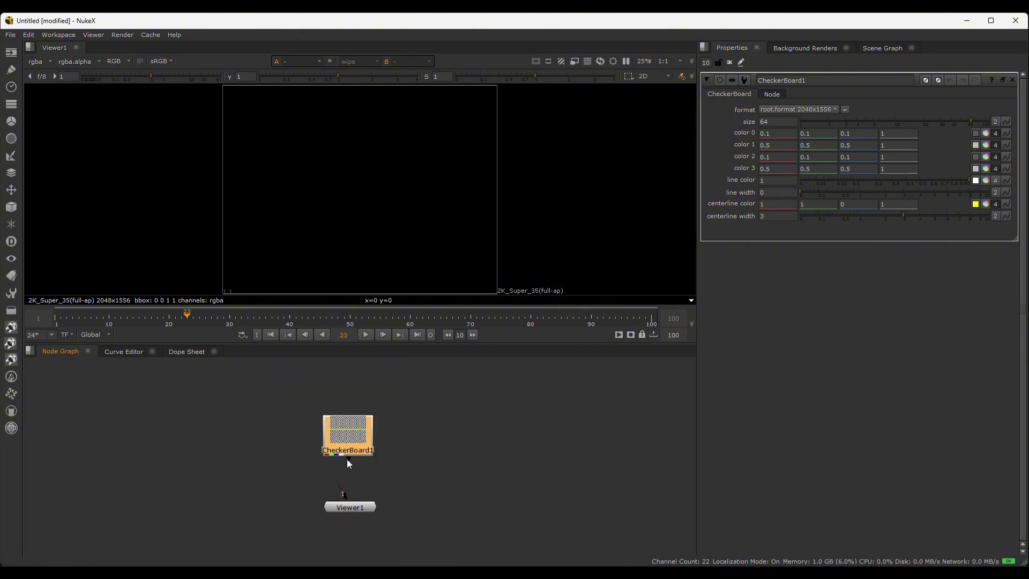
drag(350, 510, 280, 470)
click(450, 465)
scroll(418, 504, up, 1)
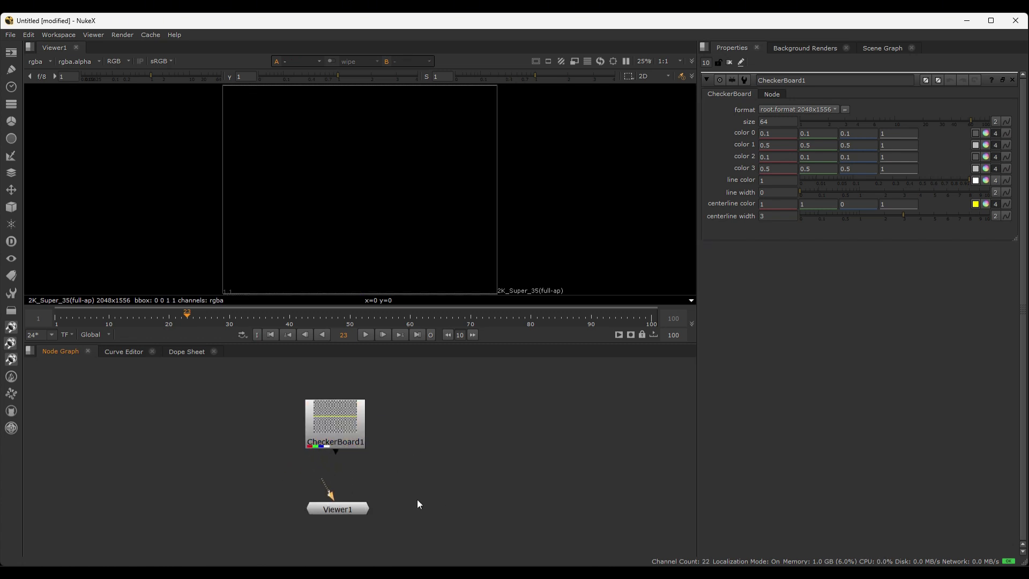
scroll(335, 433, down, 1)
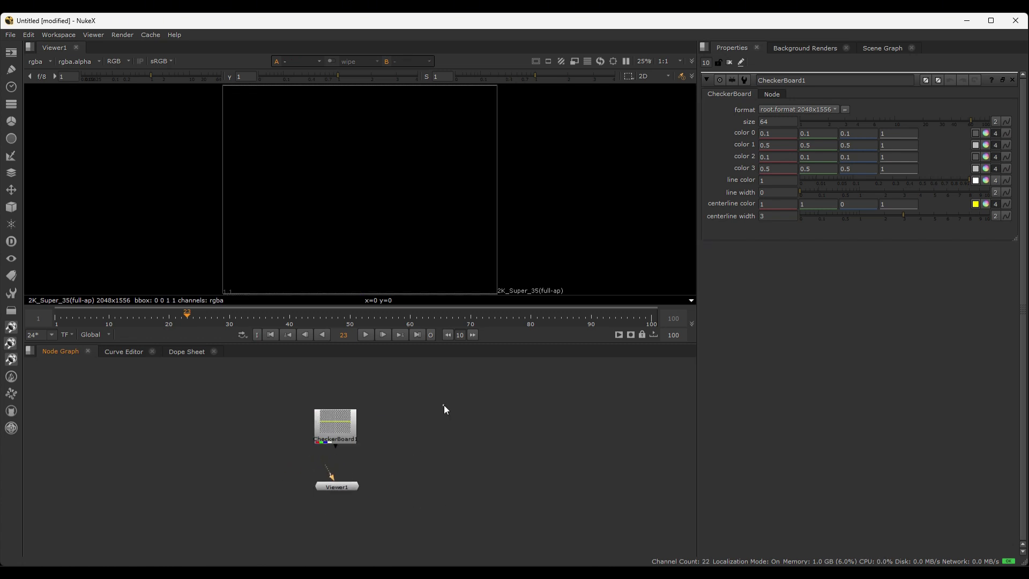
Connect the CheckerBoard1 node to input 1 of the Viewer1 node to display its image.
click(337, 426)
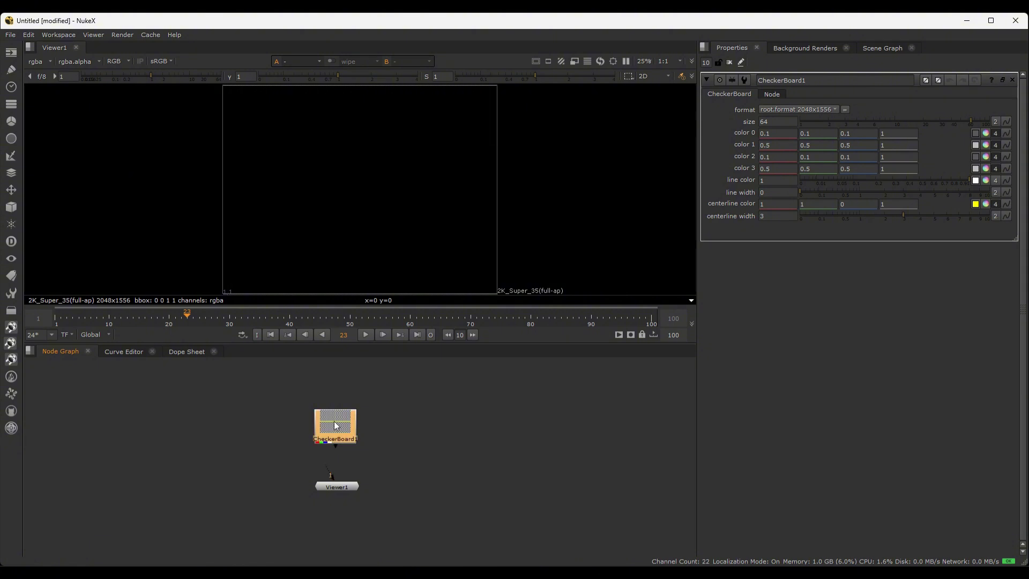
key(1)
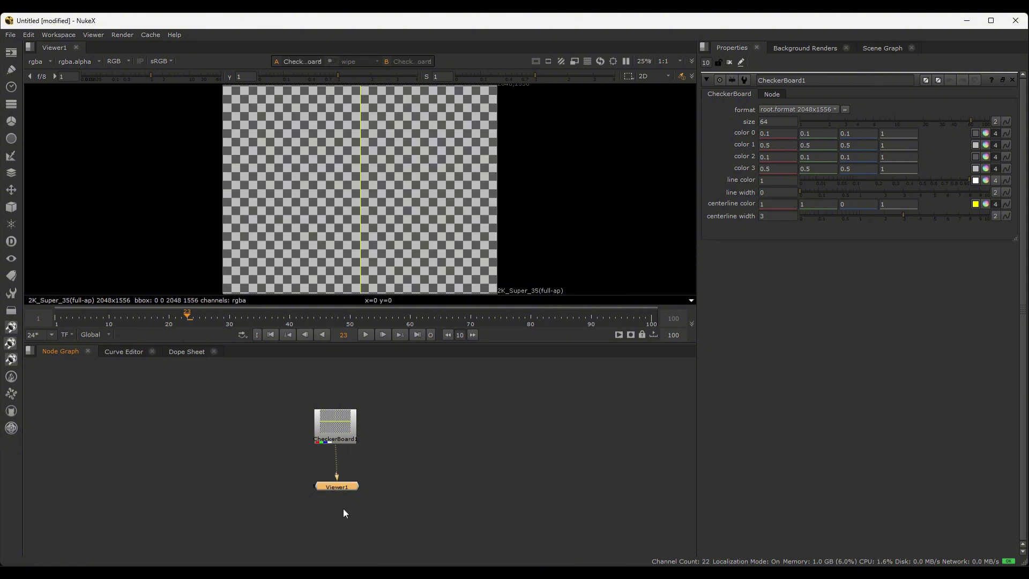
Add a second CheckerBoard node and place it beside the CheckerBoard1 node.
click(274, 432)
key(Tab)
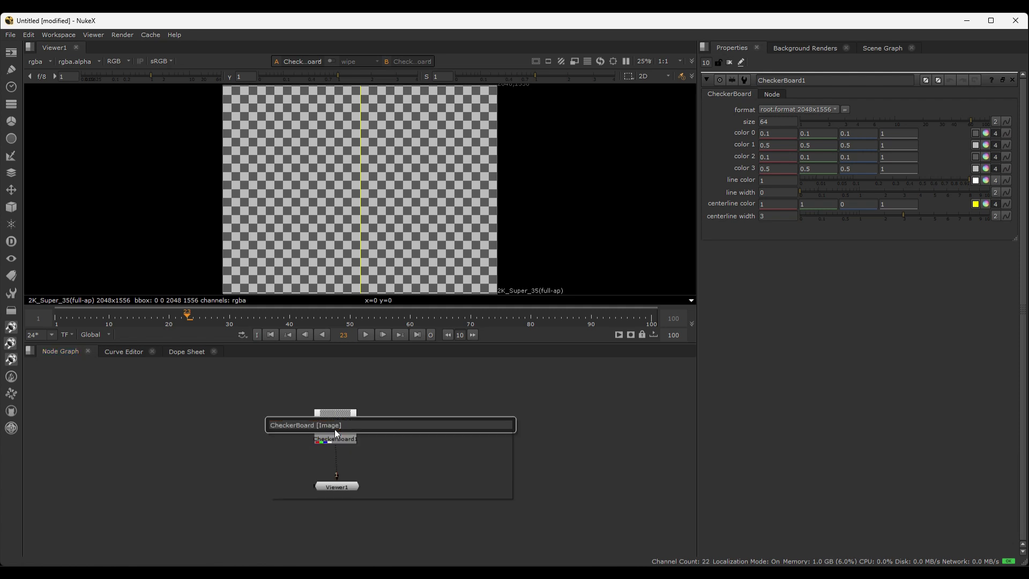
key(Return)
drag(271, 424, 410, 447)
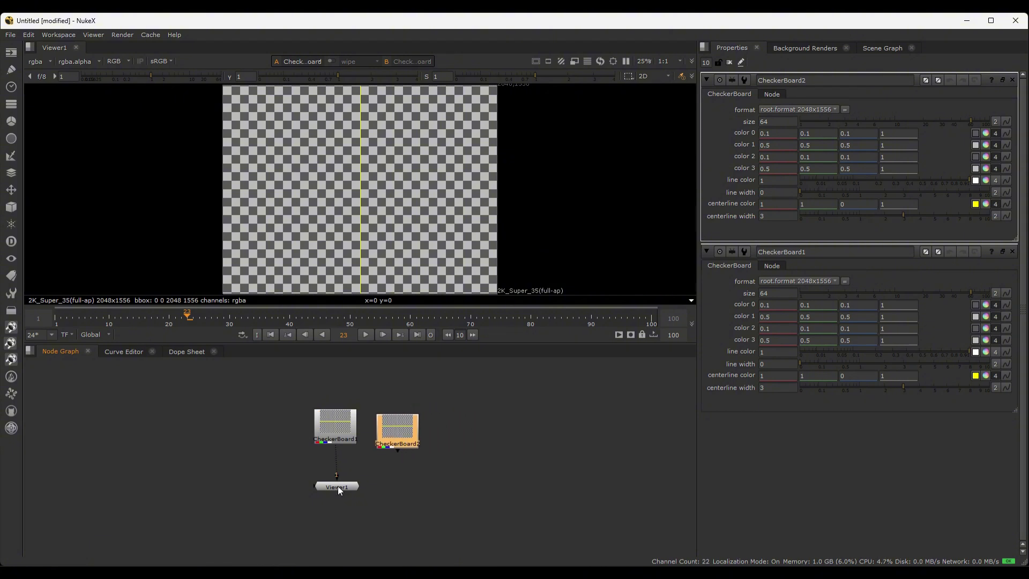
Connect the CheckerBoard2 node to input 2 of Viewer1 and spread the two checkerboards apart above the viewer.
drag(467, 397, 373, 455)
key(2)
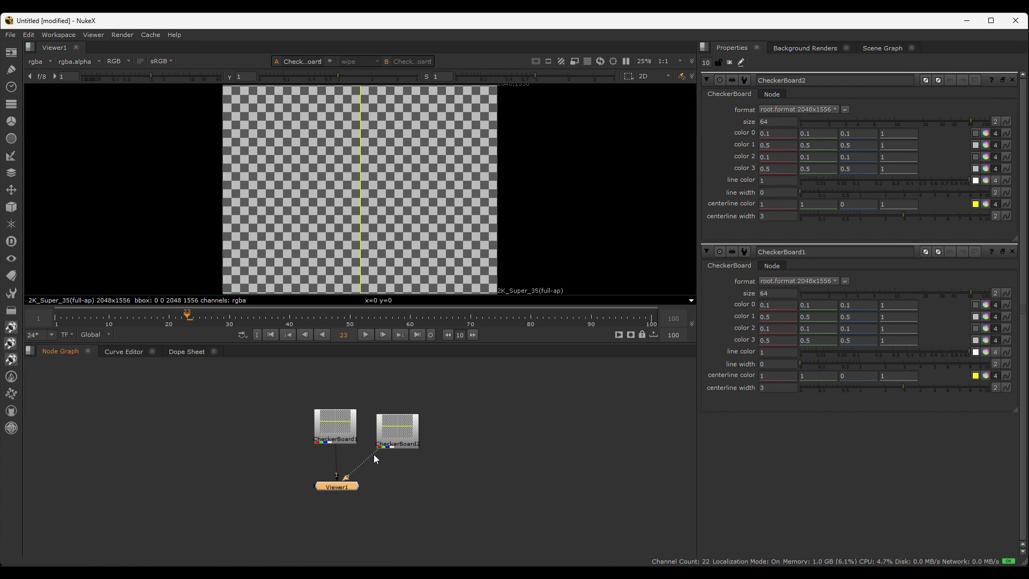
scroll(366, 503, up, 2)
scroll(366, 504, up, 2)
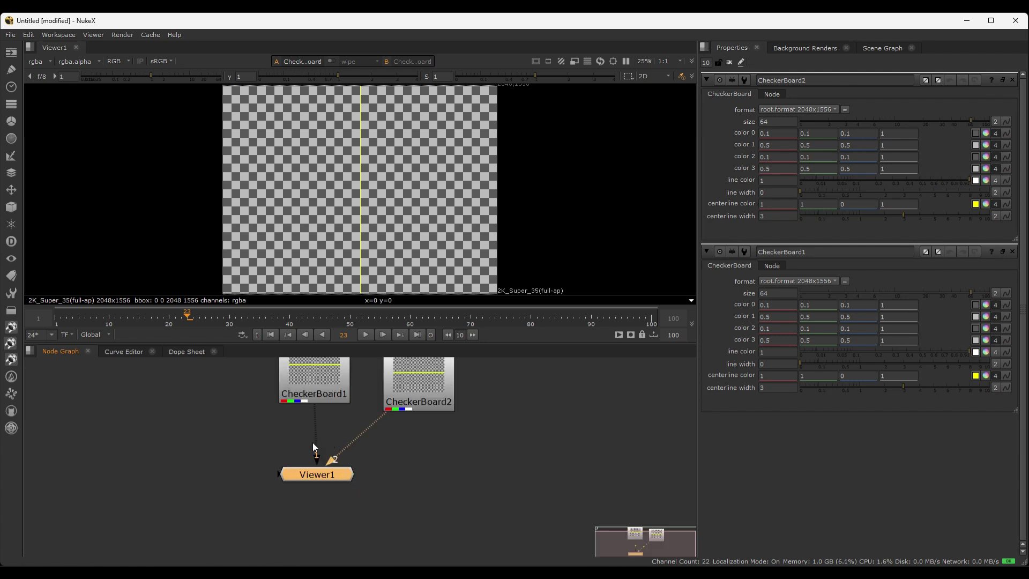
middle_drag(330, 474, 313, 527)
drag(310, 432, 238, 437)
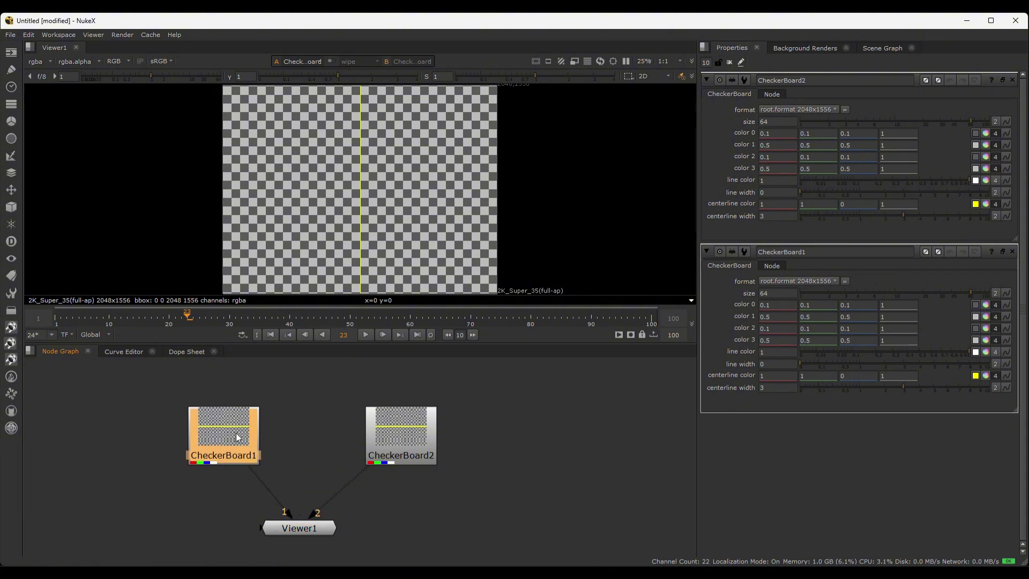
Set the CheckerBoard2 node's size to 12.6.
scroll(185, 485, down, 3)
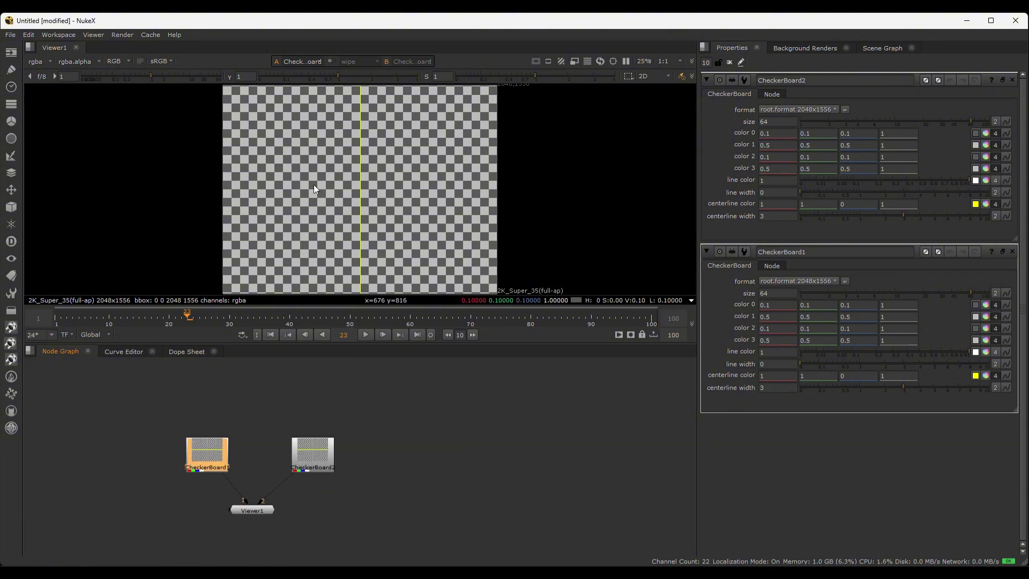
click(313, 457)
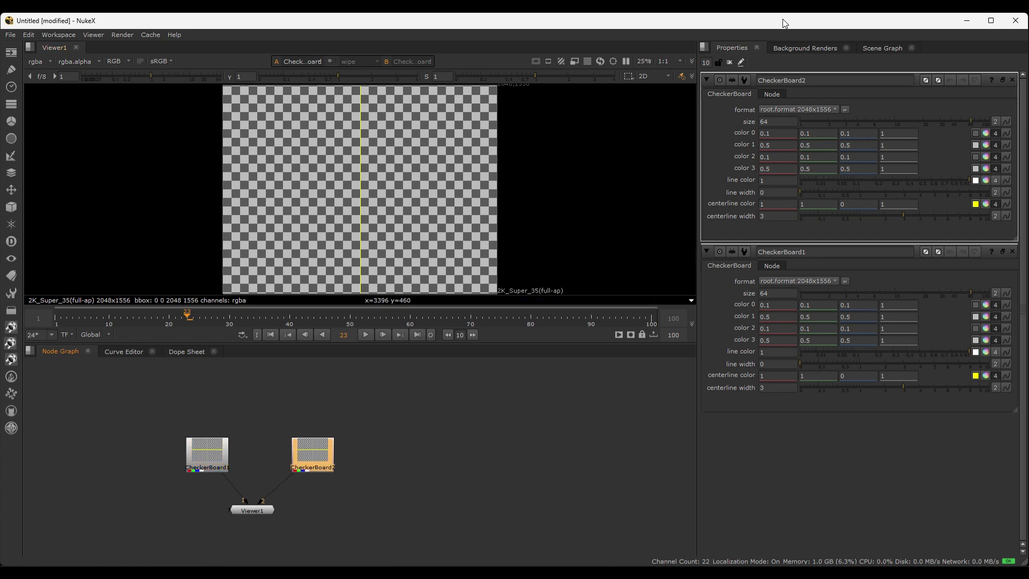
drag(965, 119, 903, 123)
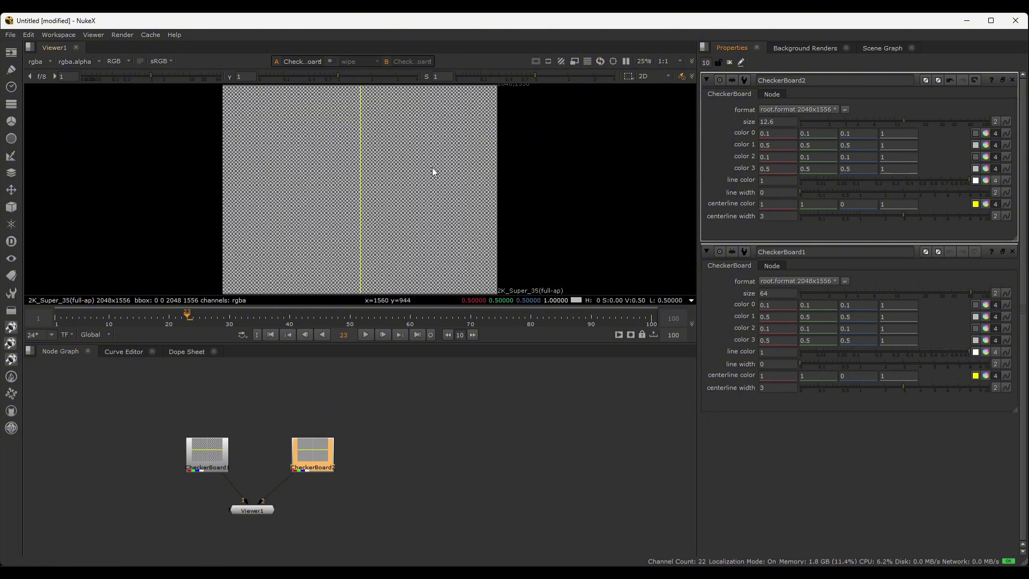
Switch the viewer between input 1 and input 2 to compare the two checkerboard images.
click(251, 442)
key(1)
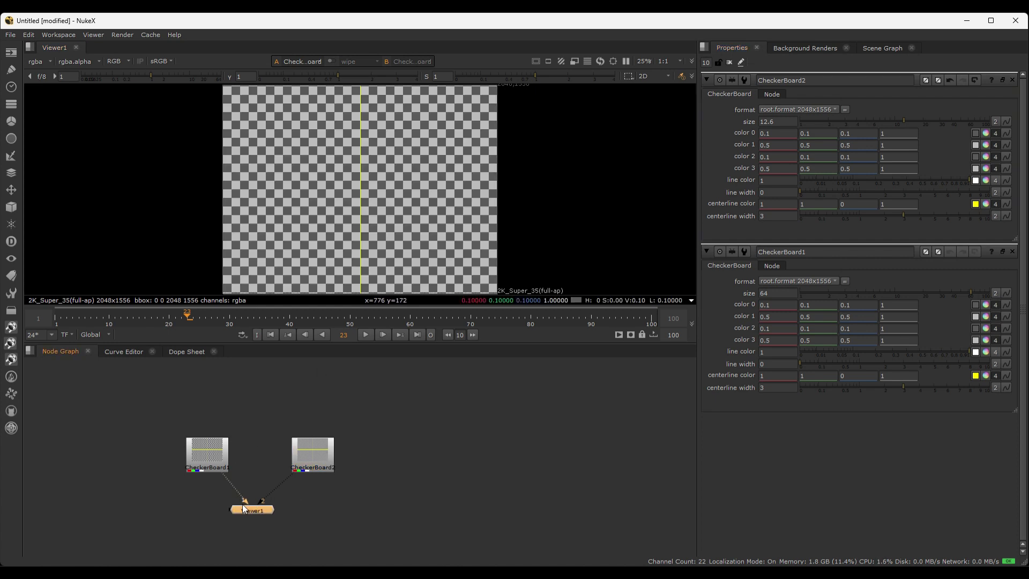
scroll(243, 507, up, 3)
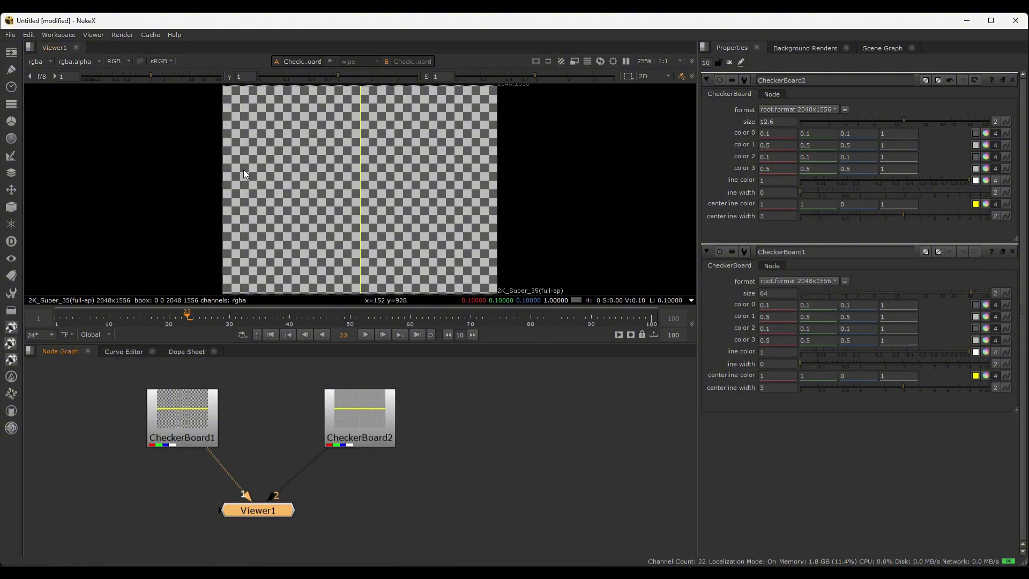
key(2)
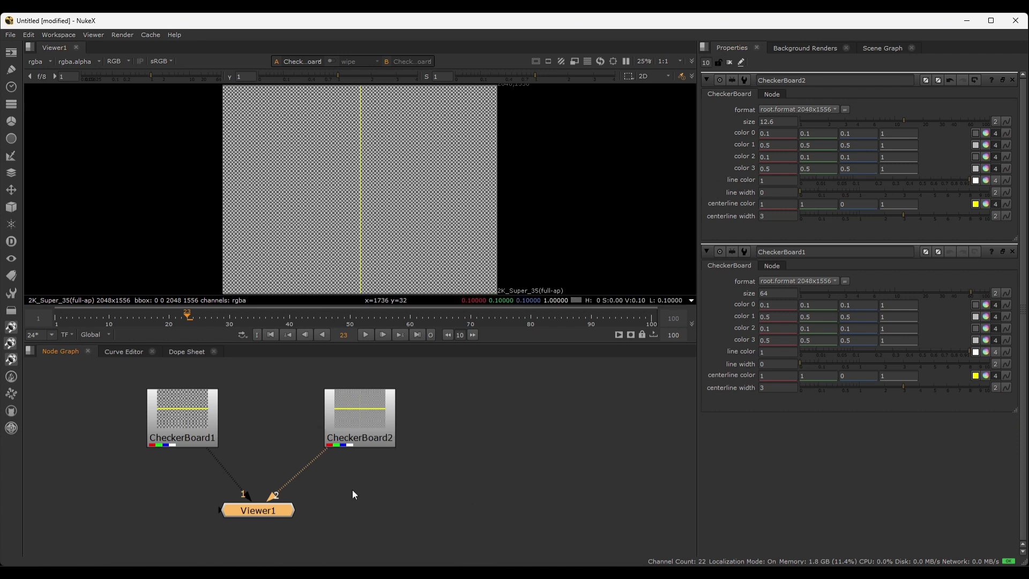
Delete the CheckerBoard2 node from the node graph.
scroll(352, 489, down, 3)
click(438, 470)
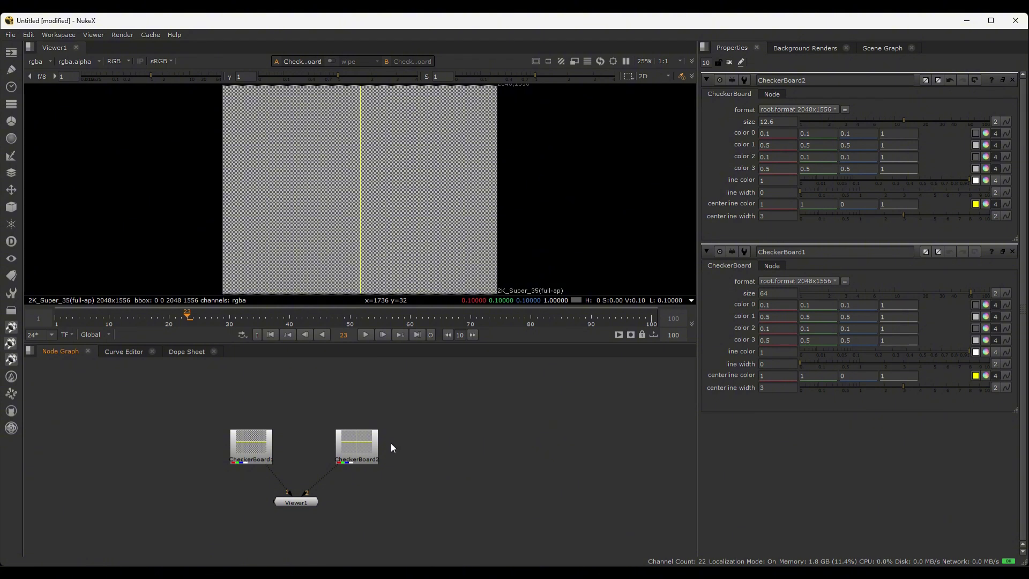
scroll(431, 417, down, 1)
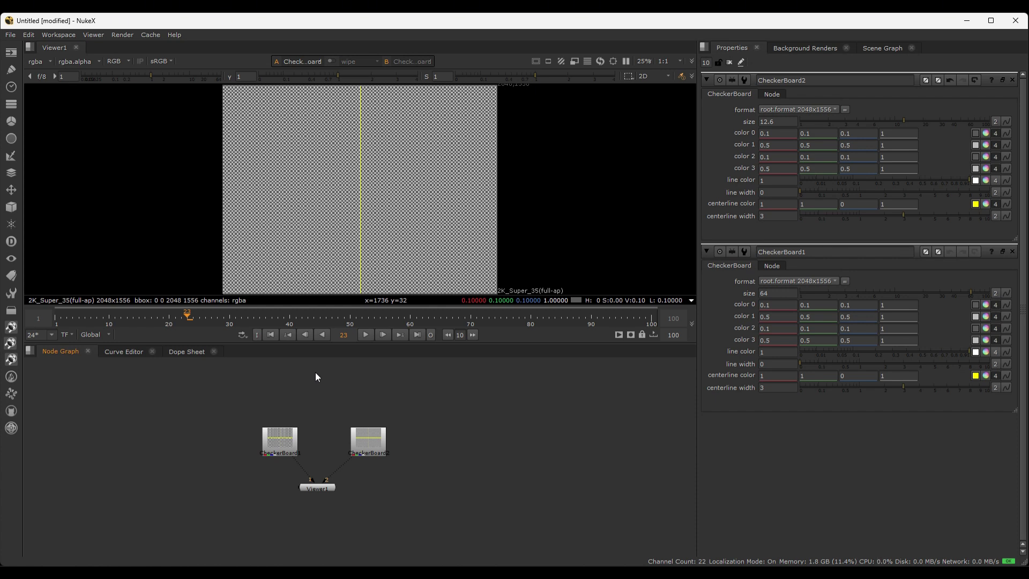
click(370, 440)
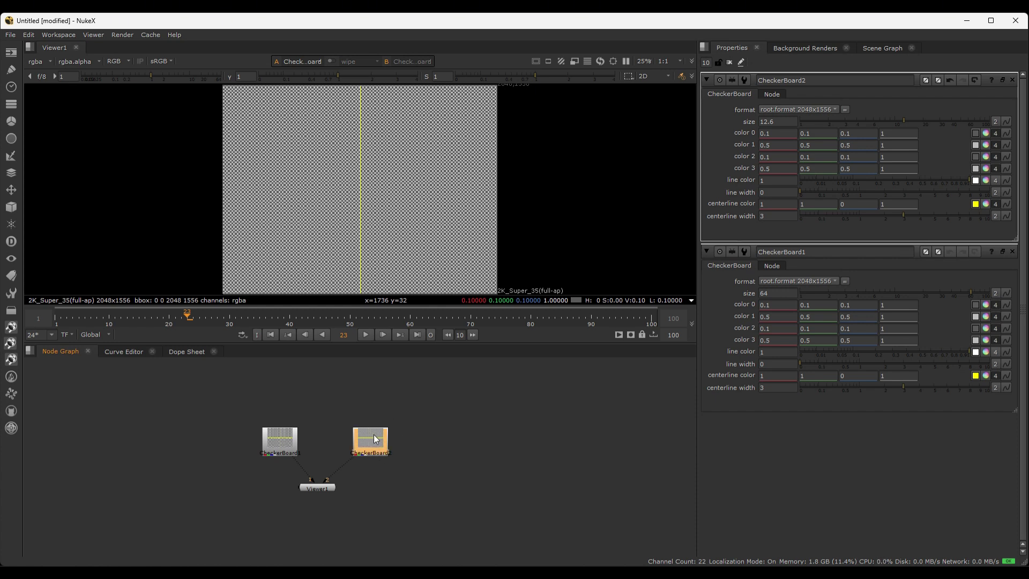
key(Delete)
Space CheckerBoard1 and Viewer1 apart vertically and insert a Blur node with size 18.5 between them.
drag(284, 441, 322, 386)
drag(329, 491, 325, 490)
key(b)
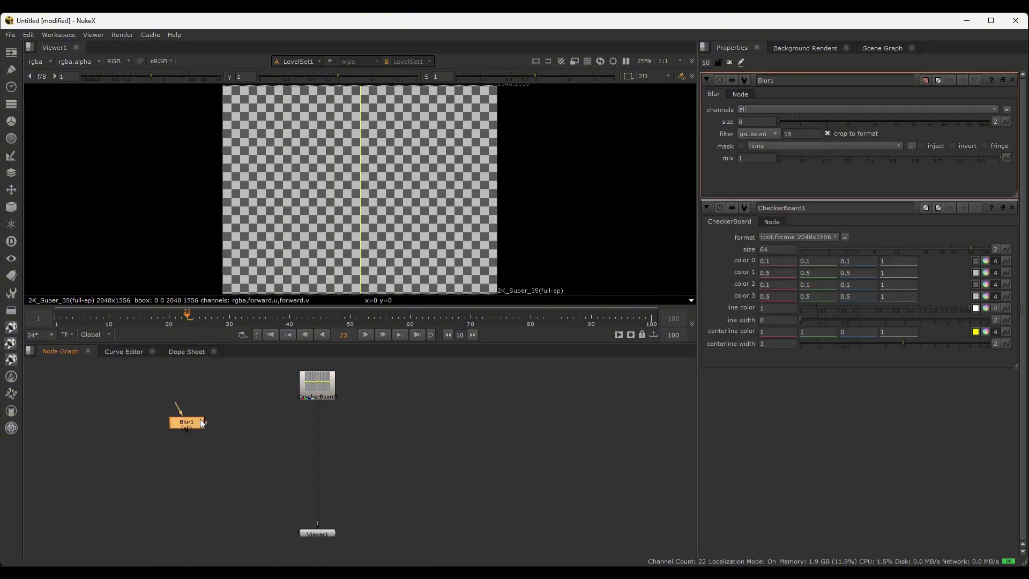
click(333, 429)
click(332, 512)
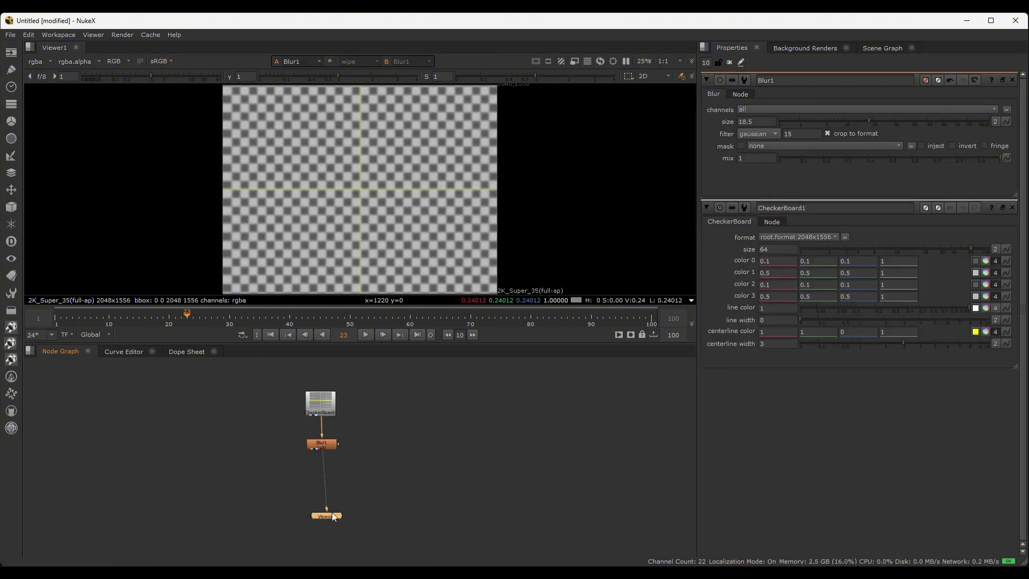
drag(328, 518, 323, 518)
click(323, 450)
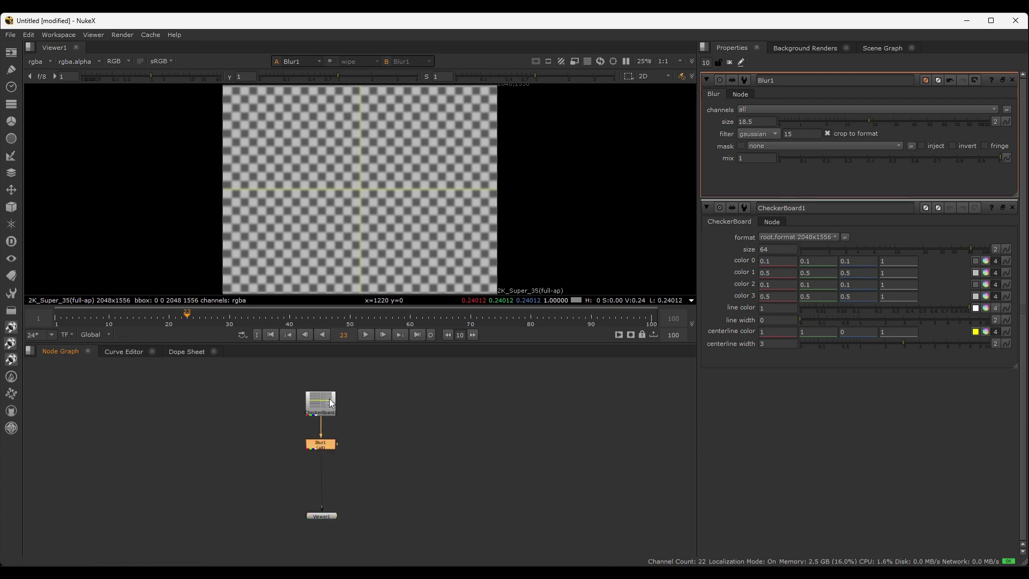
Try placing the Blur1 node above the CheckerBoard1 node while keeping their connection.
scroll(347, 449, up, 1)
scroll(347, 449, down, 3)
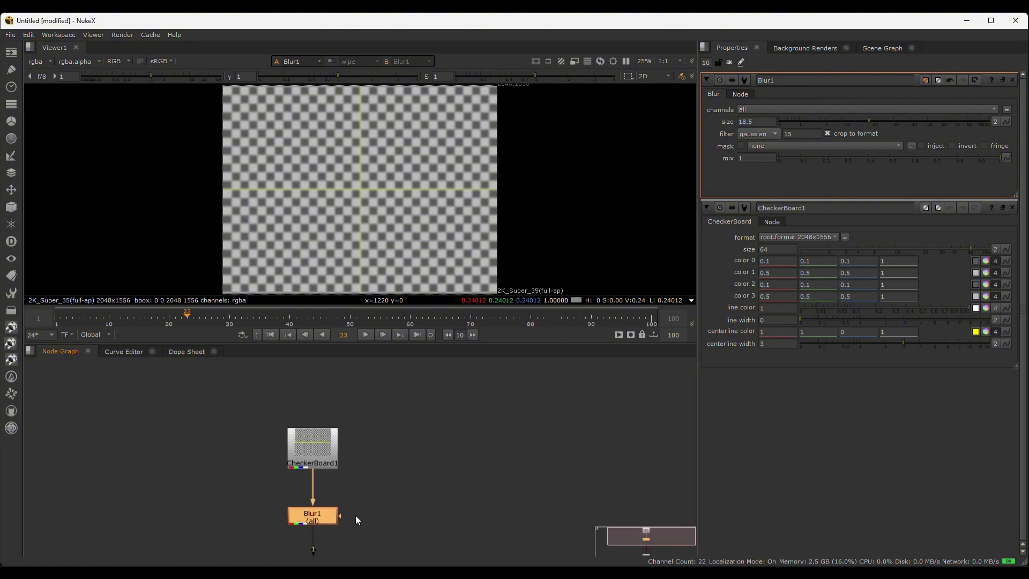
drag(345, 515, 344, 437)
scroll(362, 496, up, 3)
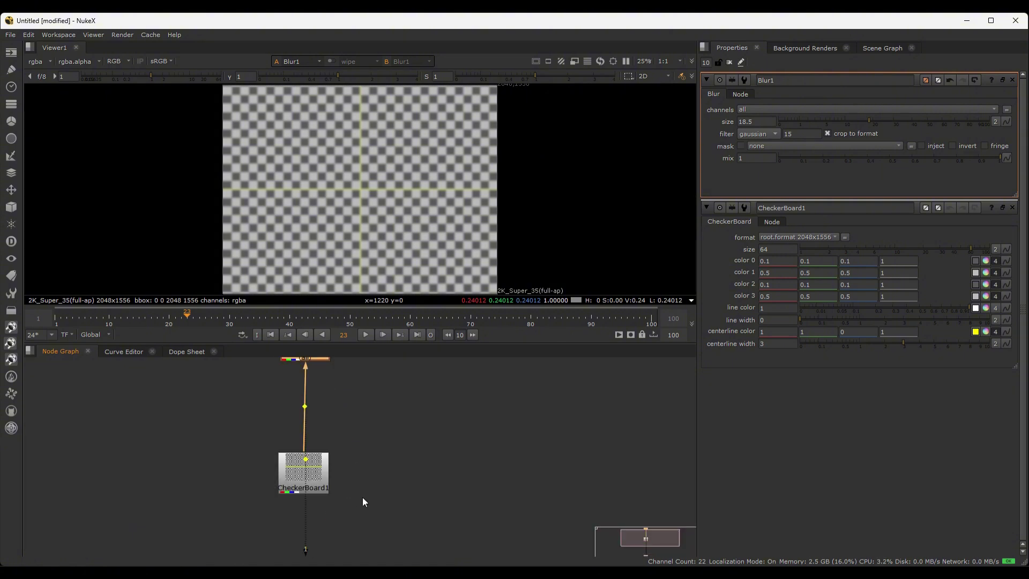
scroll(362, 496, down, 4)
middle_drag(375, 505, 370, 463)
scroll(373, 466, up, 2)
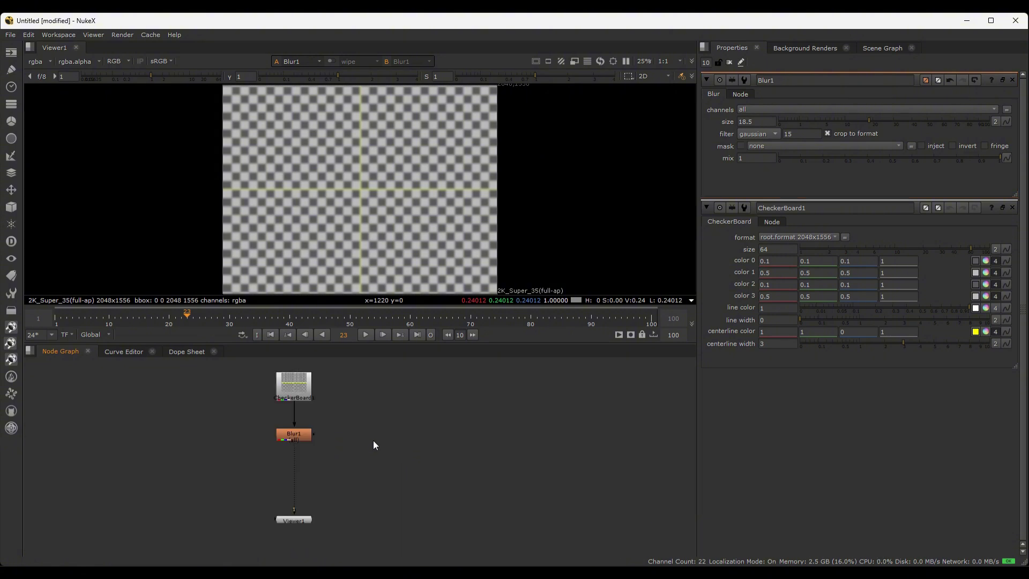
Add another CheckerBoard node and place it beside the connection between Blur1 and Viewer1.
scroll(374, 445, down, 2)
scroll(389, 451, up, 2)
scroll(397, 458, down, 3)
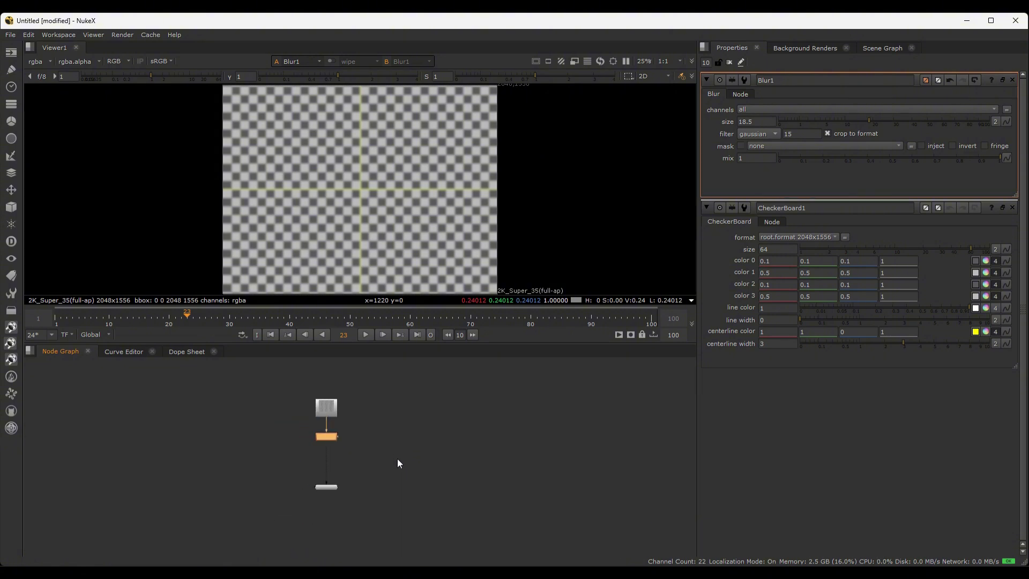
key(Tab)
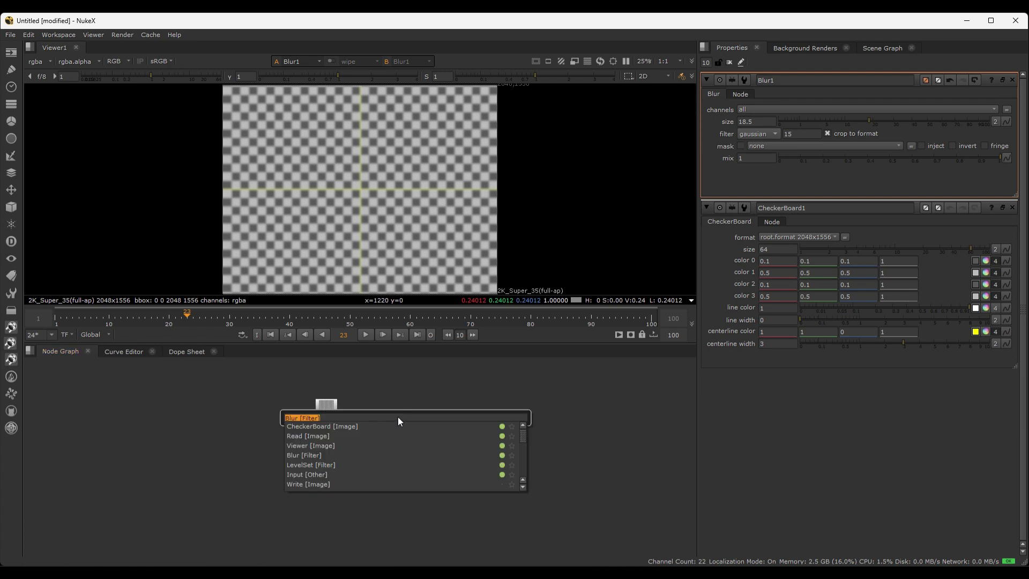
click(335, 428)
drag(329, 443, 381, 454)
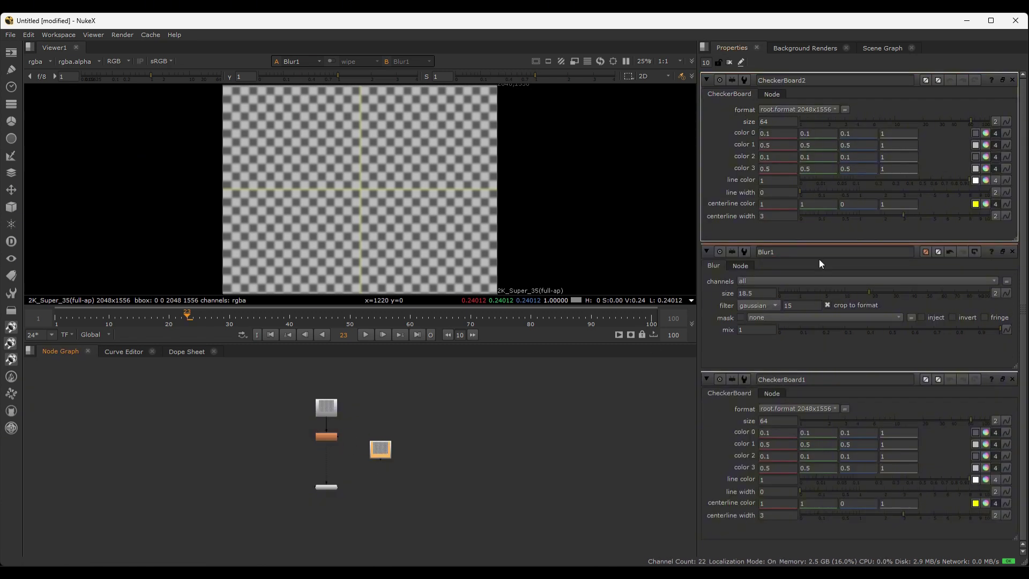
Connect the new CheckerBoard2 node to input 2 of Viewer1 and set its size to 9.2.
drag(931, 121, 861, 122)
key(1)
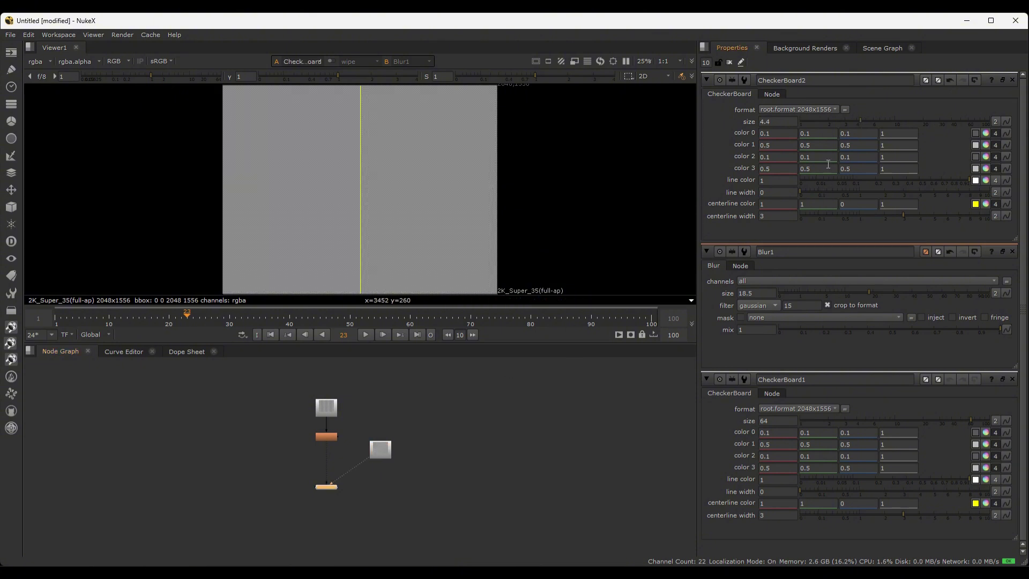
drag(860, 121, 890, 121)
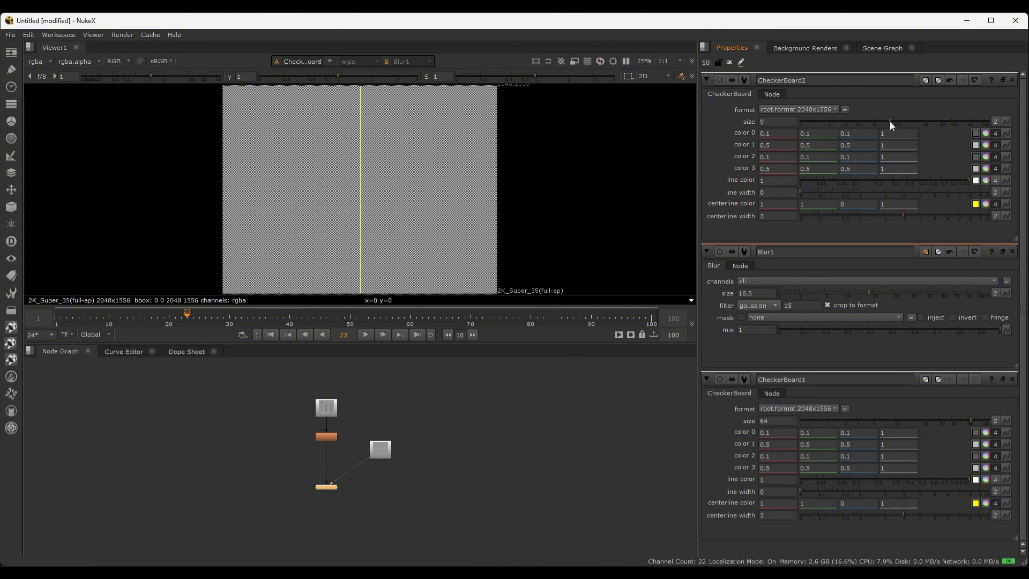
key(f)
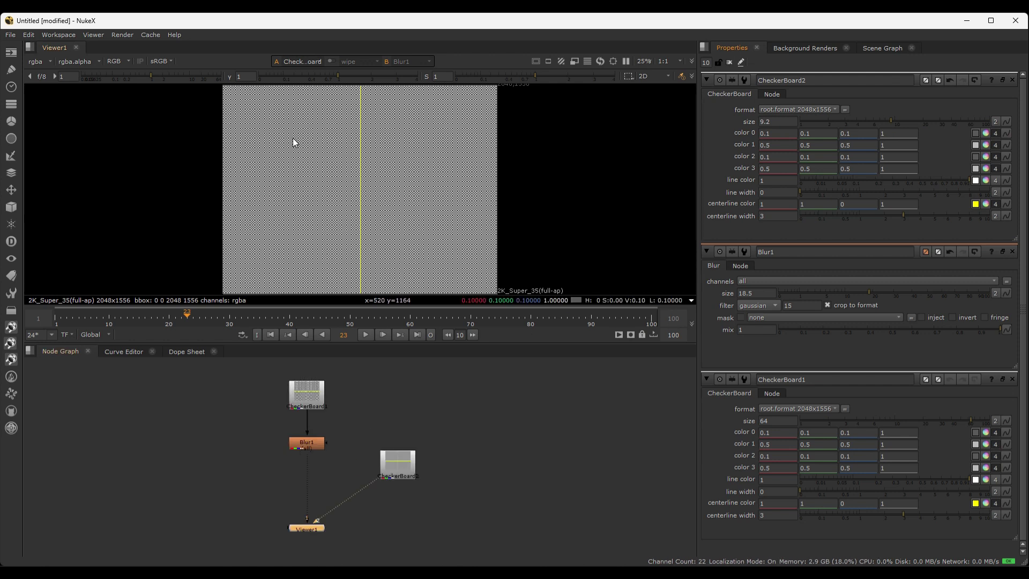
Turn on the viewer's wipe comparison with CheckerBoard2 as A and Blur1 as B.
drag(469, 376, 217, 542)
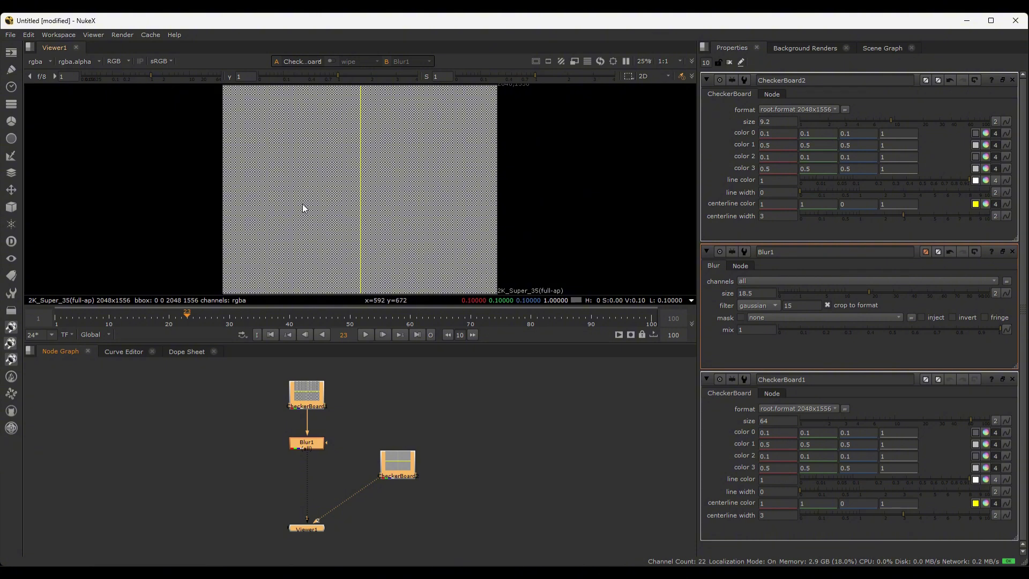
click(331, 61)
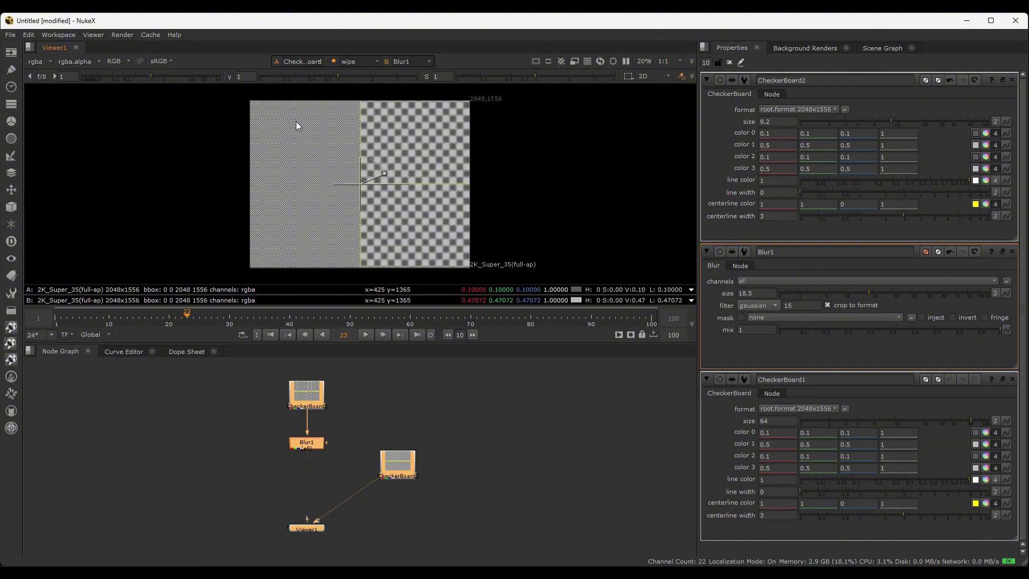
click(396, 462)
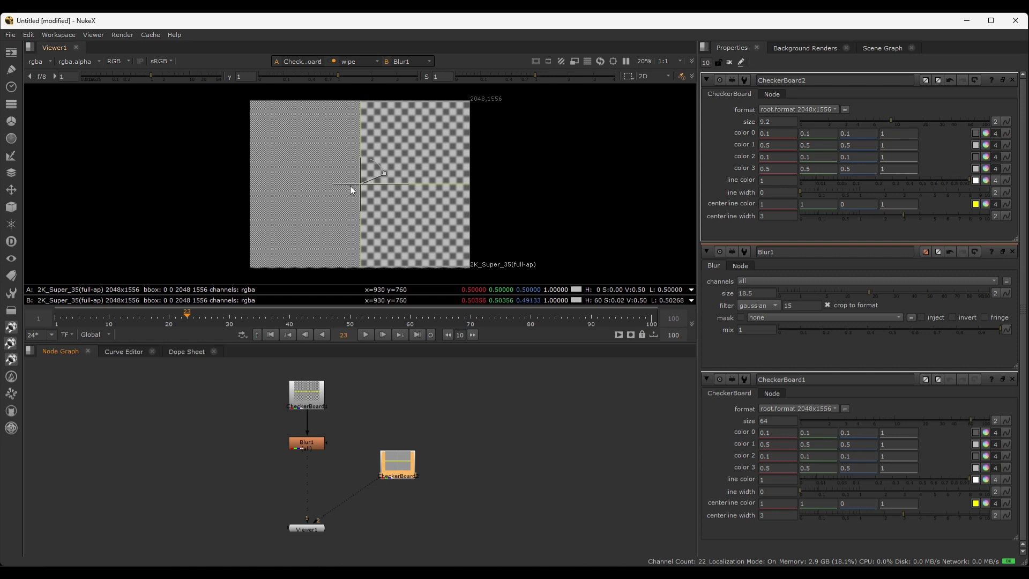
Swap the compared images by assigning Blur1 to viewer input A and CheckerBoard2 to input B.
click(292, 62)
click(301, 73)
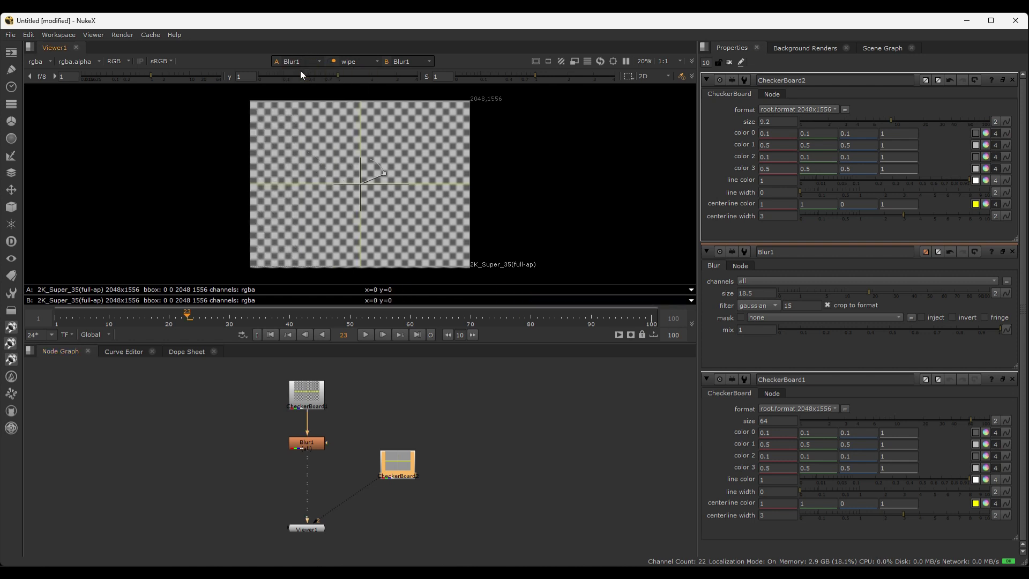
click(422, 62)
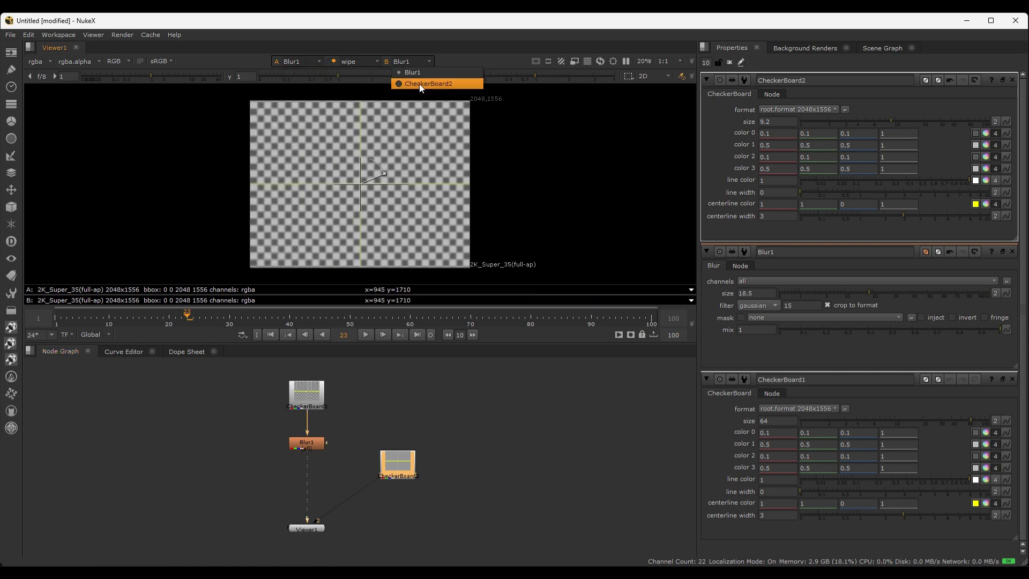
click(419, 84)
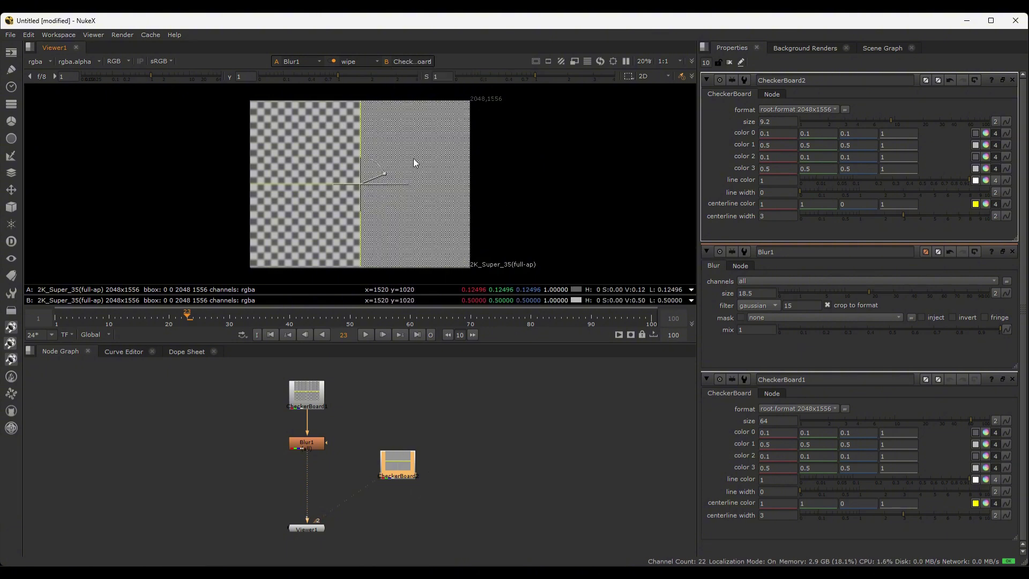
scroll(397, 177, up, 4)
scroll(397, 180, down, 2)
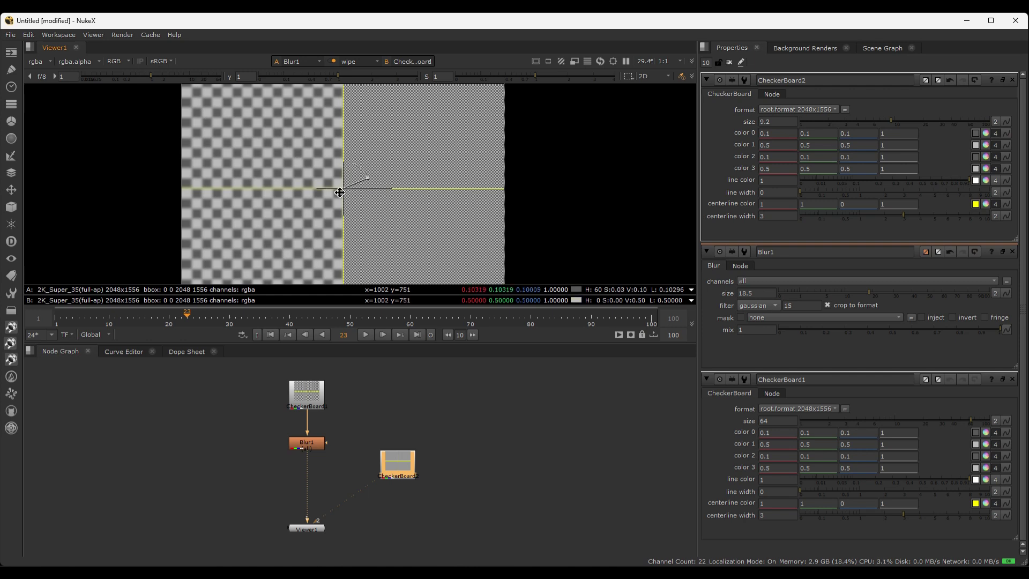
Rotate and partly fade the wipe between Blur1 and CheckerBoard2 in the viewer, and turn the wipe comparison off.
scroll(339, 192, down, 1)
mouse_move(341, 188)
mouse_down()
mouse_move(212, 185)
mouse_move(475, 183)
mouse_move(209, 183)
mouse_move(448, 184)
mouse_move(396, 193)
mouse_move(271, 184)
mouse_move(343, 187)
mouse_up()
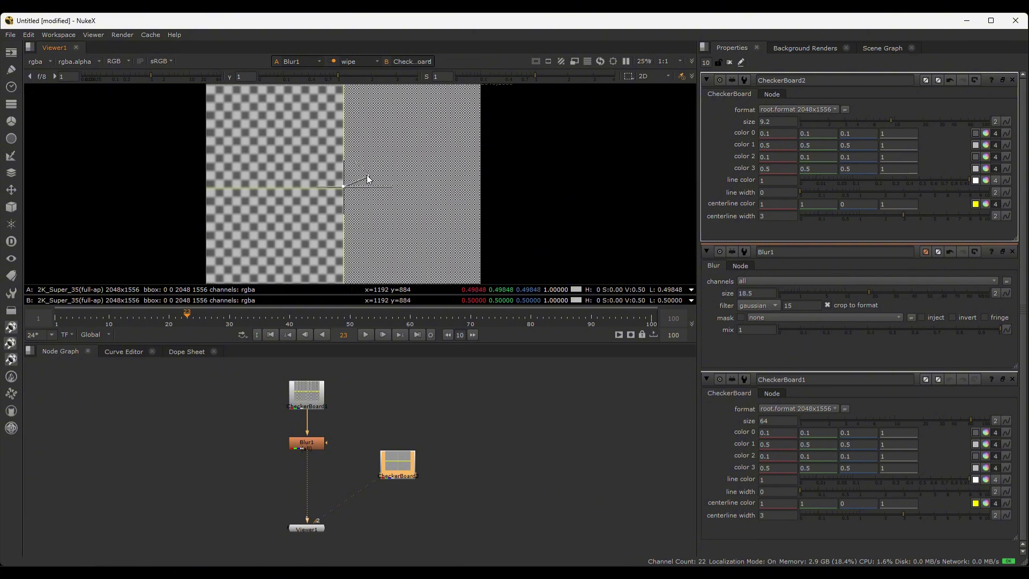
drag(368, 179, 344, 144)
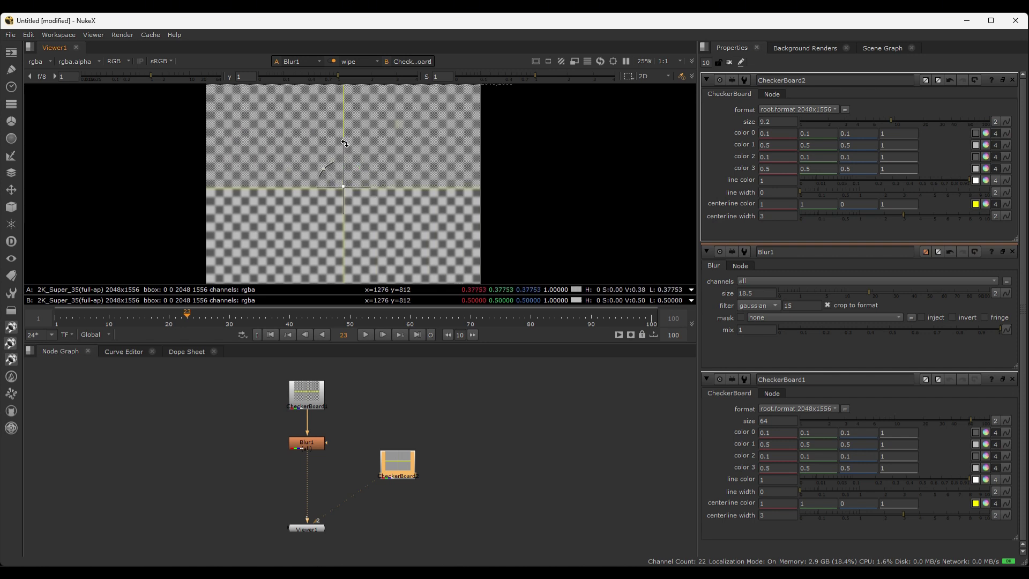
mouse_move(343, 186)
mouse_down()
mouse_move(345, 110)
mouse_move(340, 234)
mouse_move(342, 187)
mouse_up()
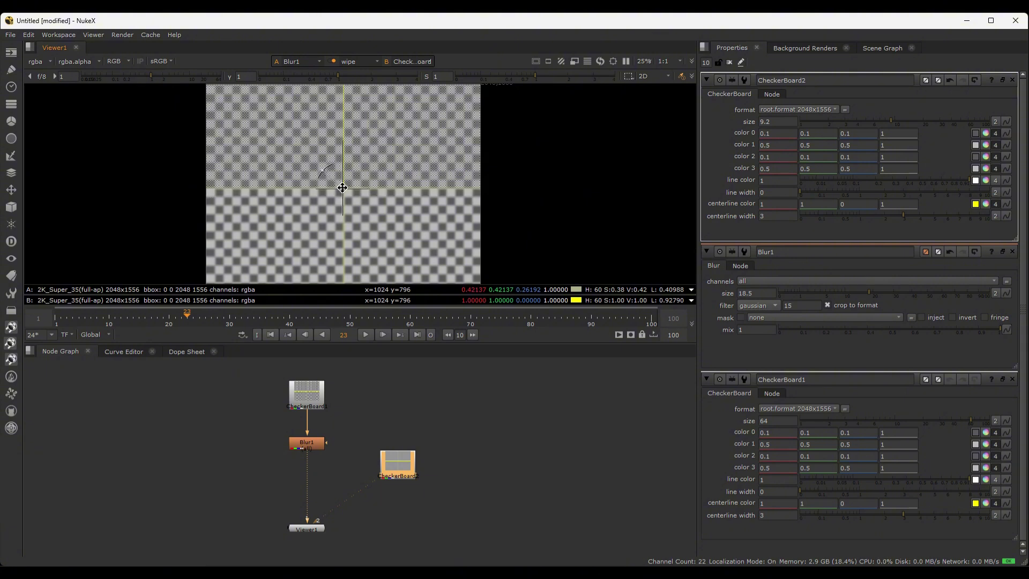
drag(343, 188, 353, 220)
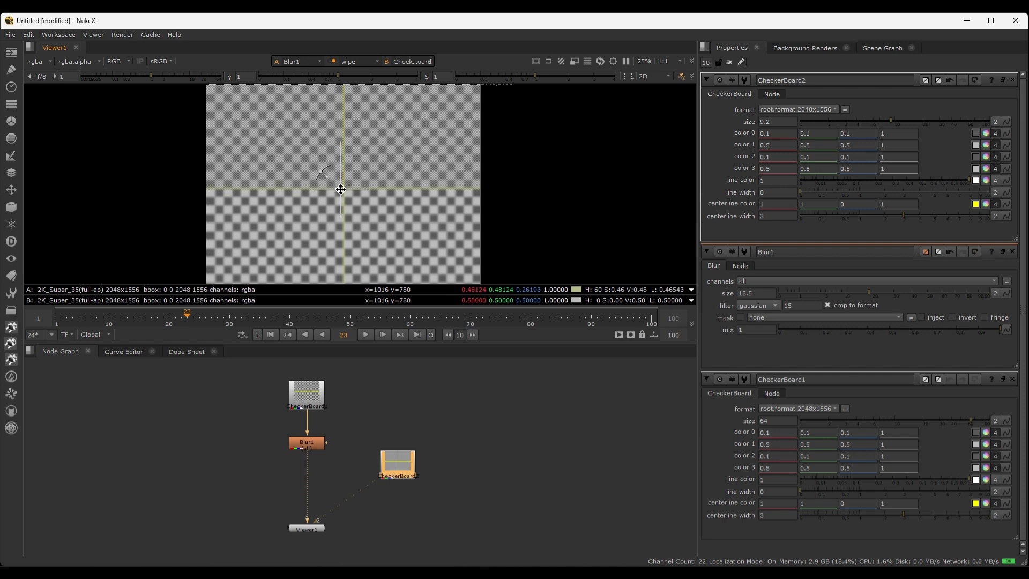
click(334, 61)
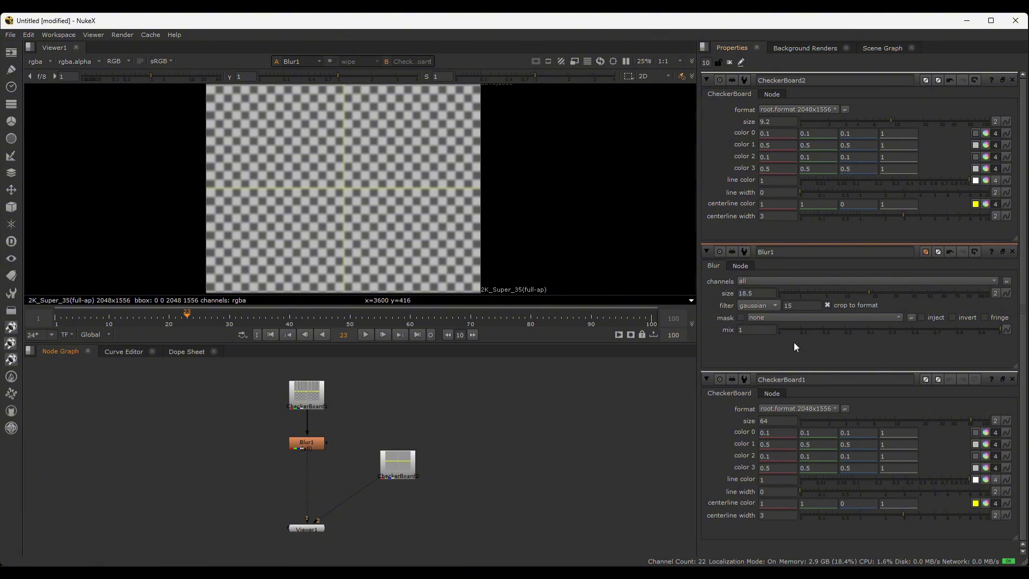
Select the two CheckerBoard nodes in turn and bring CheckerBoard1's properties to the front.
click(397, 471)
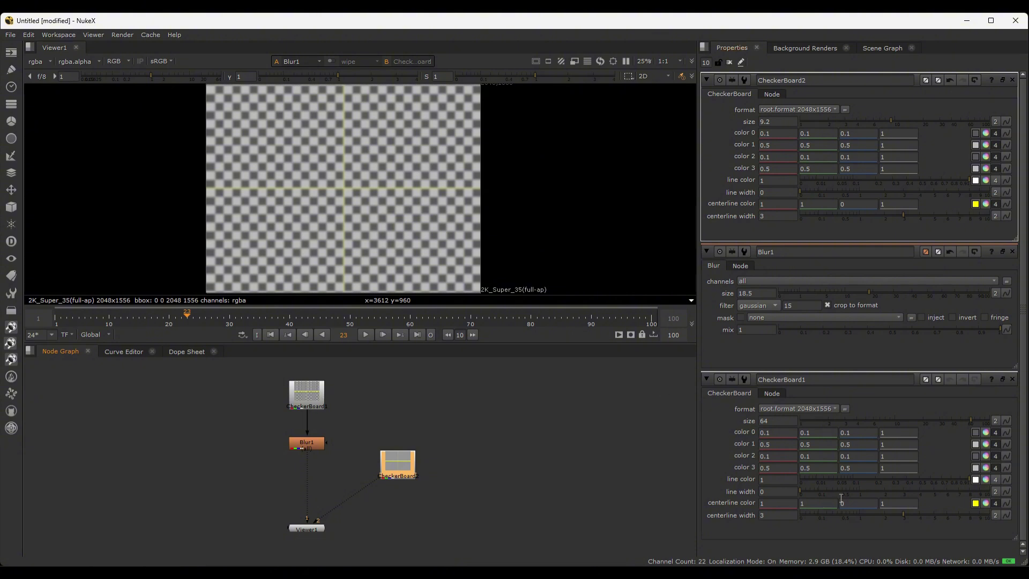
click(581, 417)
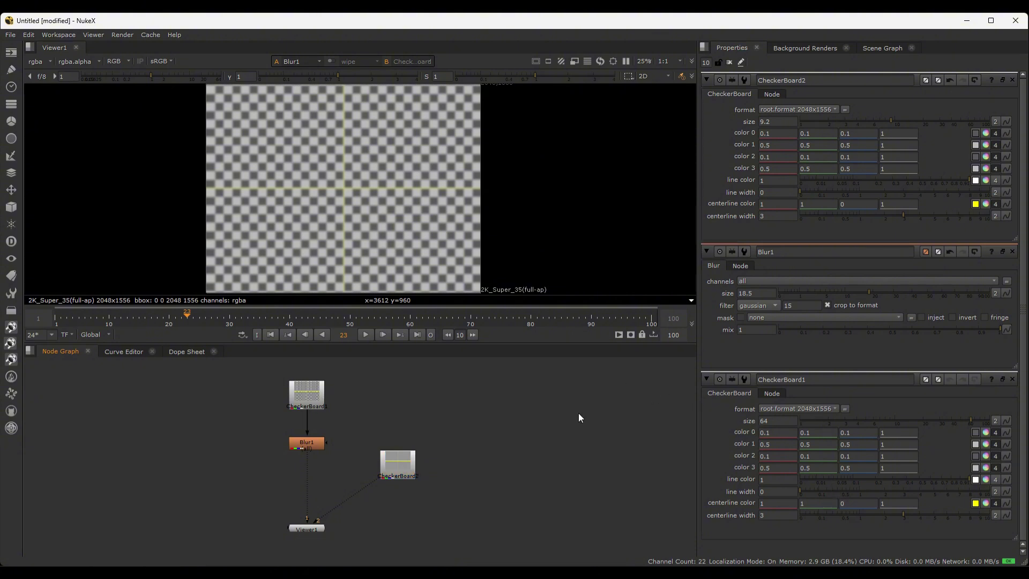
click(307, 399)
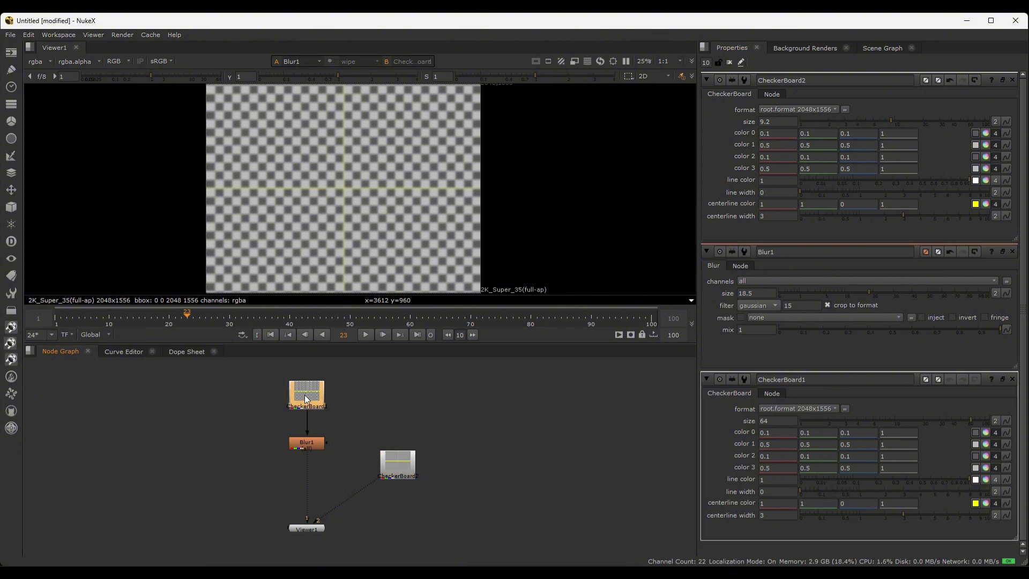
double_click(301, 394)
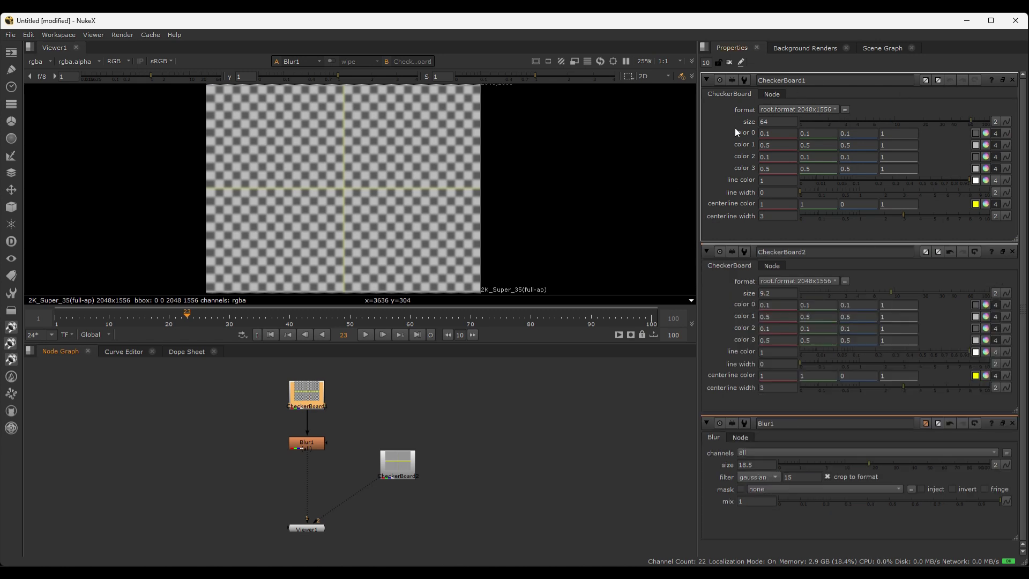
Delete the CheckerBoard1, Blur1 and CheckerBoard2 nodes, keeping only Viewer1 in the node graph.
drag(531, 378, 239, 476)
key(Delete)
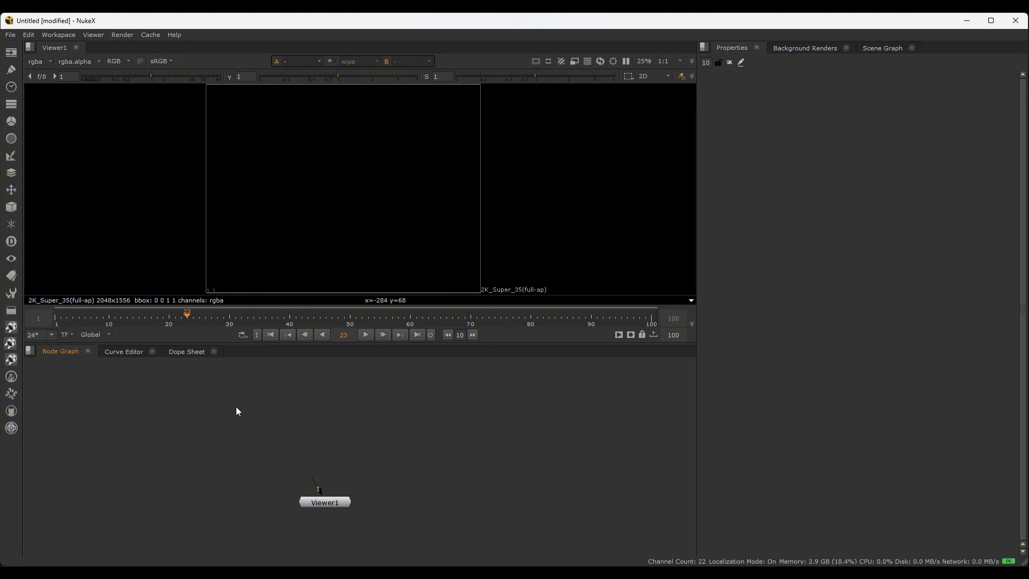
click(13, 53)
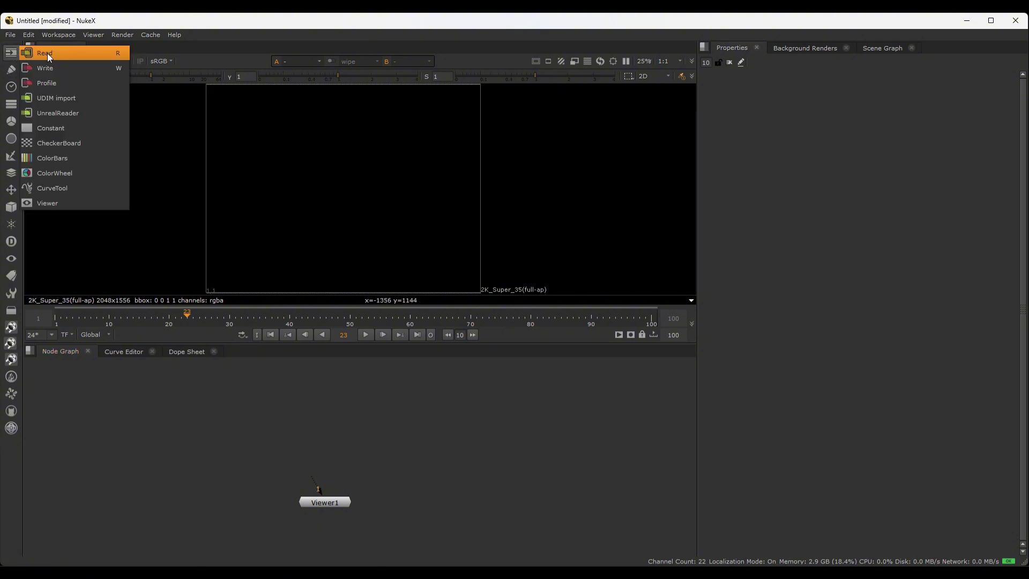
click(72, 54)
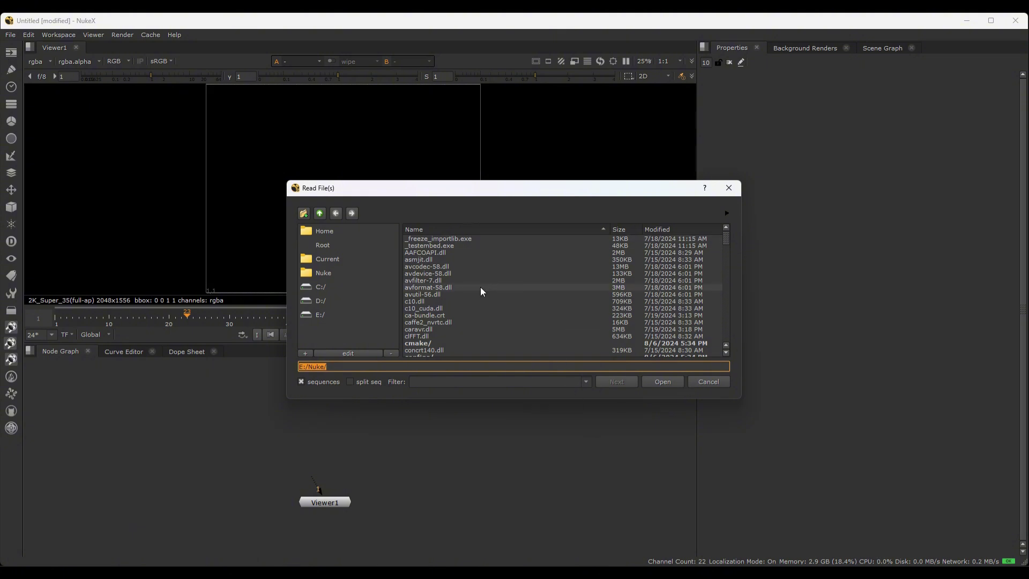
click(705, 384)
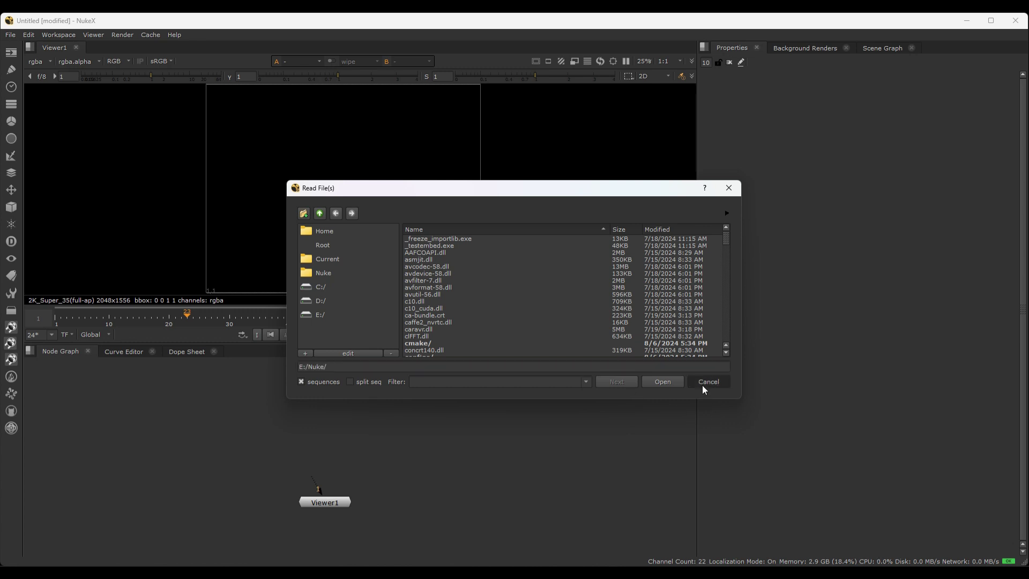
key(Tab)
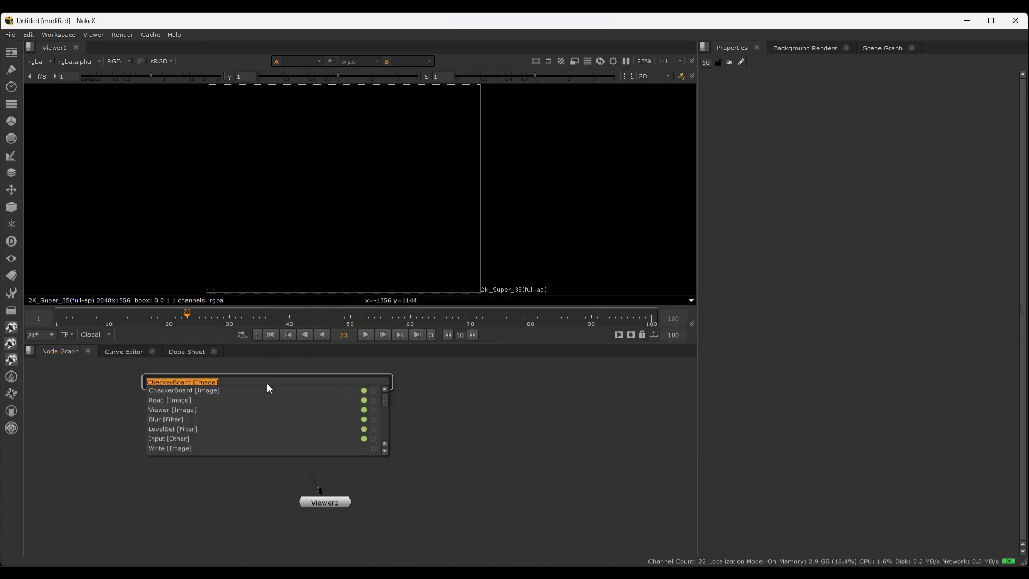
text(read)
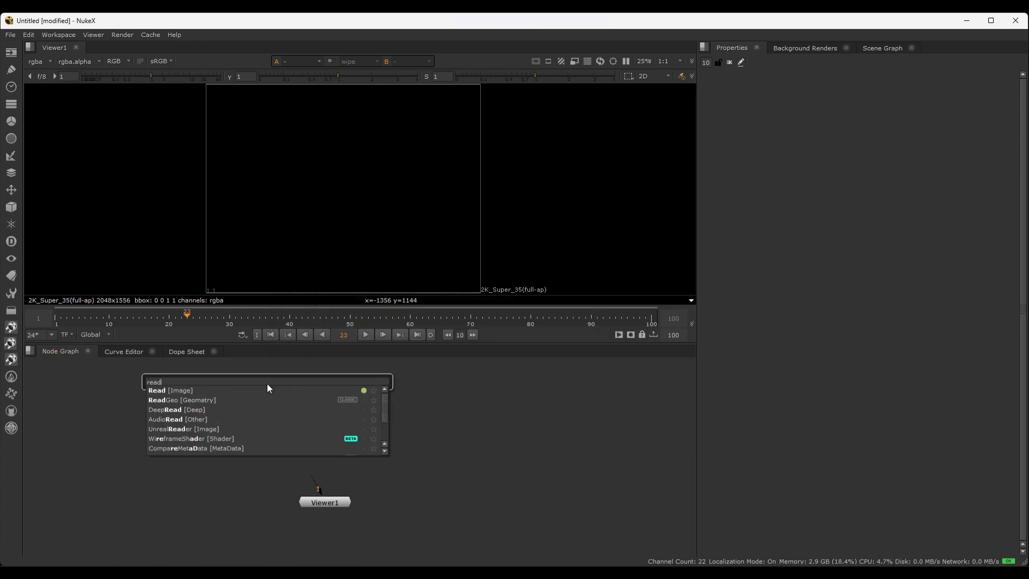
key(BackSpace)
key(BackSpace)
key(BackSpace)
key(BackSpace)
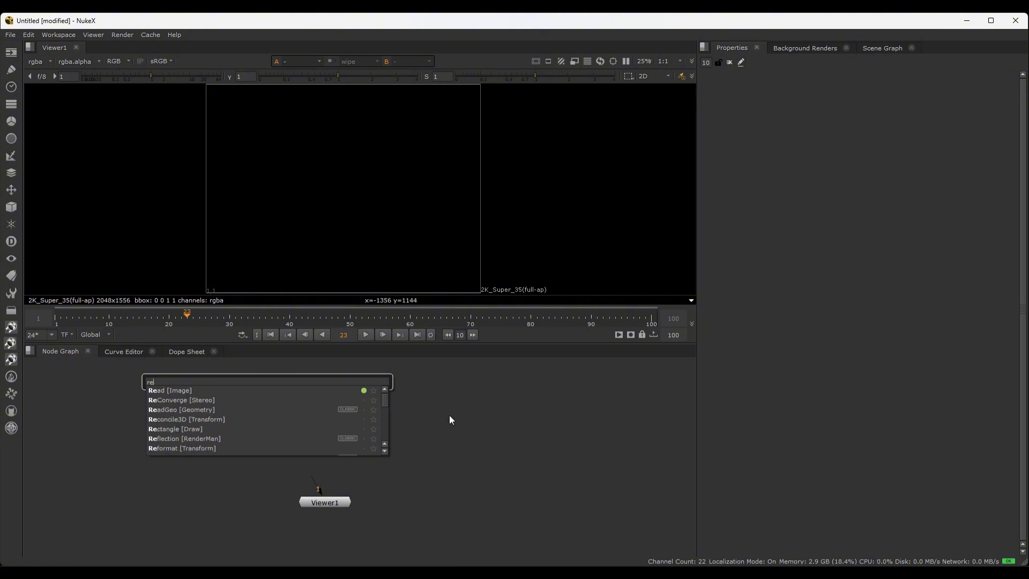
key(Escape)
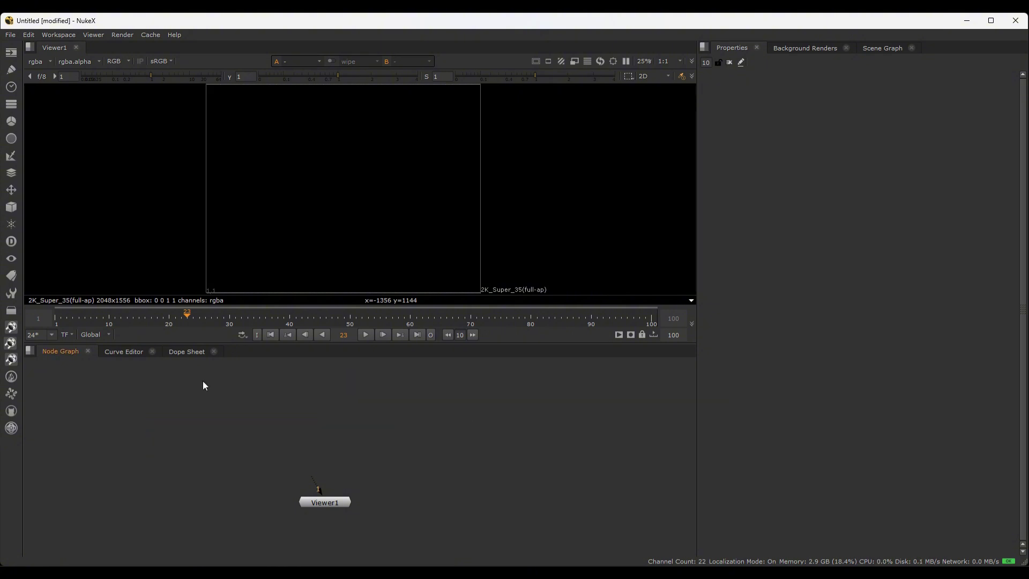
Load Footage-001.mov from E:/Nuke Classes/Nuke classes/sample videos/ with a Read node and connect it to Viewer1.
key(r)
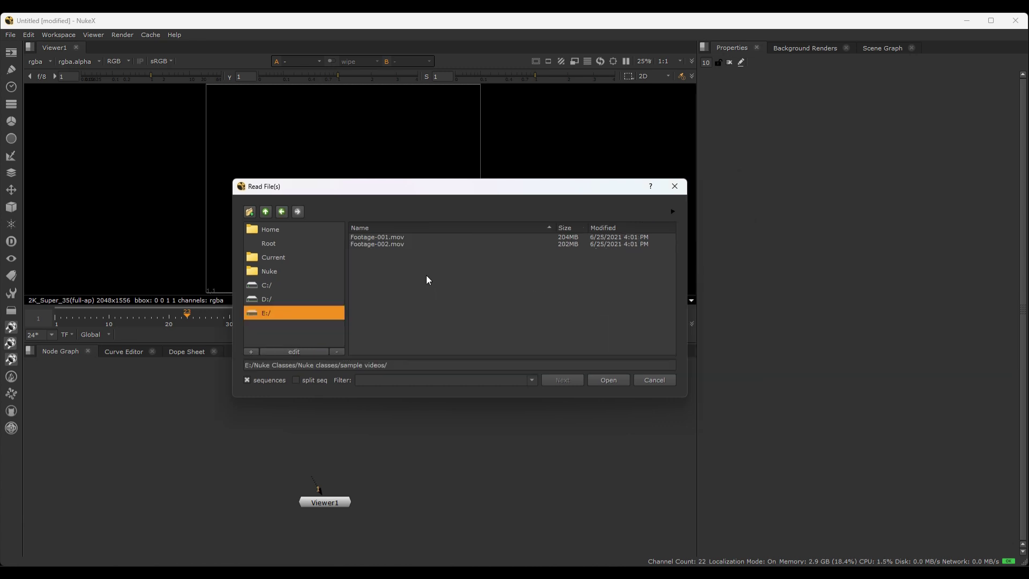
drag(414, 273, 372, 239)
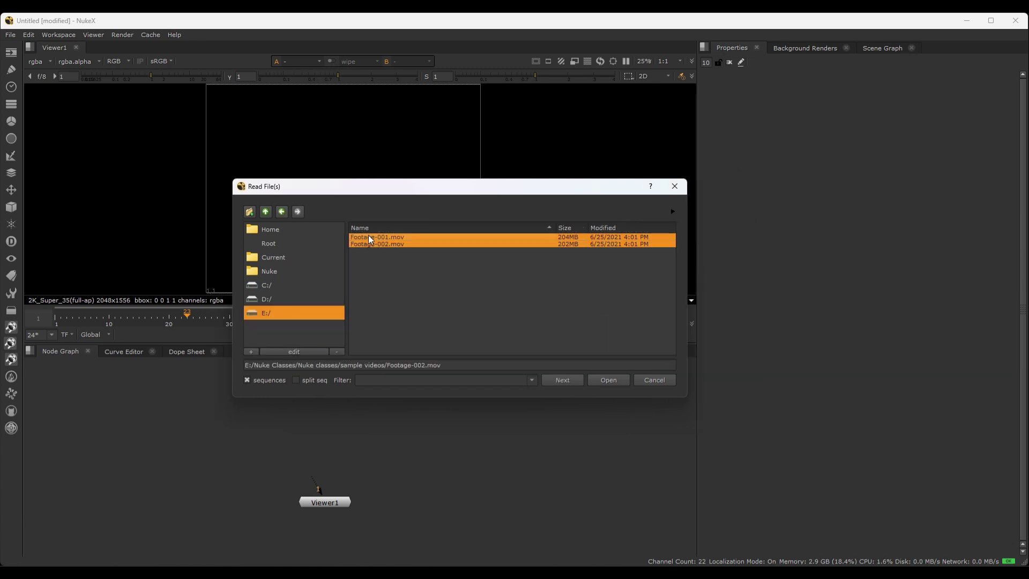
click(429, 259)
click(394, 237)
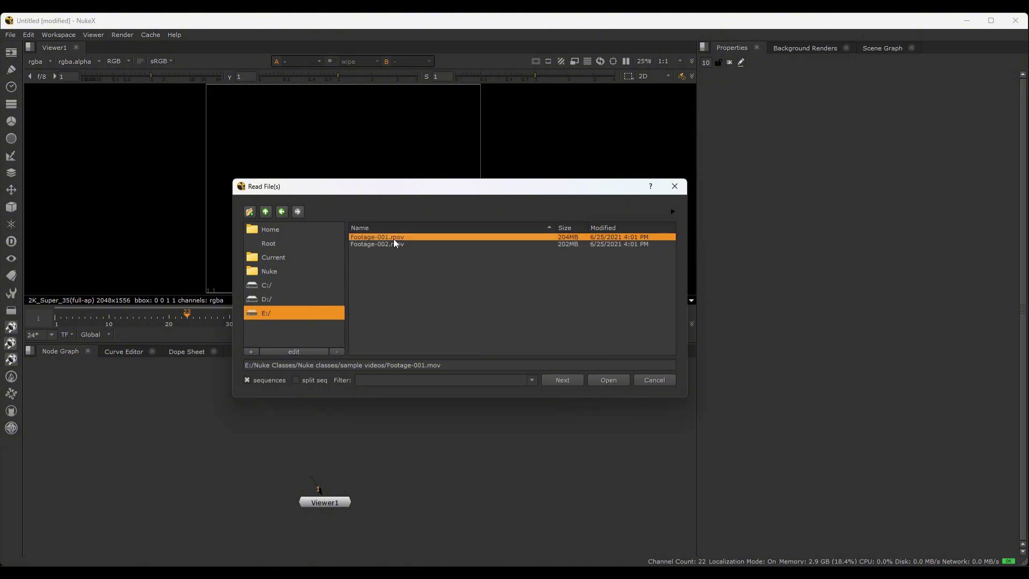
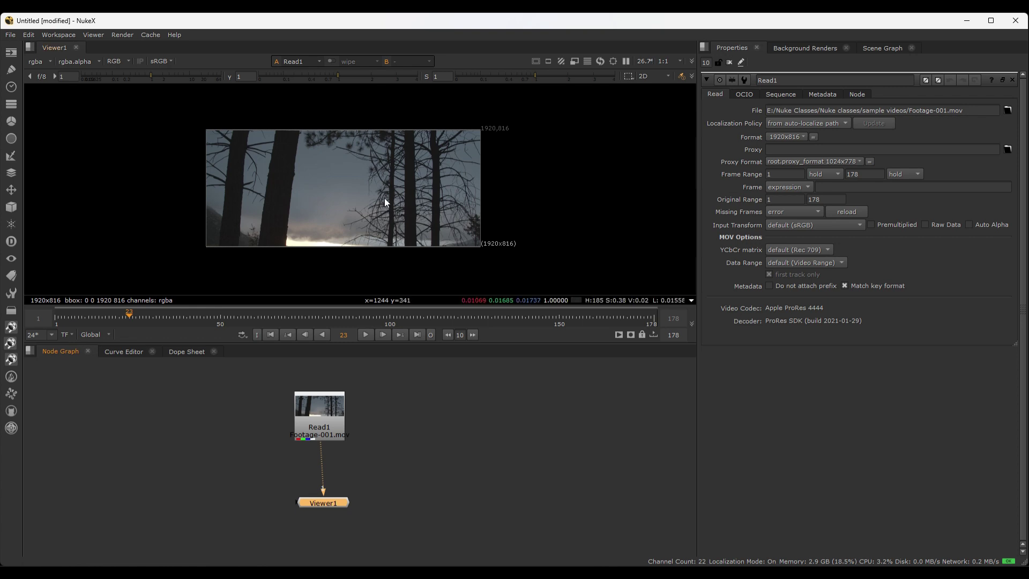
click(415, 417)
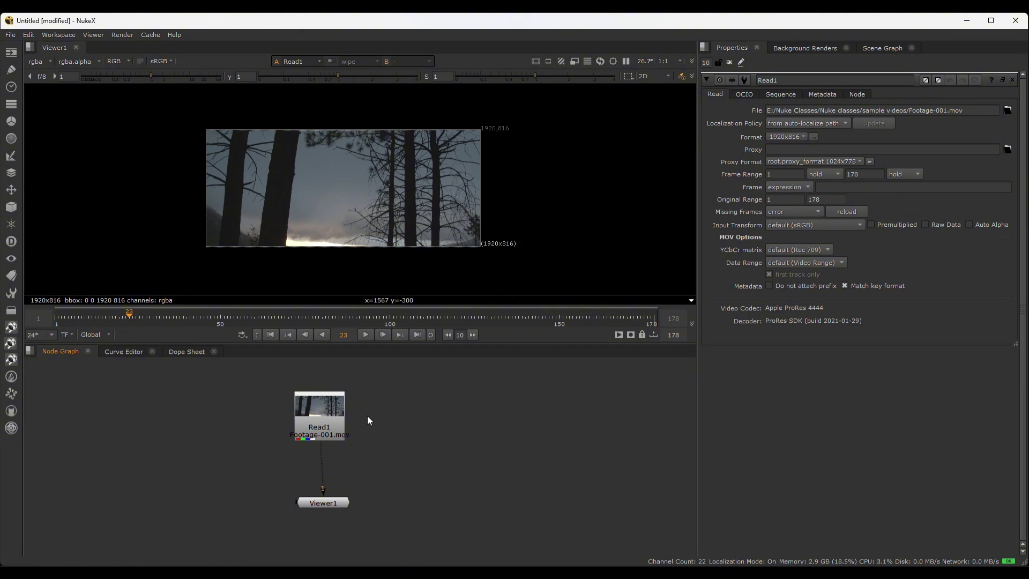
Explore the node graph by zooming and panning away from the nodes, and frame all nodes again.
scroll(359, 452, down, 5)
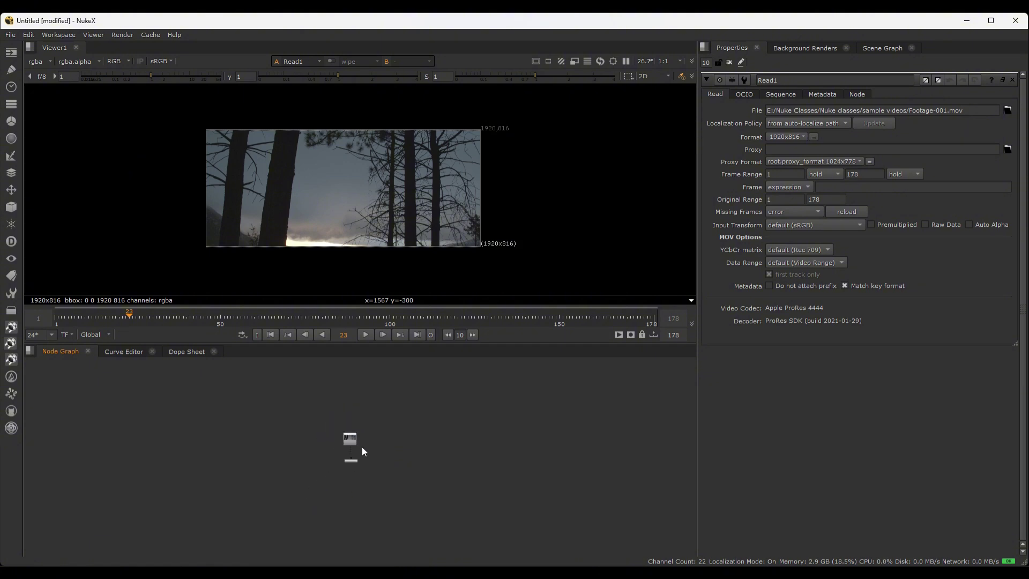
scroll(371, 454, up, 5)
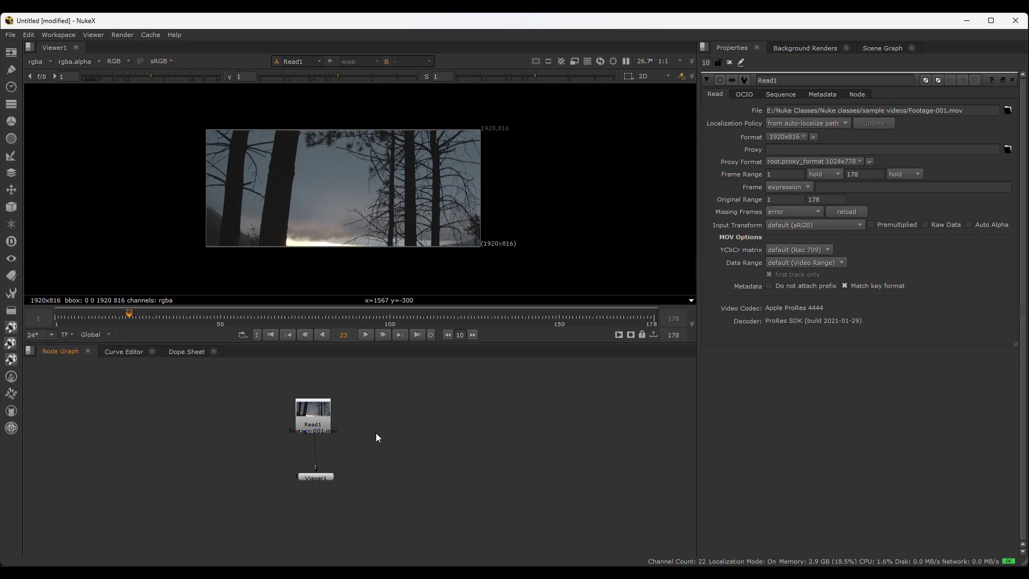
middle_drag(377, 436, 303, 434)
scroll(391, 433, down, 3)
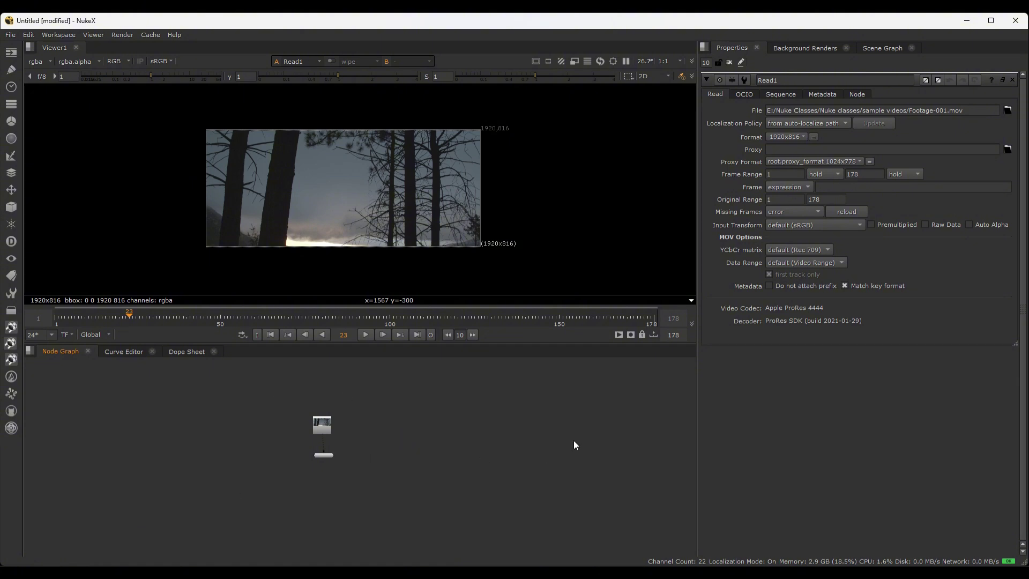
middle_drag(574, 441, 209, 448)
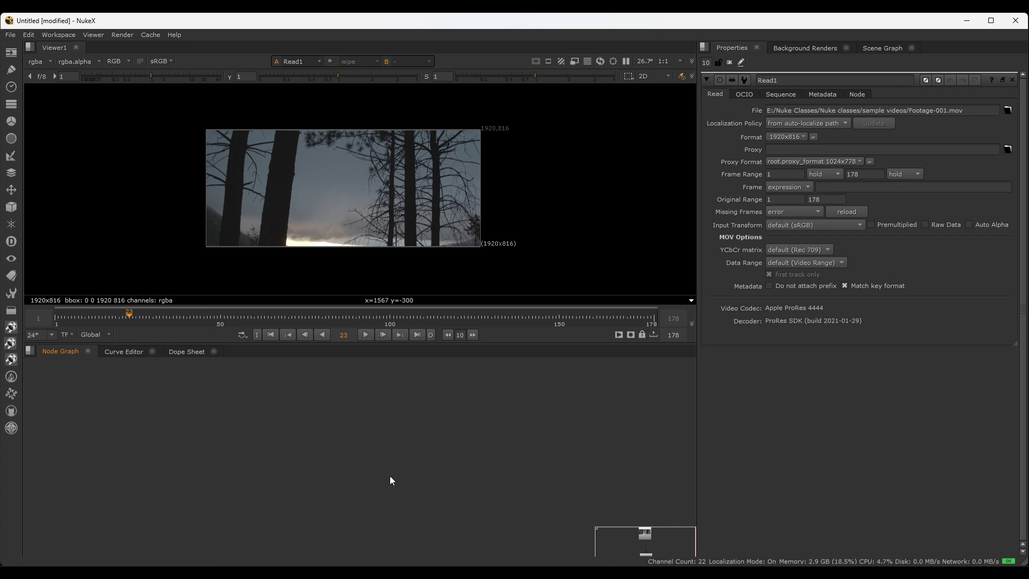
key(f)
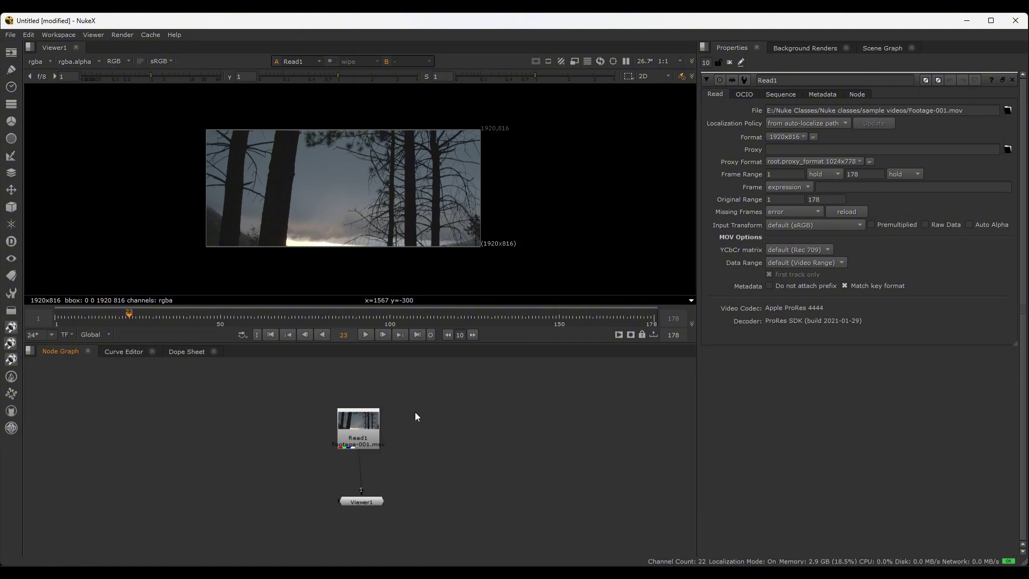
scroll(421, 448, down, 3)
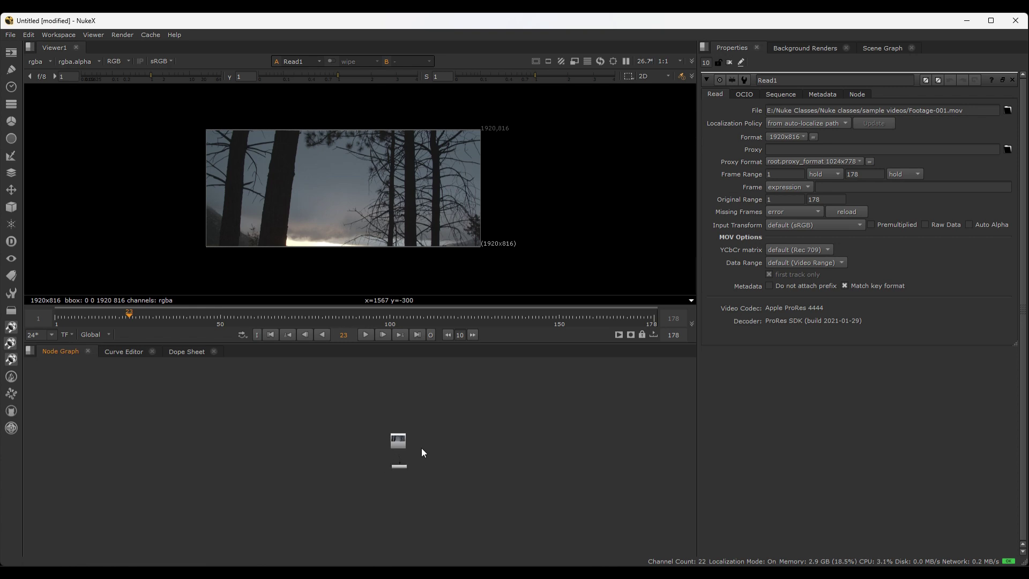
middle_drag(422, 448, 669, 547)
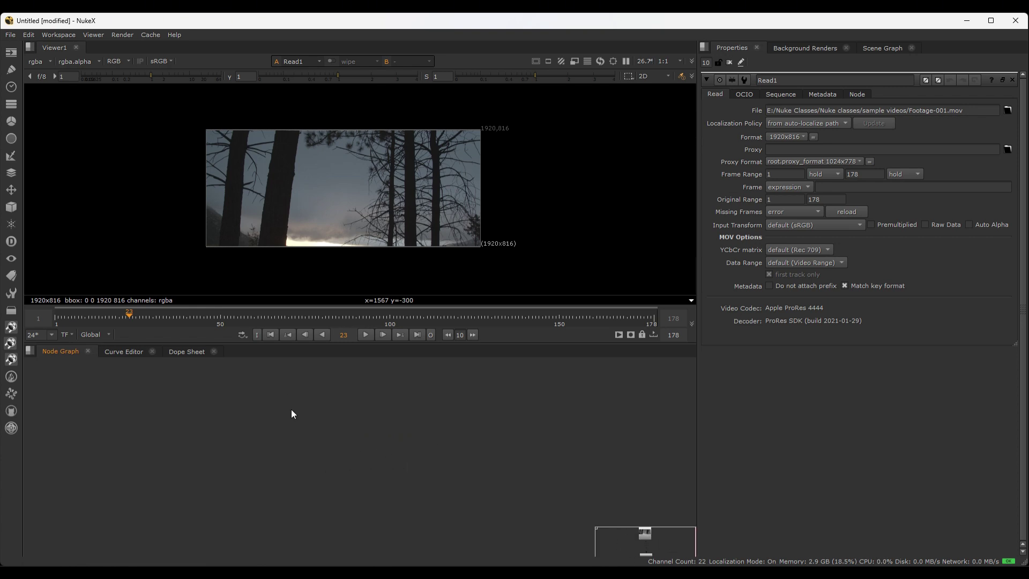
key(f)
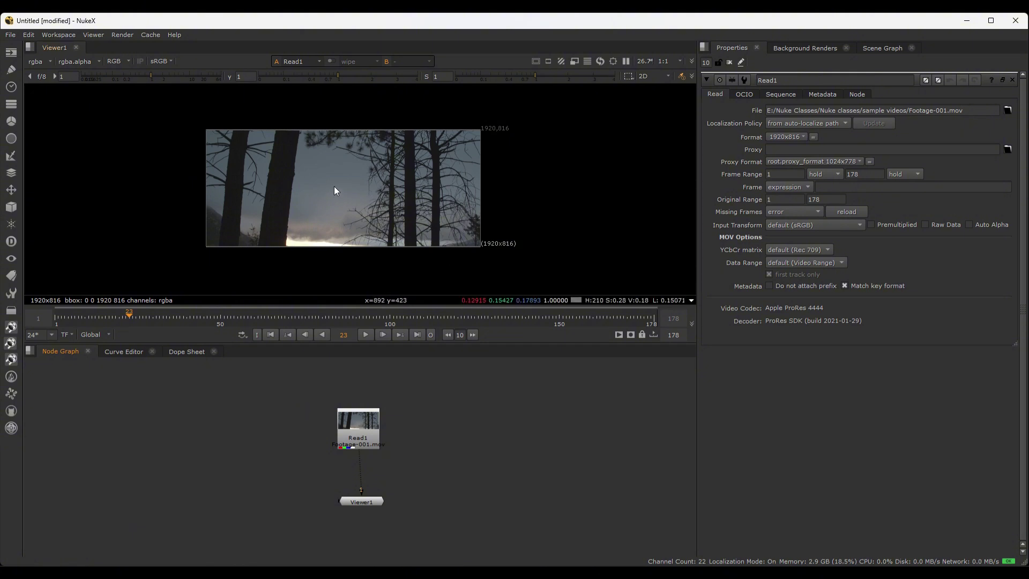
Examine the footage in the viewer at different zooms and positions, refit it to the viewer, and zoom out to 25%.
scroll(335, 189, down, 2)
scroll(335, 189, up, 3)
scroll(333, 186, down, 2)
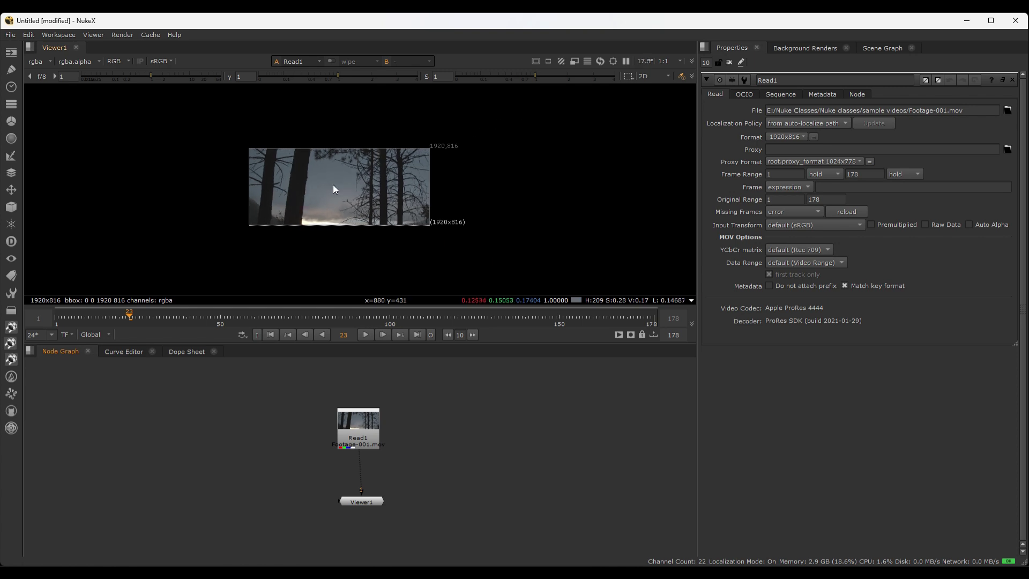
middle_drag(522, 190, 305, 197)
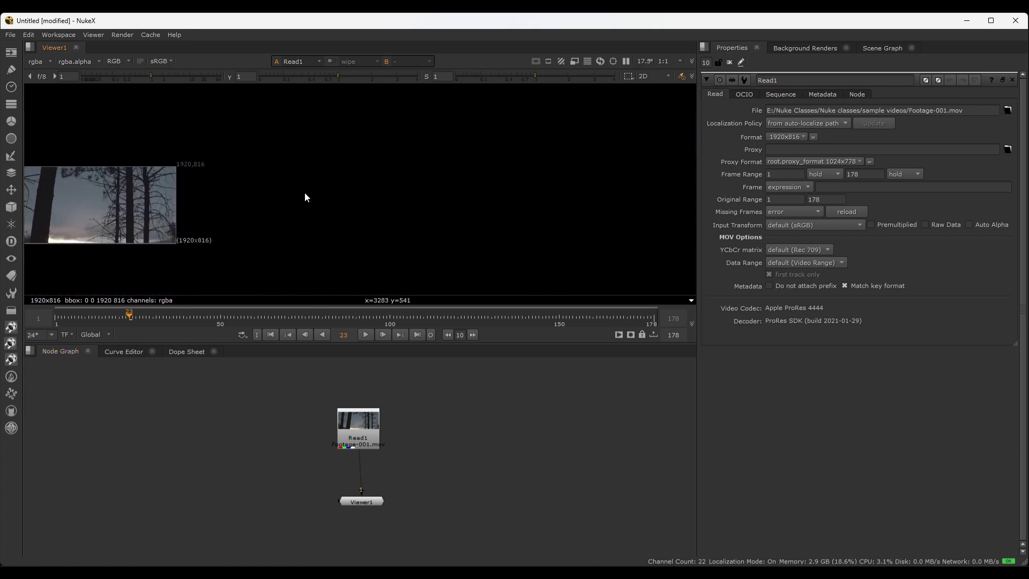
scroll(567, 188, down, 2)
middle_drag(566, 188, 332, 194)
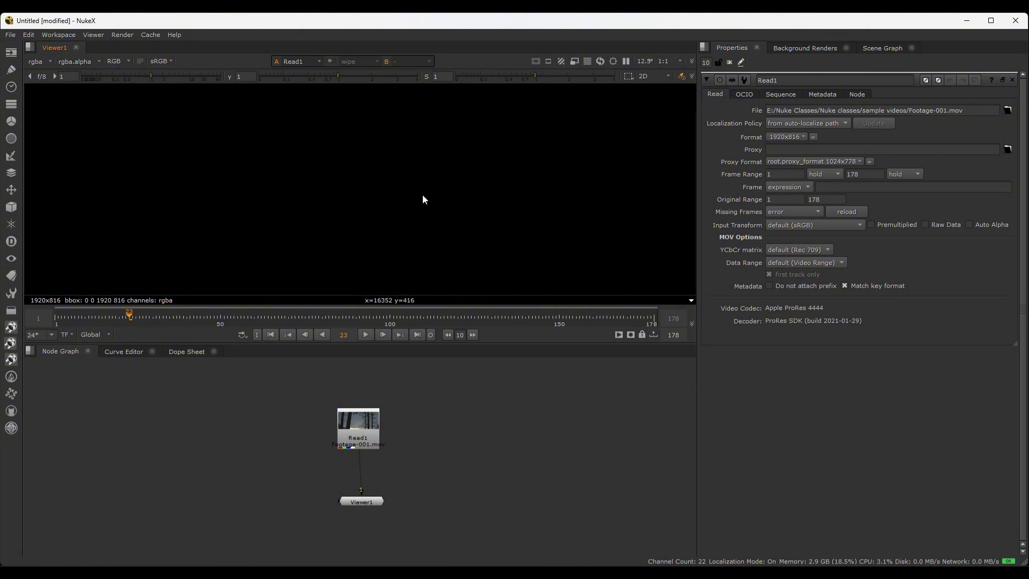
key(f)
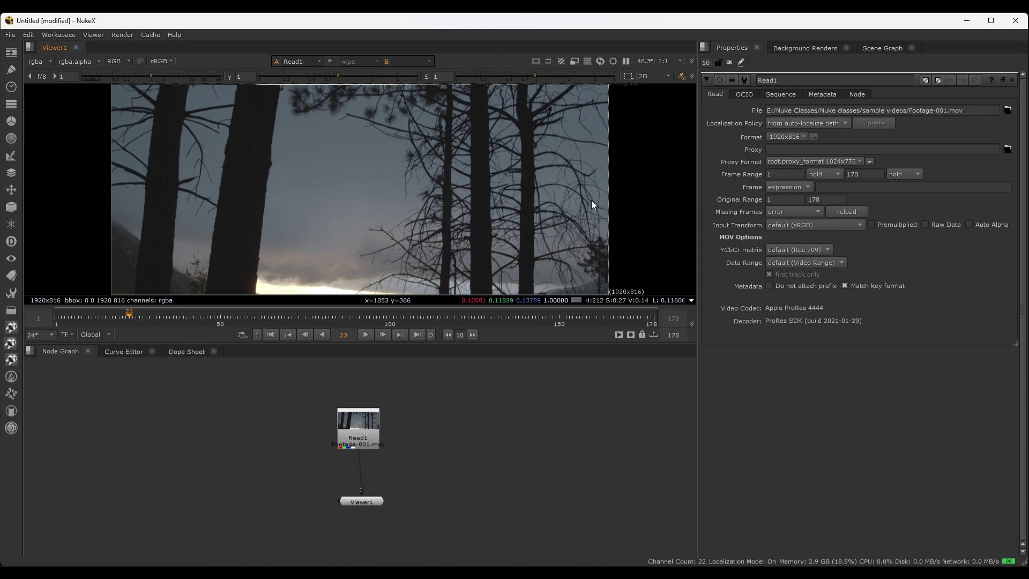
key(minus)
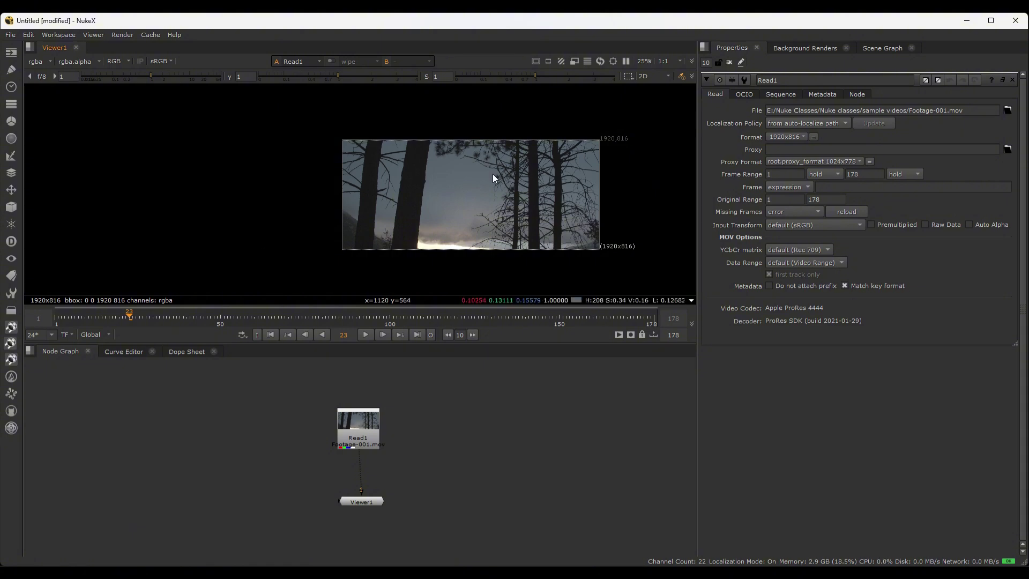
Fit the footage to the viewer and make the viewer panel taller relative to the node graph.
key(f)
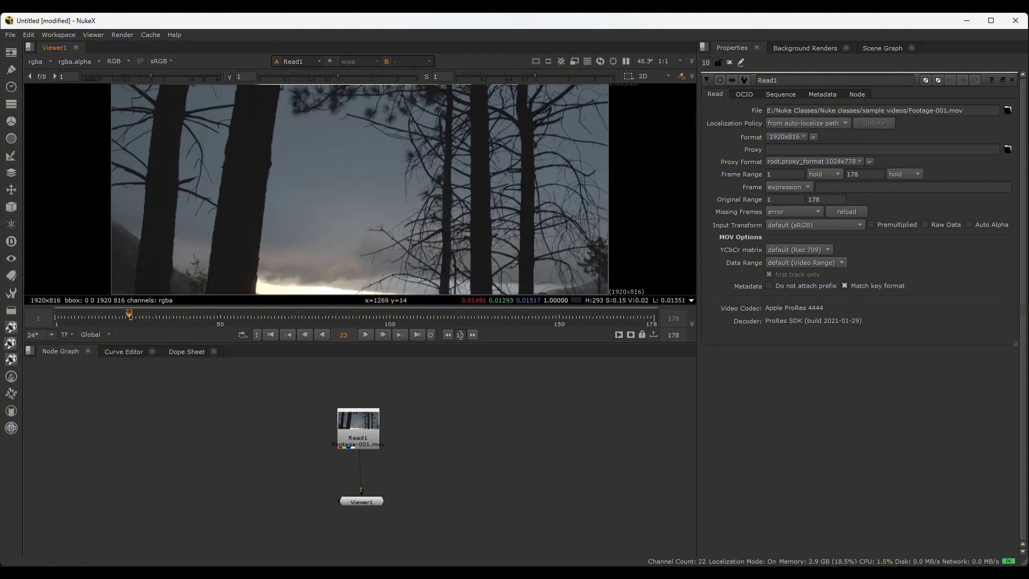
drag(424, 344, 407, 369)
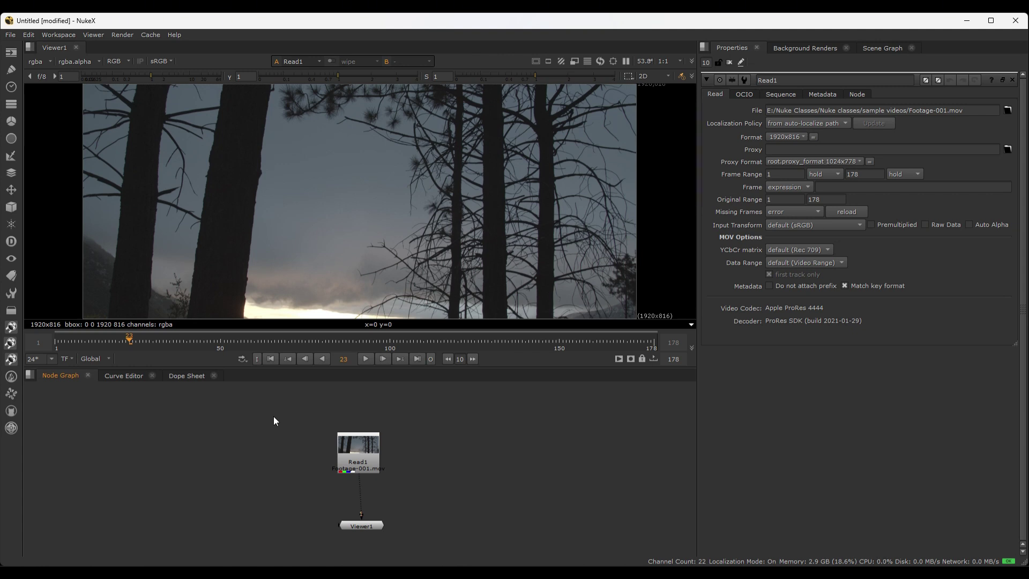
Delete the Read1 node from the node graph, leaving only Viewer1.
drag(273, 418, 453, 477)
drag(445, 427, 375, 468)
click(358, 455)
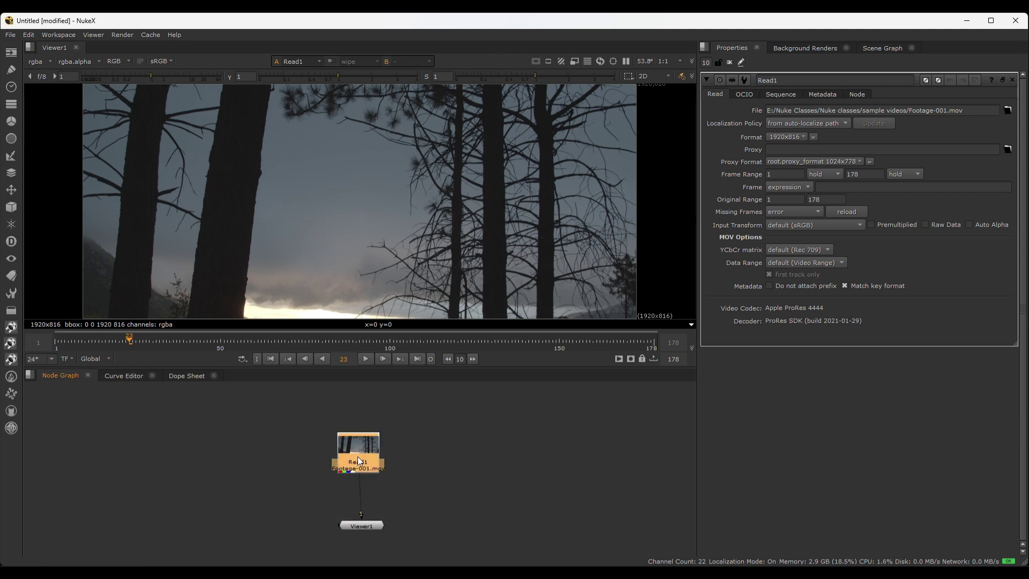
key(Delete)
Load both Footage-001.mov and Footage-002.mov from E:/Nuke Classes/Nuke classes/sample videos/ as separate Read nodes.
key(r)
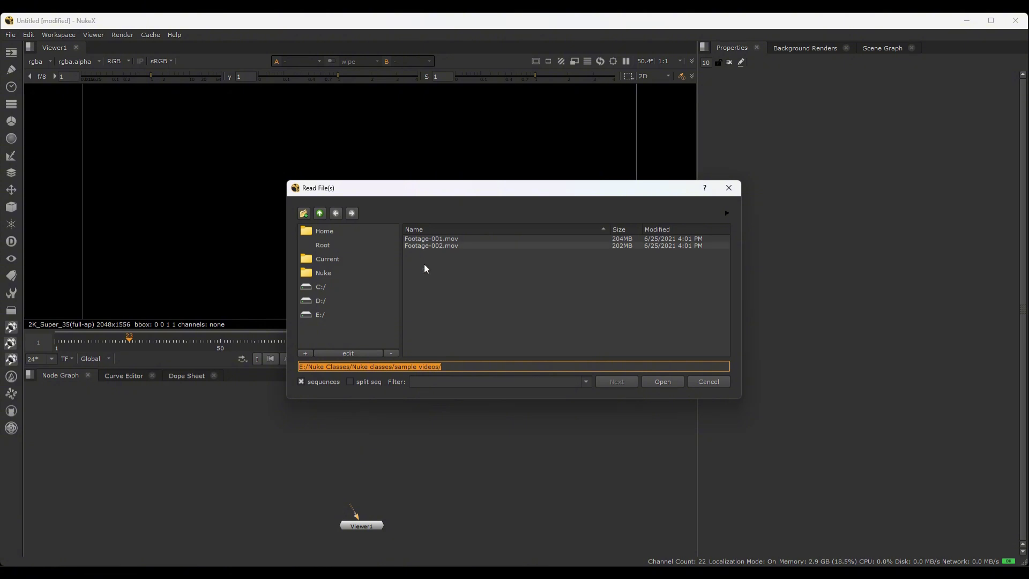
click(442, 271)
click(440, 239)
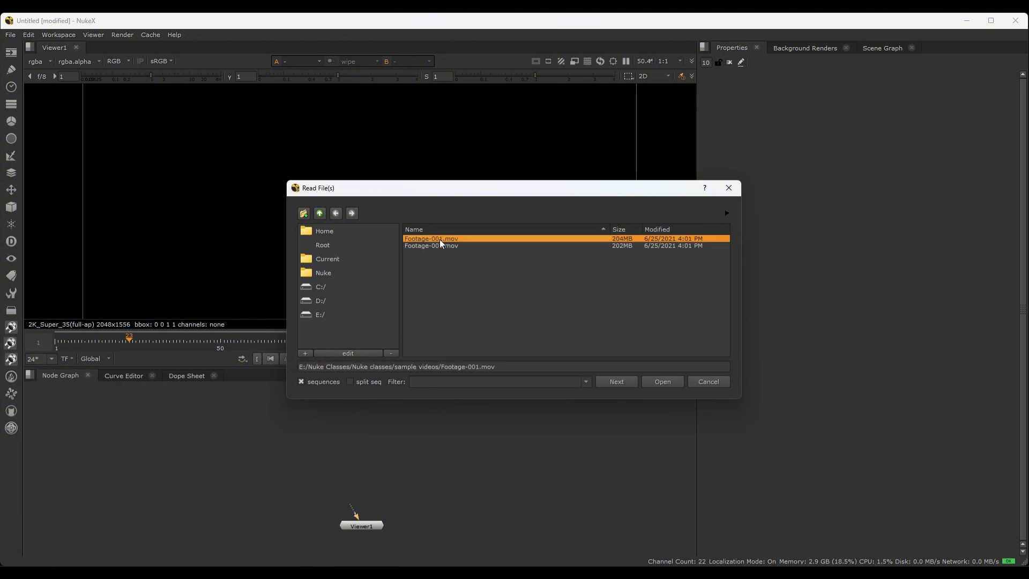
click(450, 245)
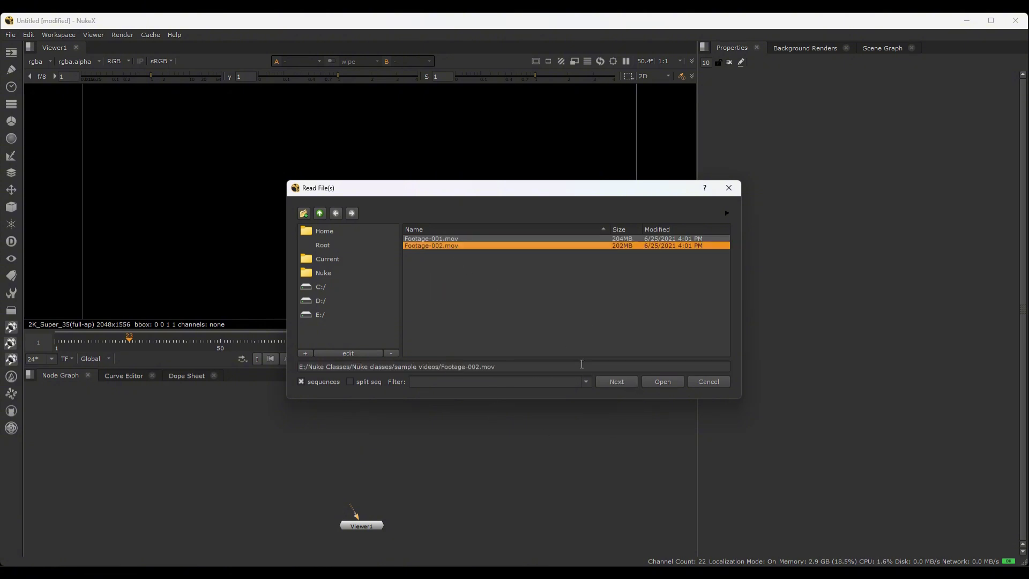
click(663, 380)
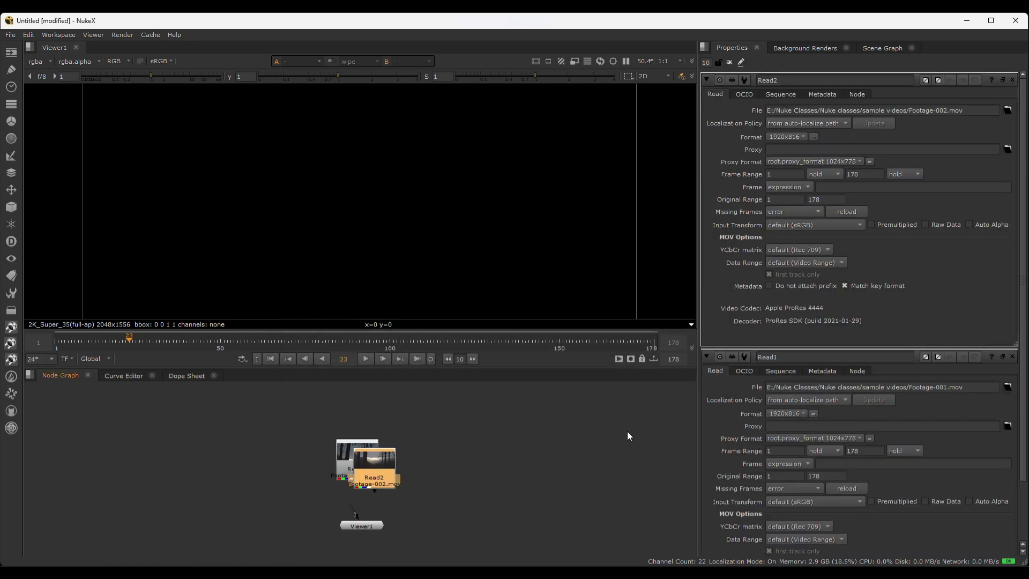
Separate the overlapping Read nodes by placing Read2 beside Read1 in the node graph.
drag(367, 469, 458, 453)
click(363, 461)
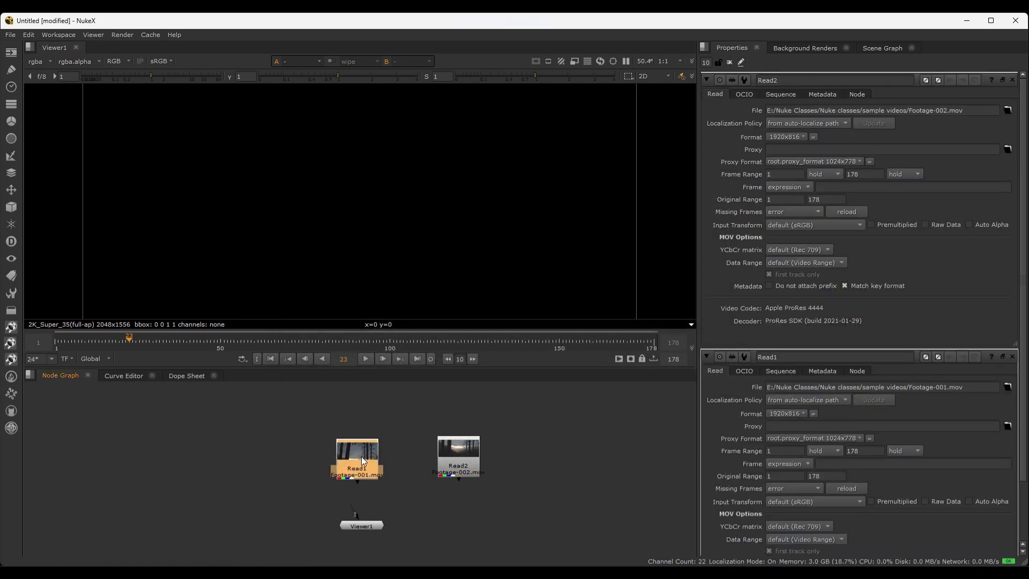
drag(420, 433, 508, 479)
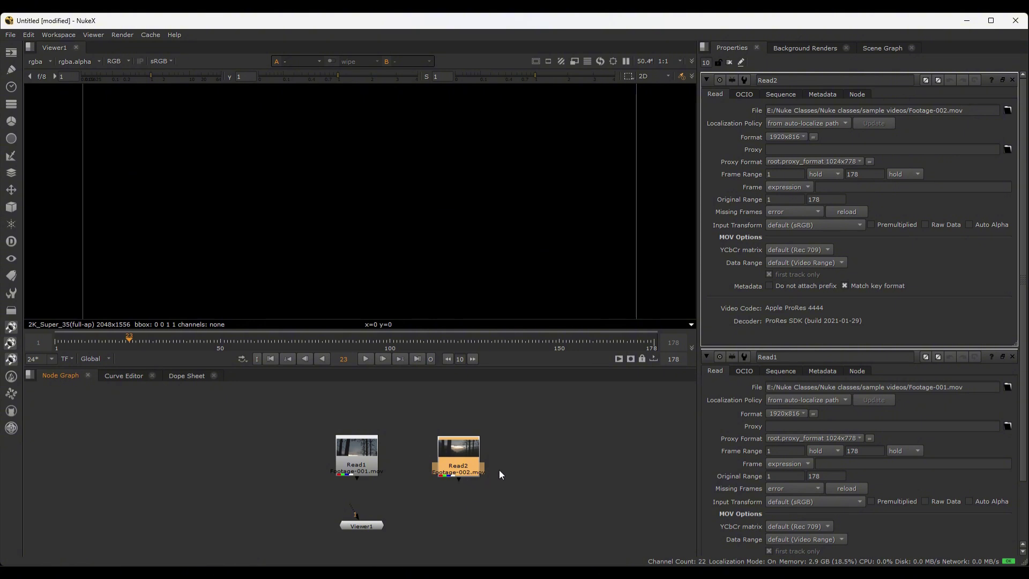
Delete the Read2 node, place Read1 directly above Viewer1 and connect it to Viewer1.
click(499, 474)
click(453, 455)
key(Delete)
click(360, 448)
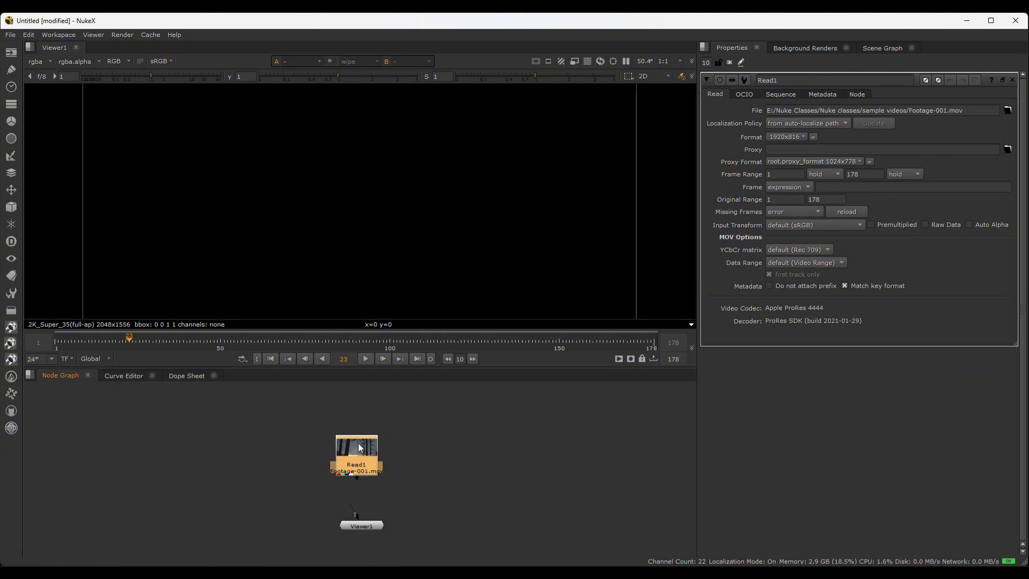
drag(359, 447, 368, 451)
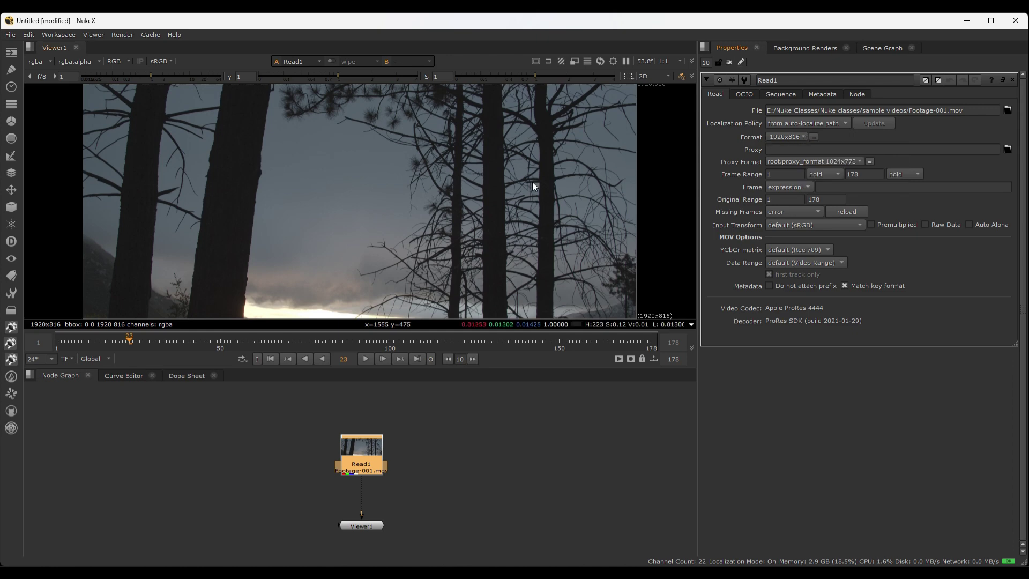
scroll(532, 181, down, 1)
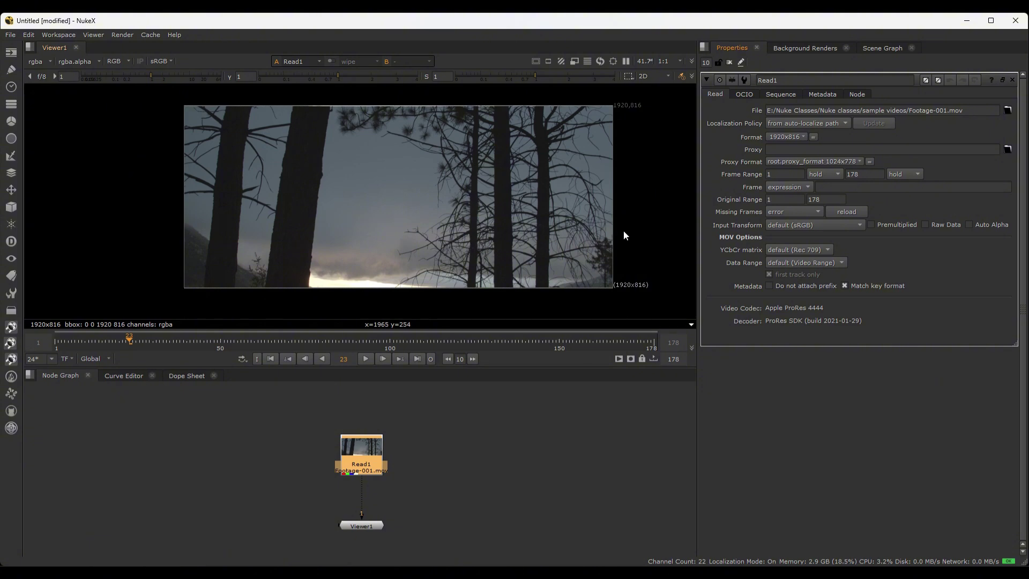
scroll(480, 239, up, 1)
middle_drag(481, 239, 631, 210)
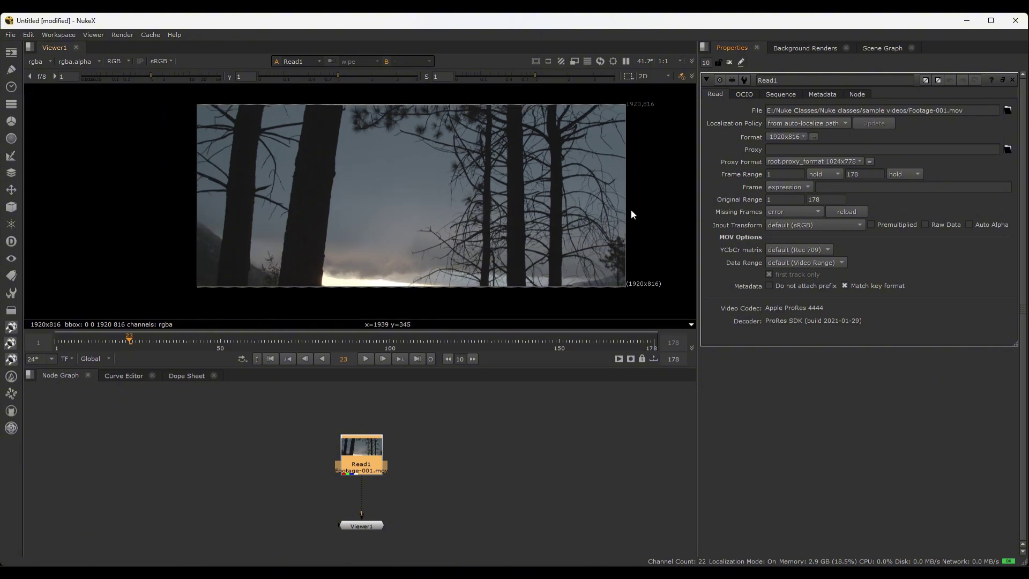
scroll(671, 198, down, 1)
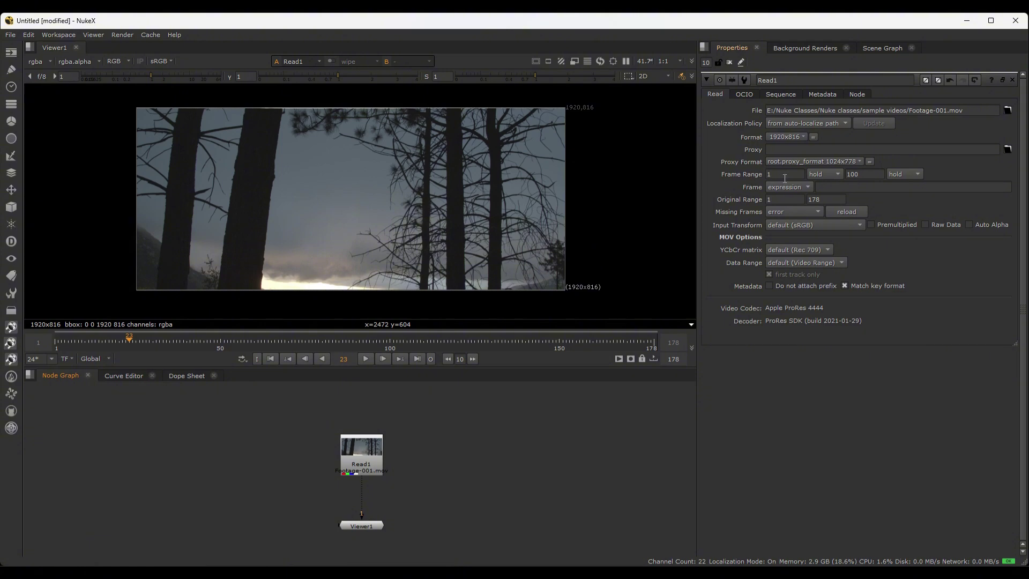
Set the first frame of Read1's frame range to 50 and scrub the timeline from frame 50 to 90.
click(777, 174)
key(BackSpace)
text(50)
key(Return)
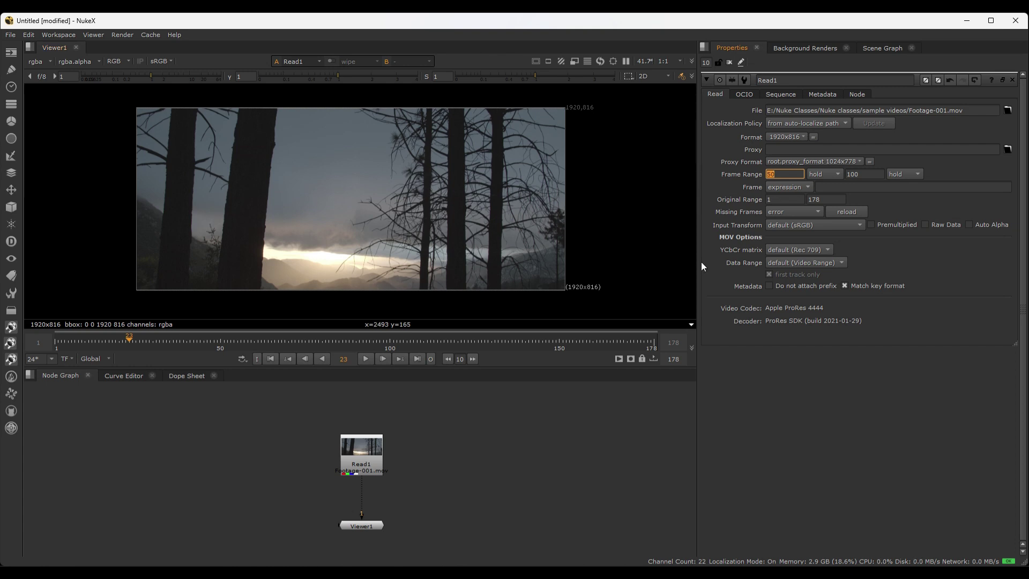
click(790, 381)
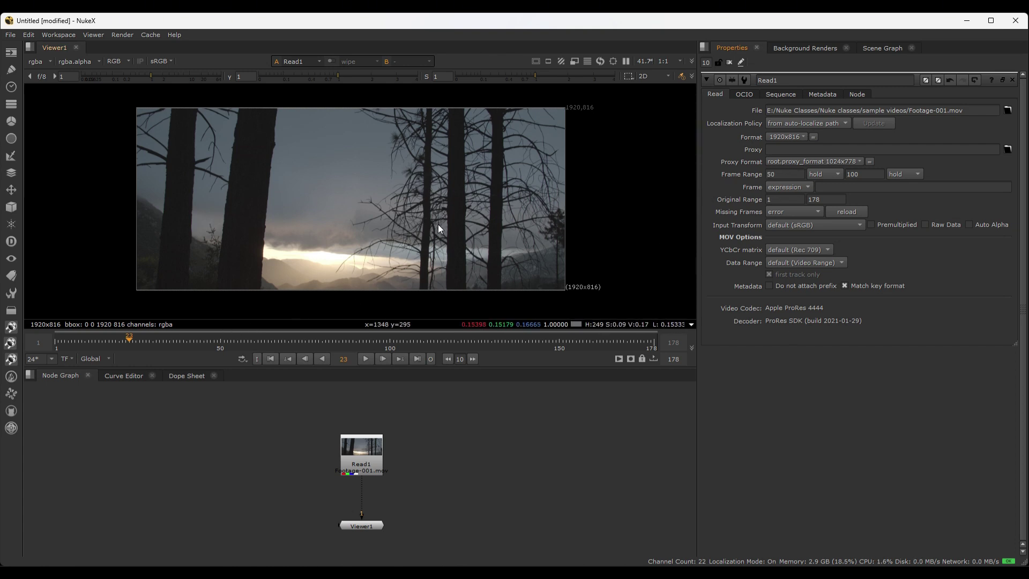
click(220, 340)
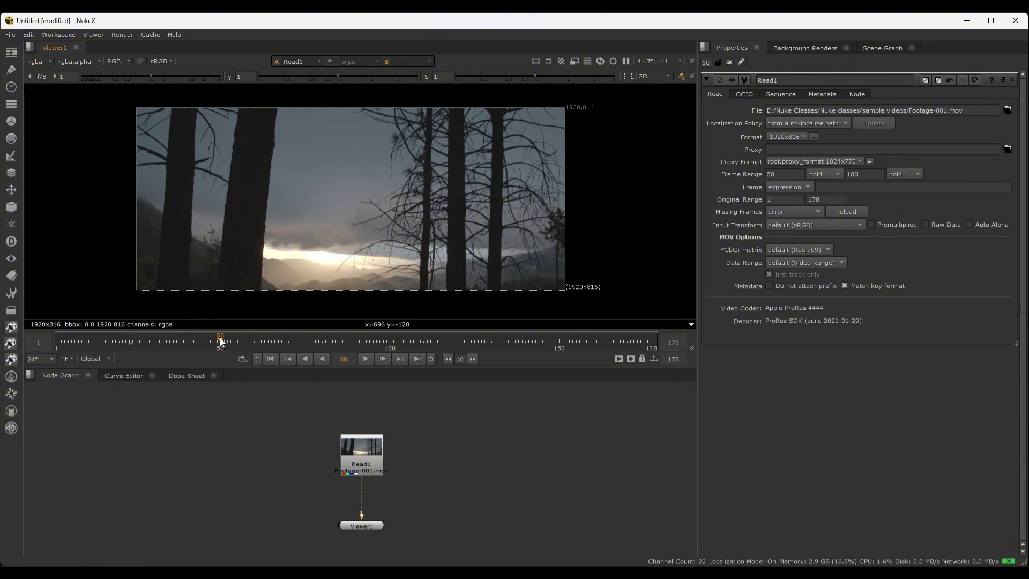
drag(221, 340, 363, 339)
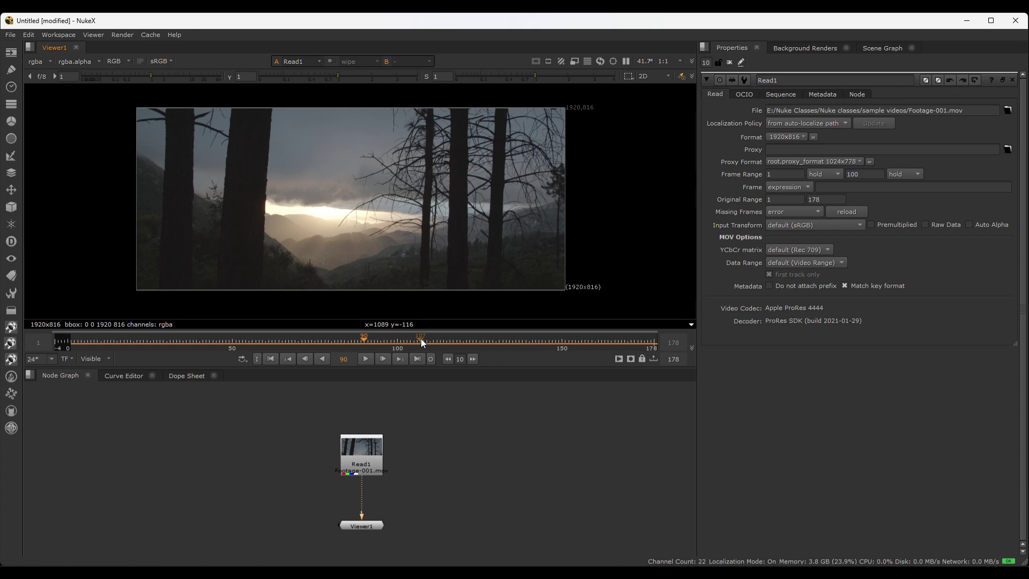
Review the footage by playing it and scrubbing back along the timeline, stopping at frame 83.
key(l)
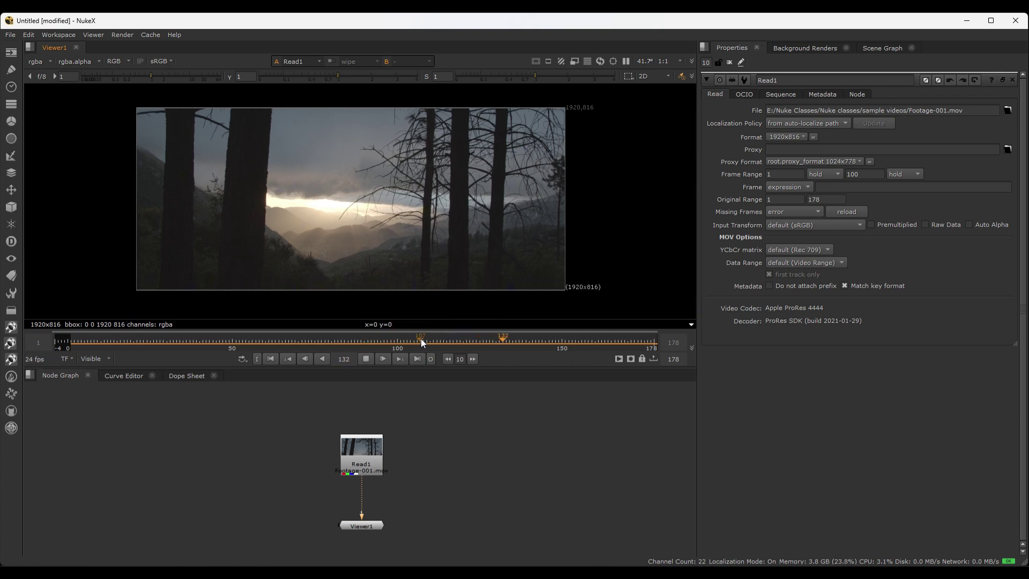
key(k)
drag(422, 342, 376, 343)
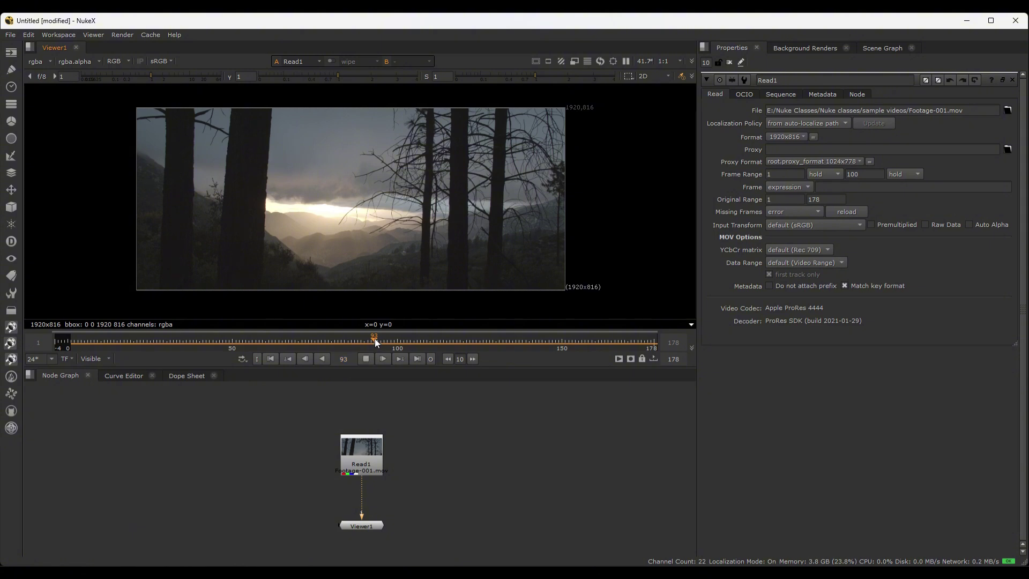
key(l)
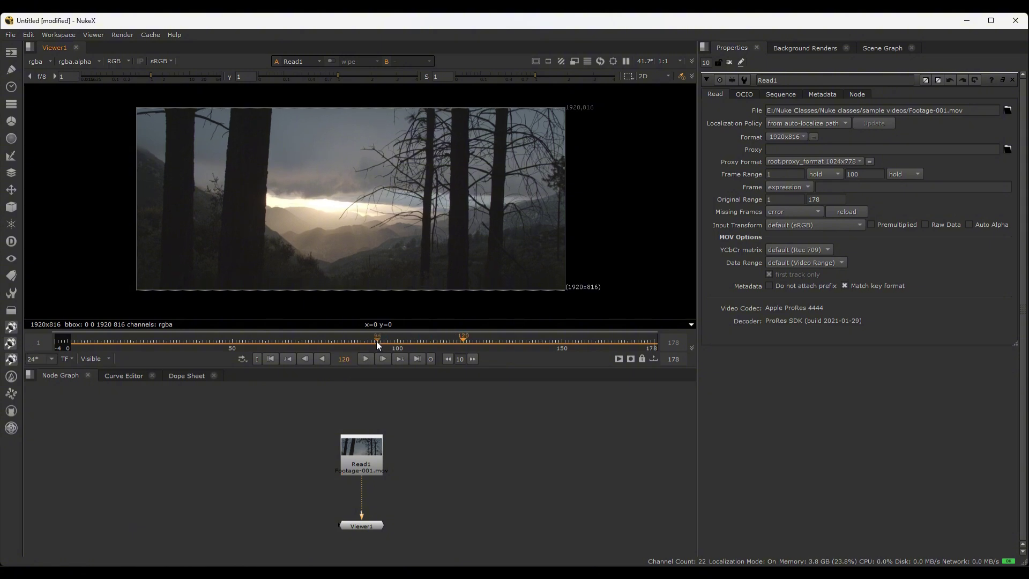
drag(459, 338, 351, 338)
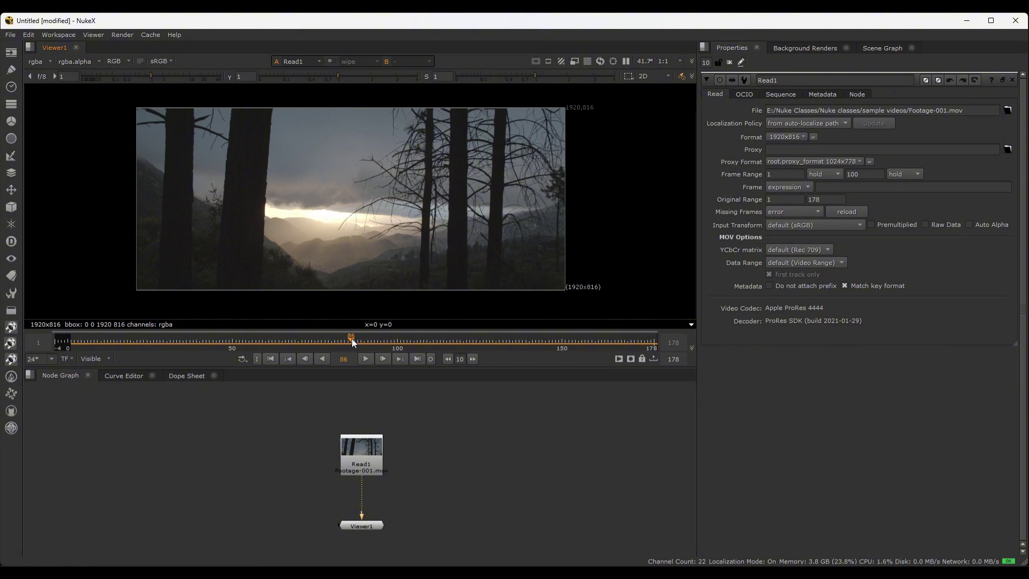
mouse_move(351, 339)
mouse_down()
mouse_move(297, 338)
mouse_move(466, 337)
mouse_move(272, 339)
mouse_move(352, 338)
mouse_move(340, 337)
mouse_up()
Maximise the viewer panel, fit the footage to it, and restore the full panel layout.
key(space)
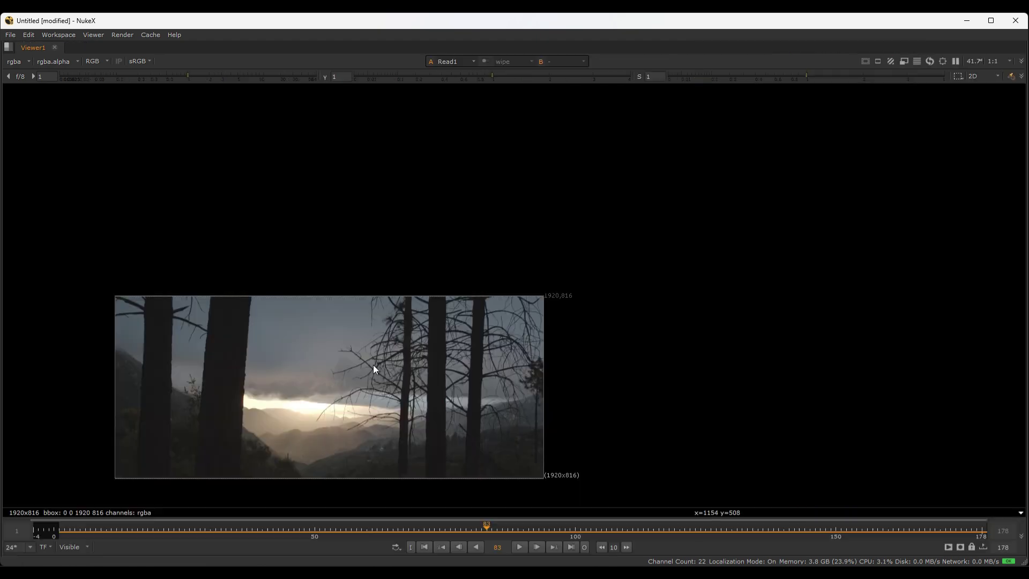
key(space)
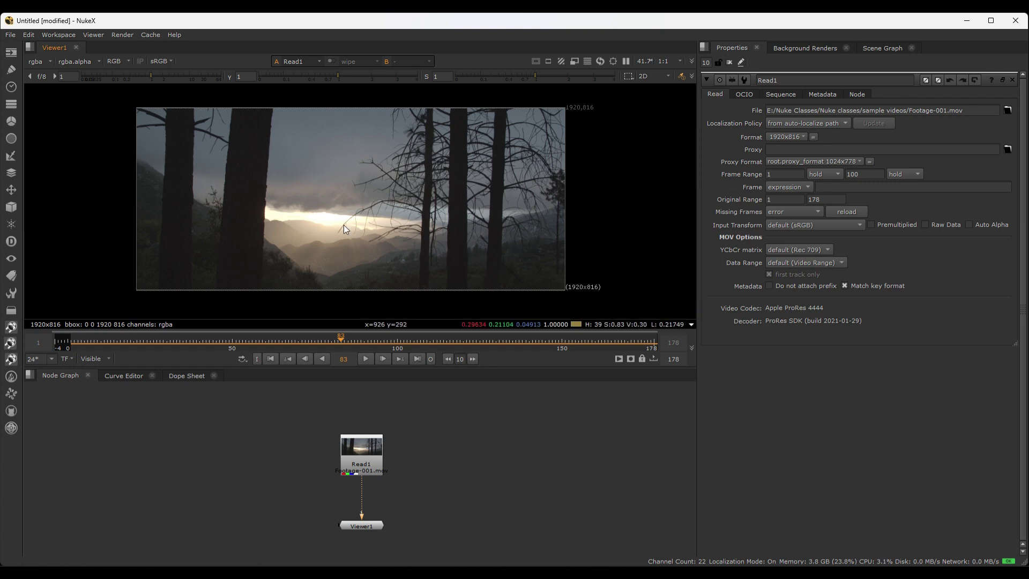
key(space)
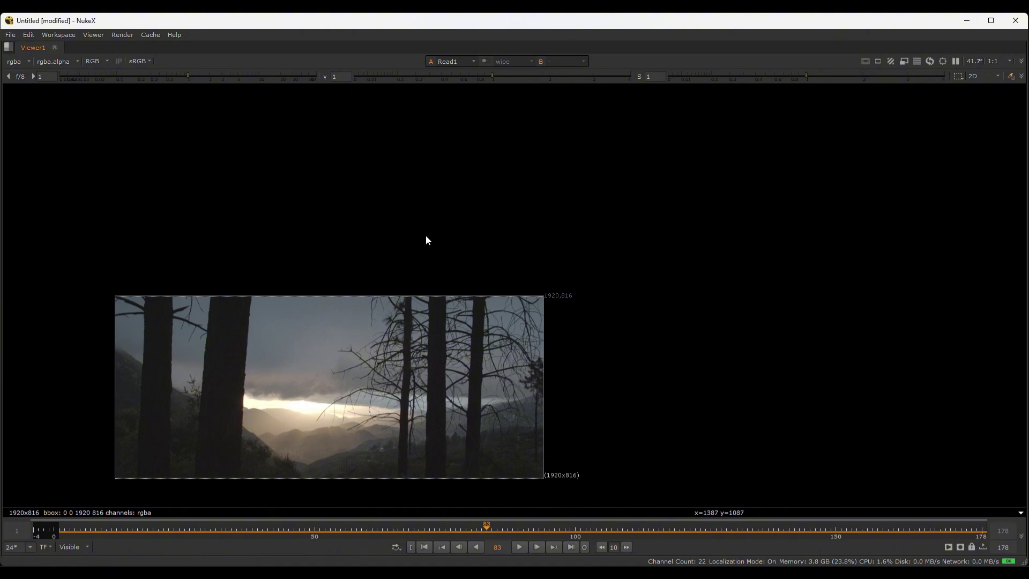
key(f)
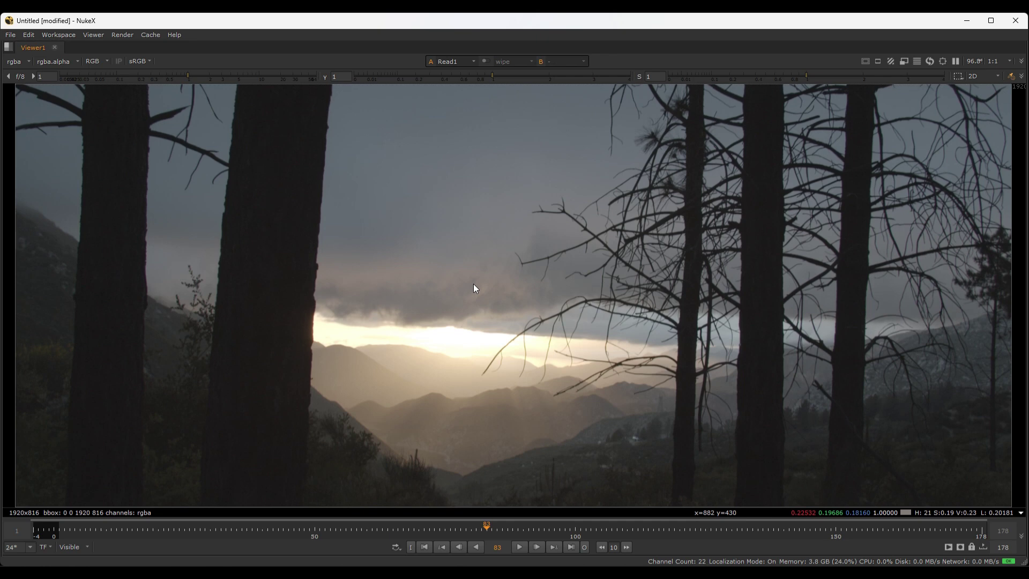
key(space)
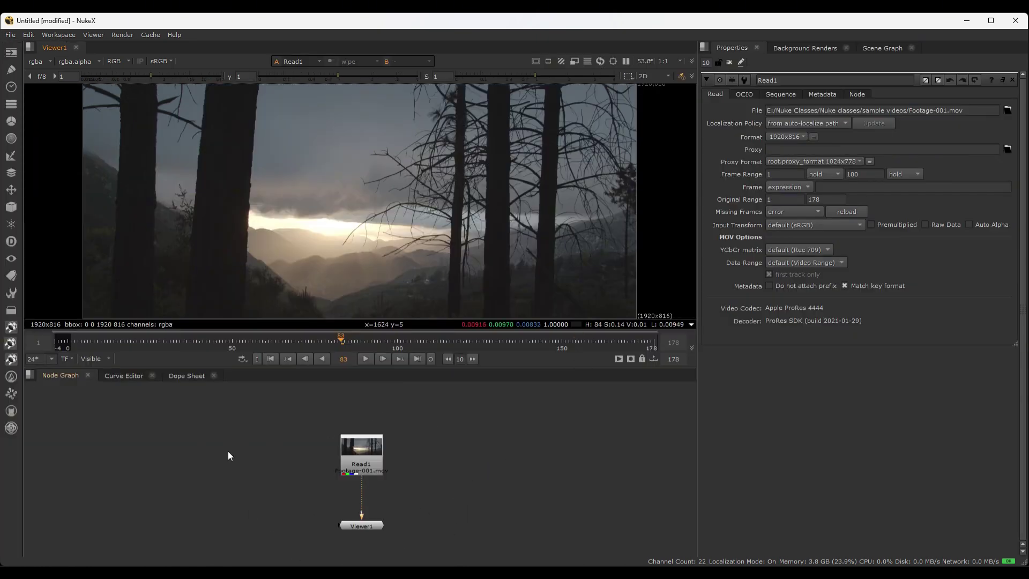
Maximise and restore the node graph and properties panels one at a time, and frame all nodes in the graph.
key(space)
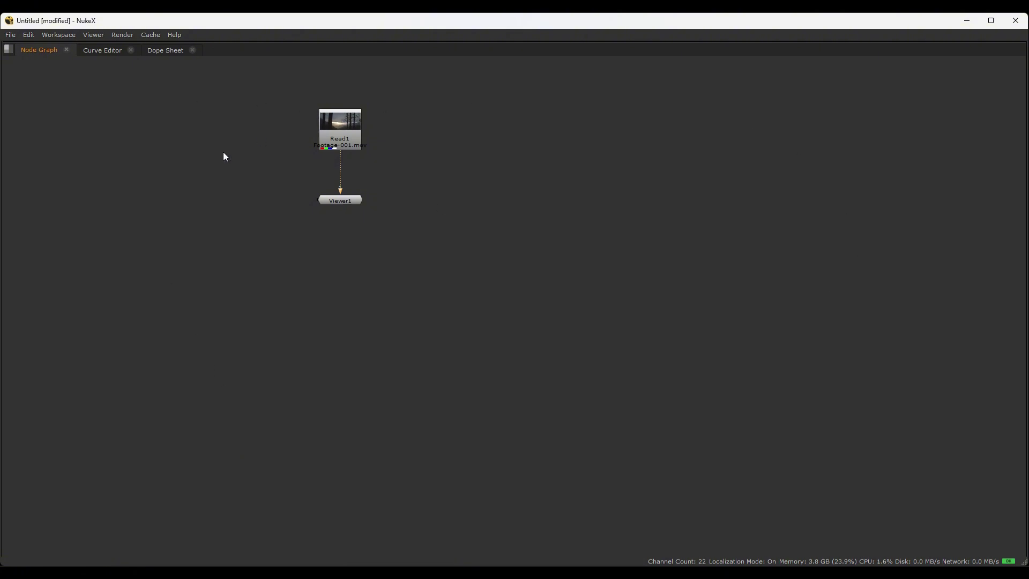
key(space)
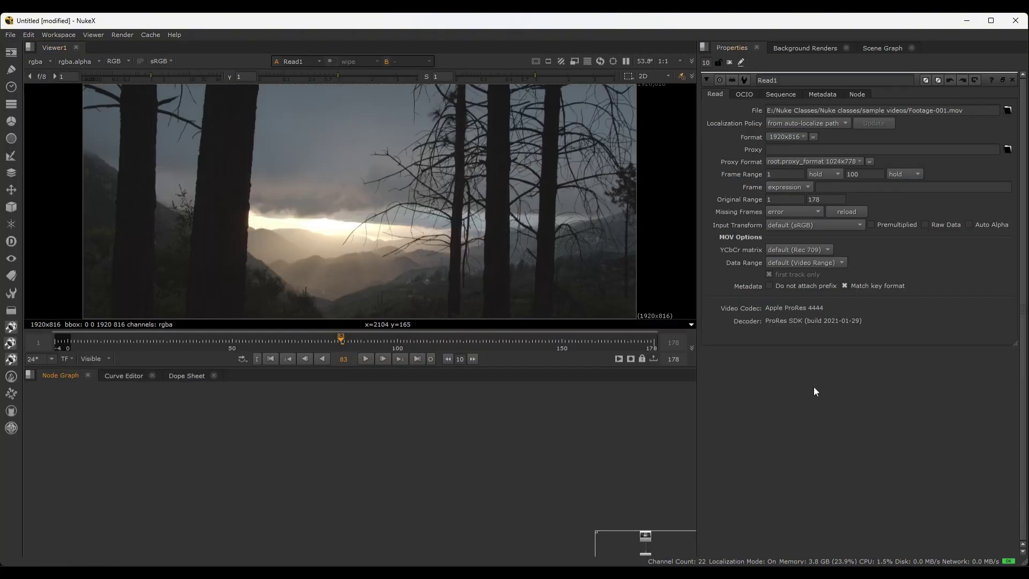
key(space)
key(space)
key(f)
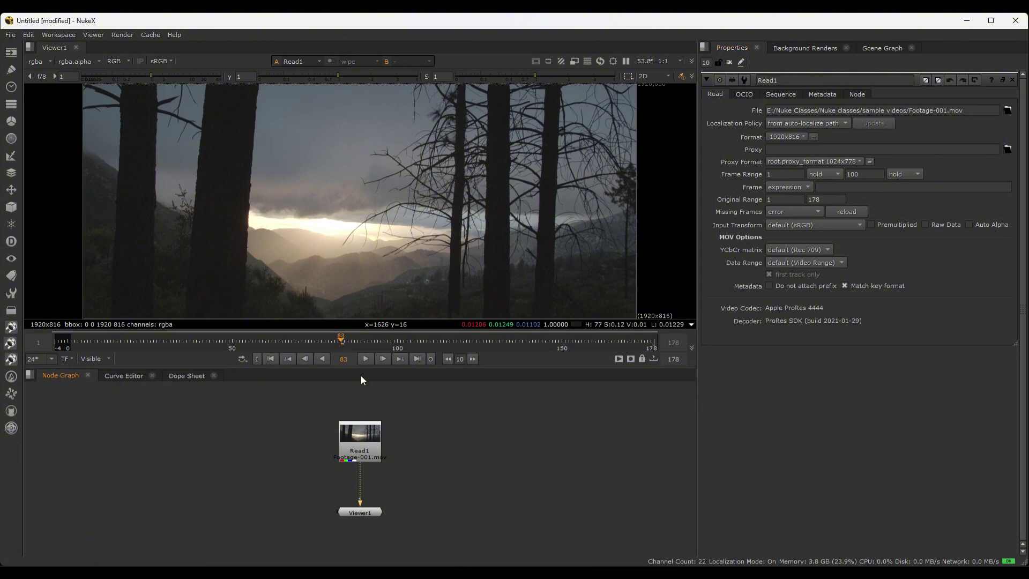
Play the footage, watch it in the maximised viewer, restore the layout and stop at frame 89.
key(l)
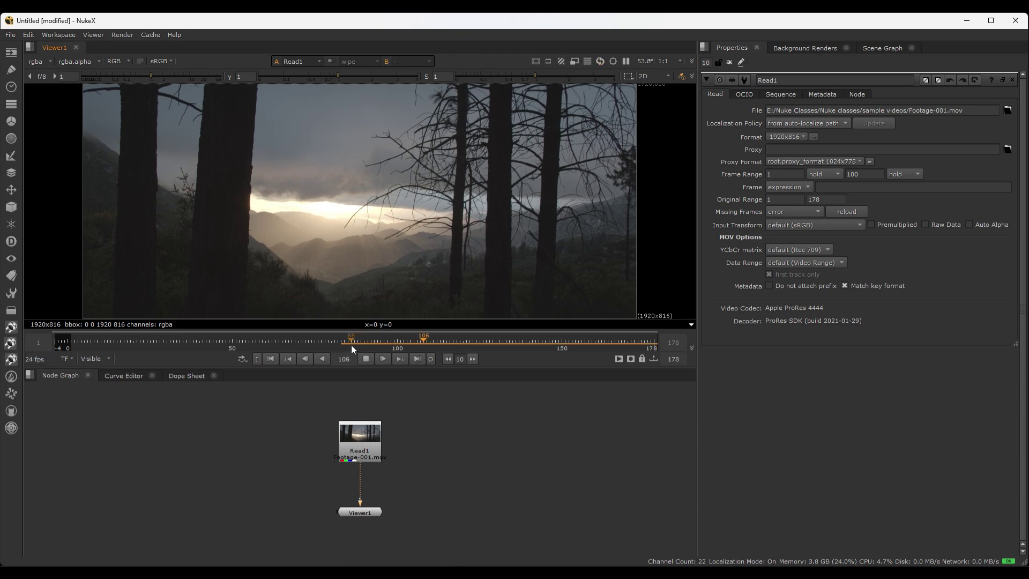
click(351, 338)
key(space)
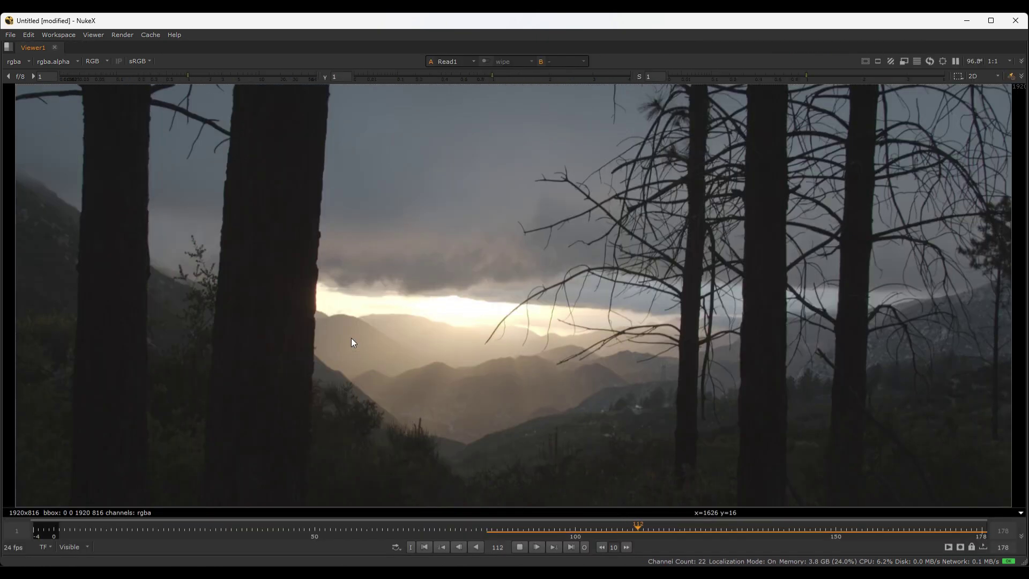
key(space)
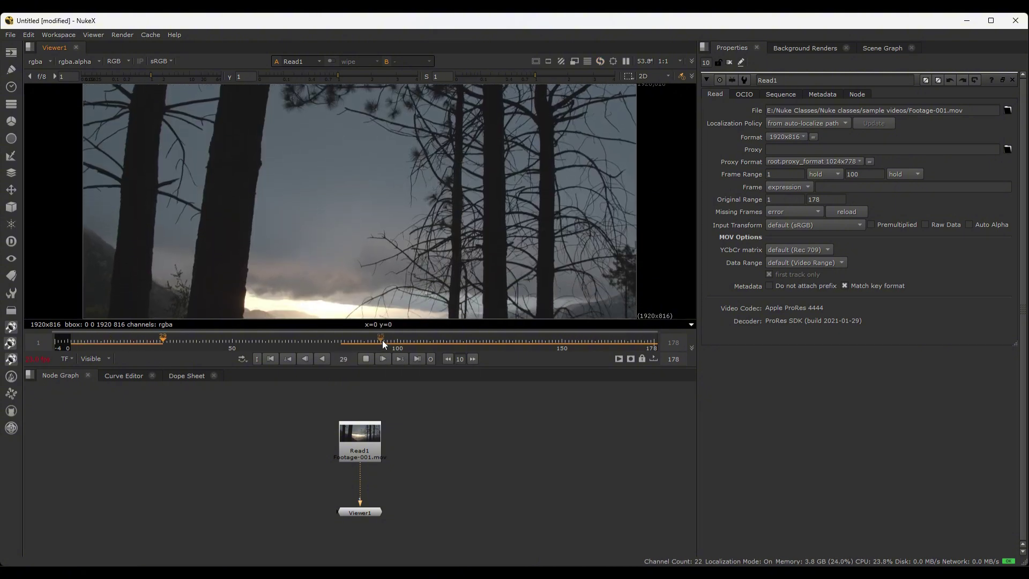
click(361, 339)
Set the start frame of Read1's frame range to 50.
click(782, 175)
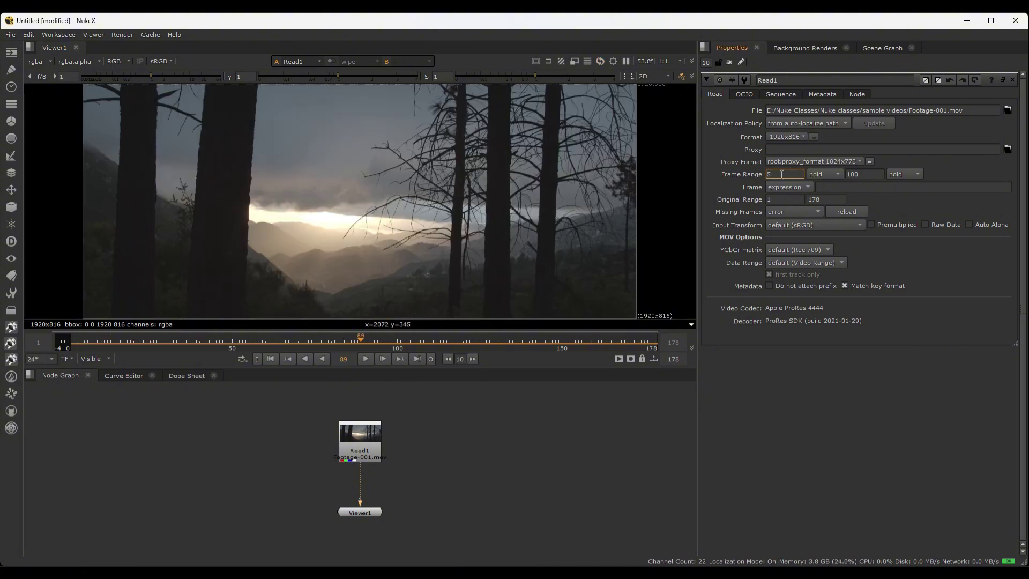
text(50)
key(Return)
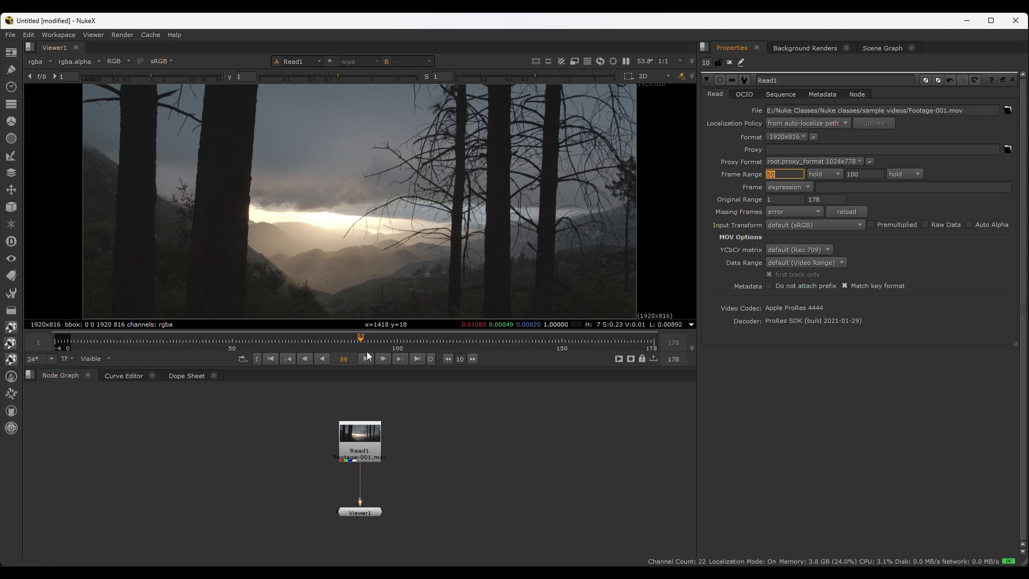
Scrub and play the footage around the end of Read1's frame range, stopping at frame 101.
drag(358, 345, 386, 336)
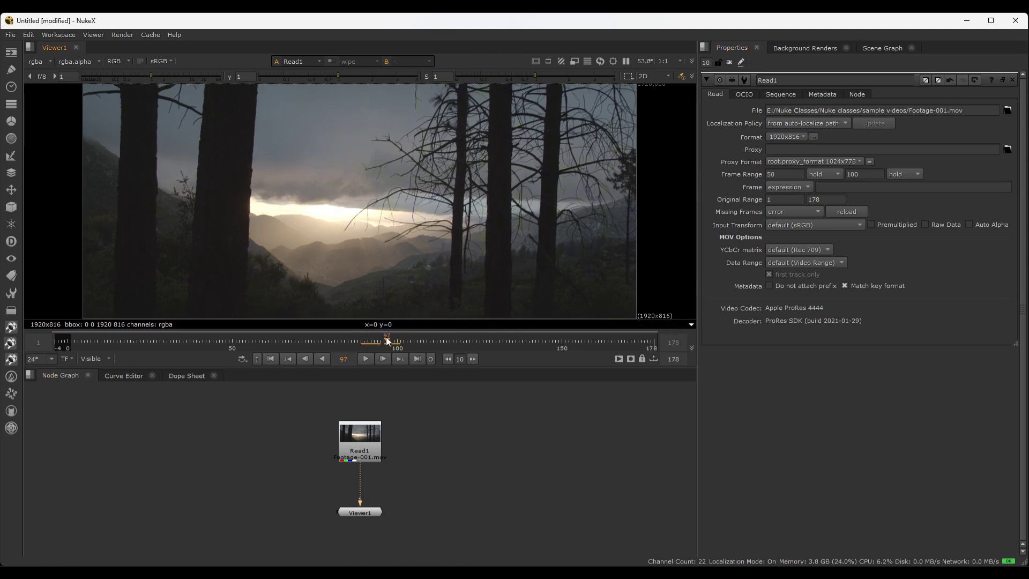
key(l)
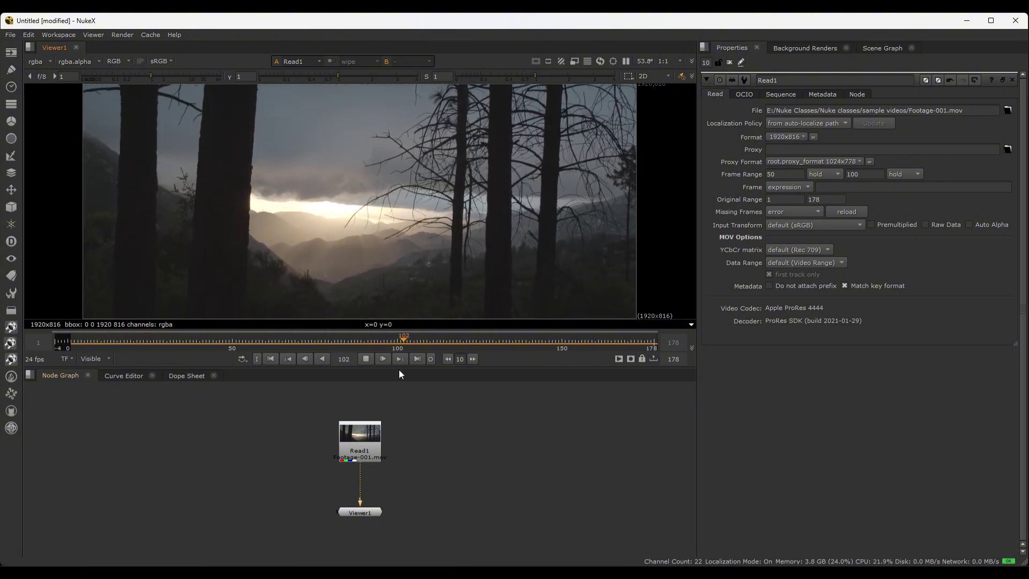
drag(416, 339, 401, 339)
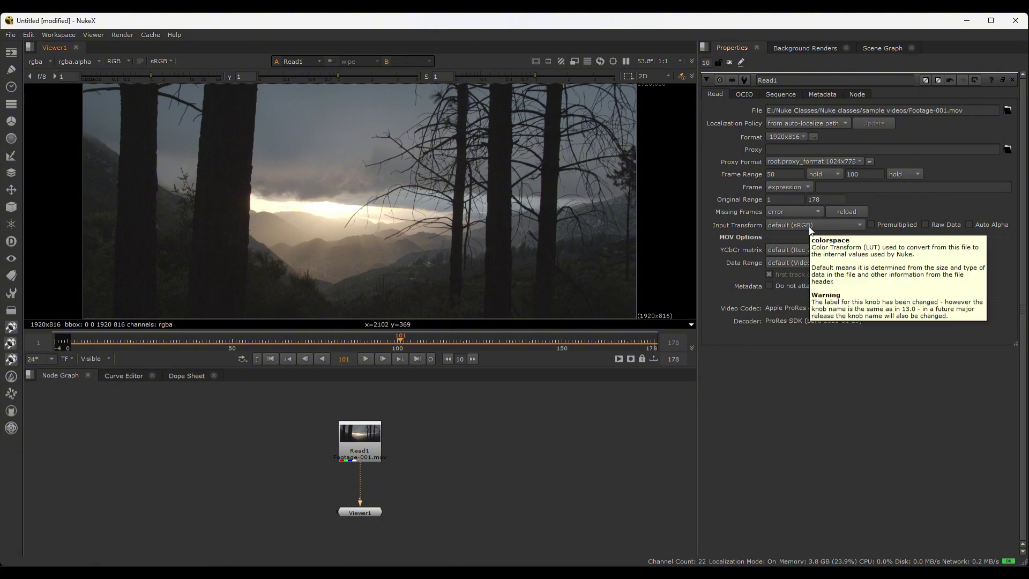
Set Read1's behaviour before the first frame to loop, play the footage, and scrub back to frame 81.
click(837, 174)
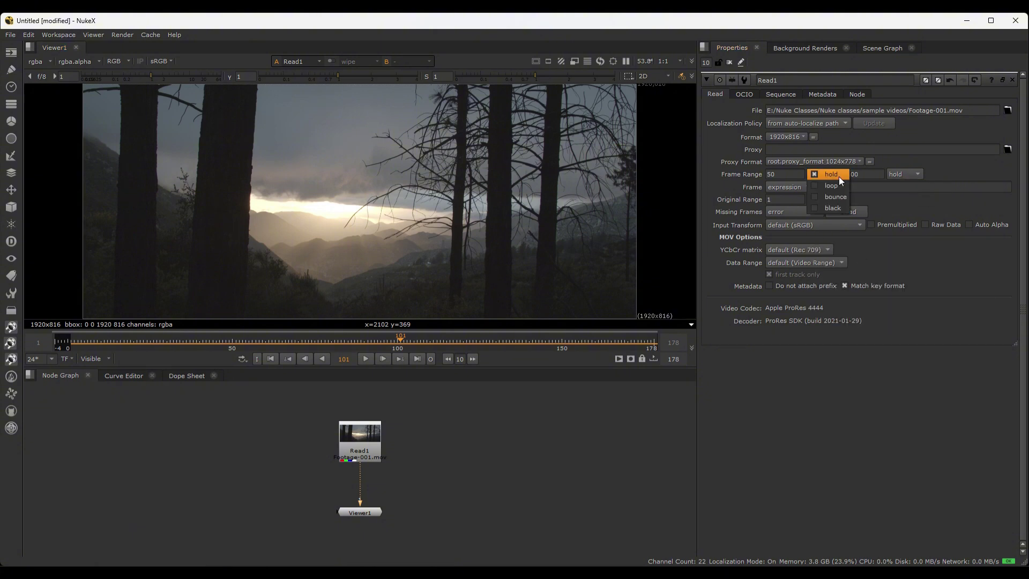
click(820, 185)
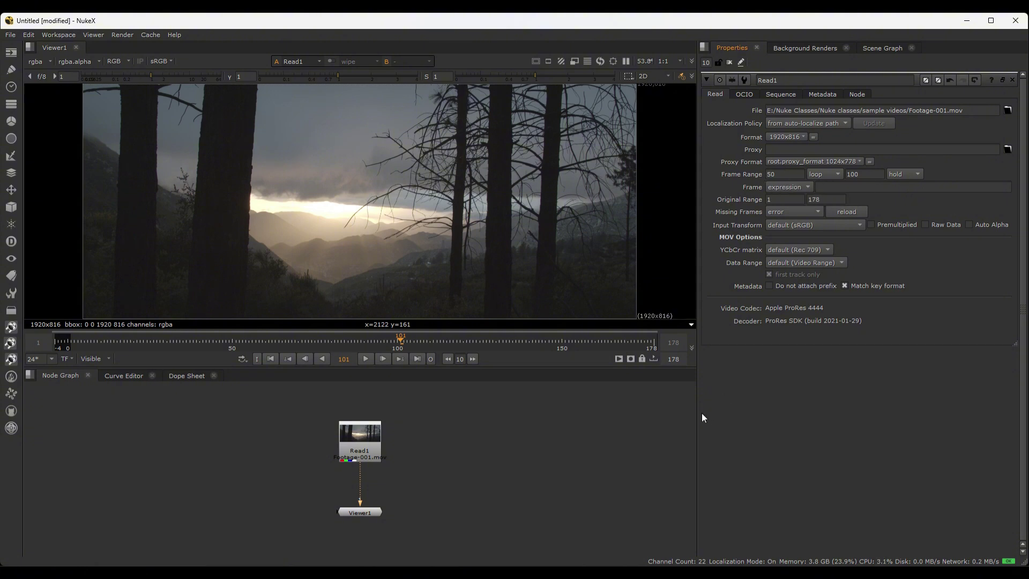
key(l)
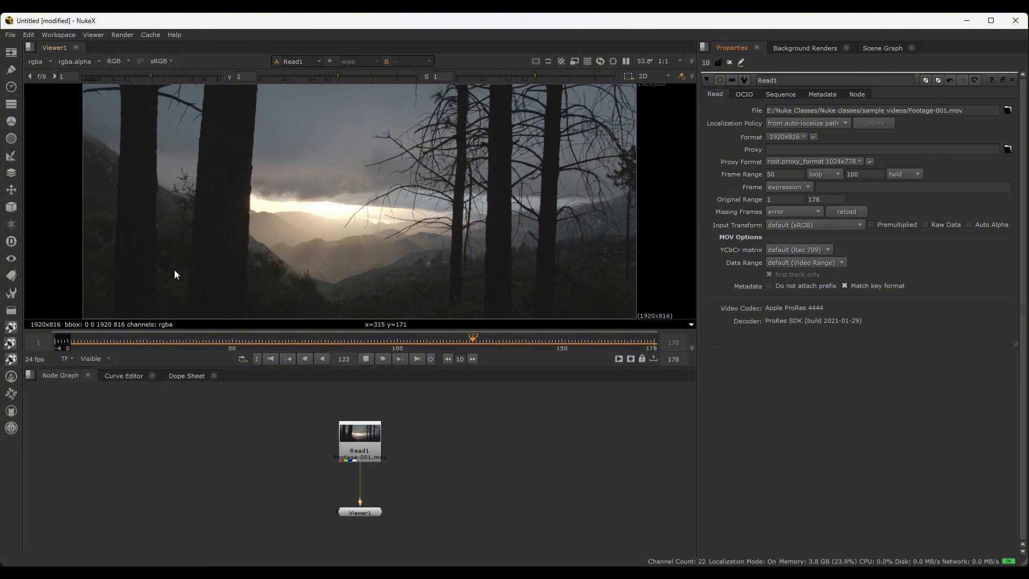
click(453, 342)
drag(413, 346, 335, 342)
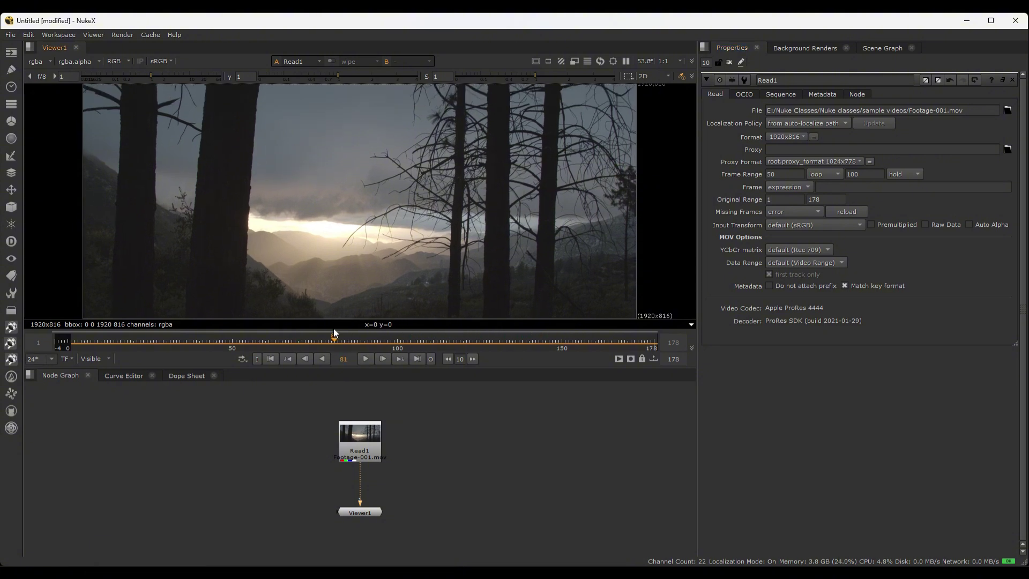
Set Read1's behaviour after the last frame to loop and play the footage.
click(912, 175)
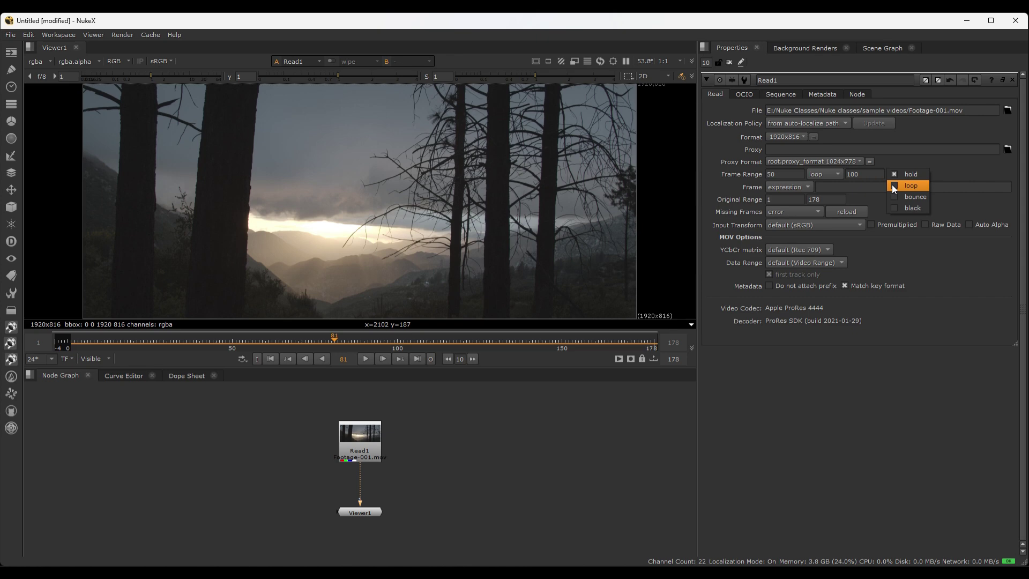
click(911, 185)
key(l)
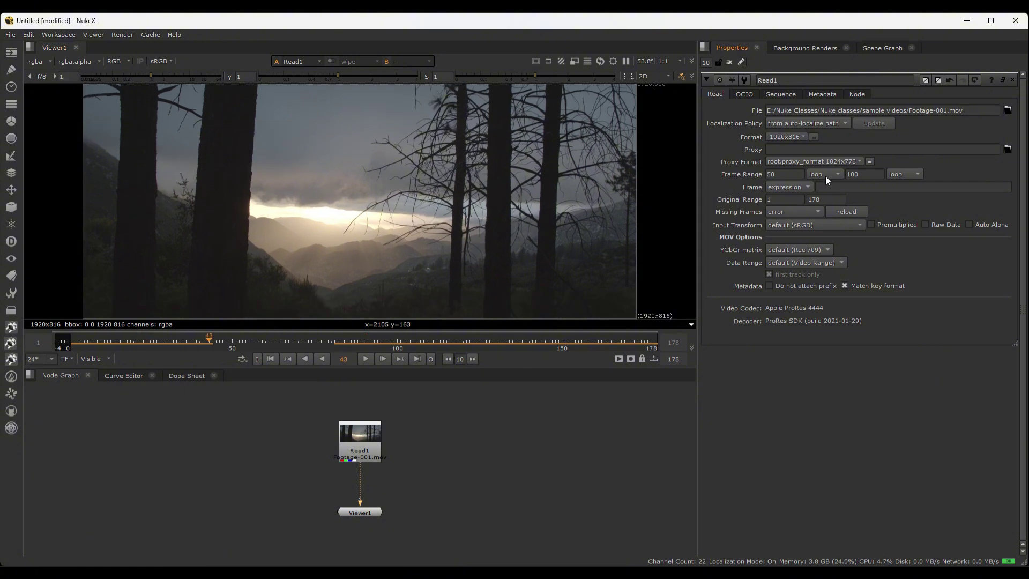
Set Read1's behaviour before the first frame to black and scrub across the range start to frame 78.
click(826, 176)
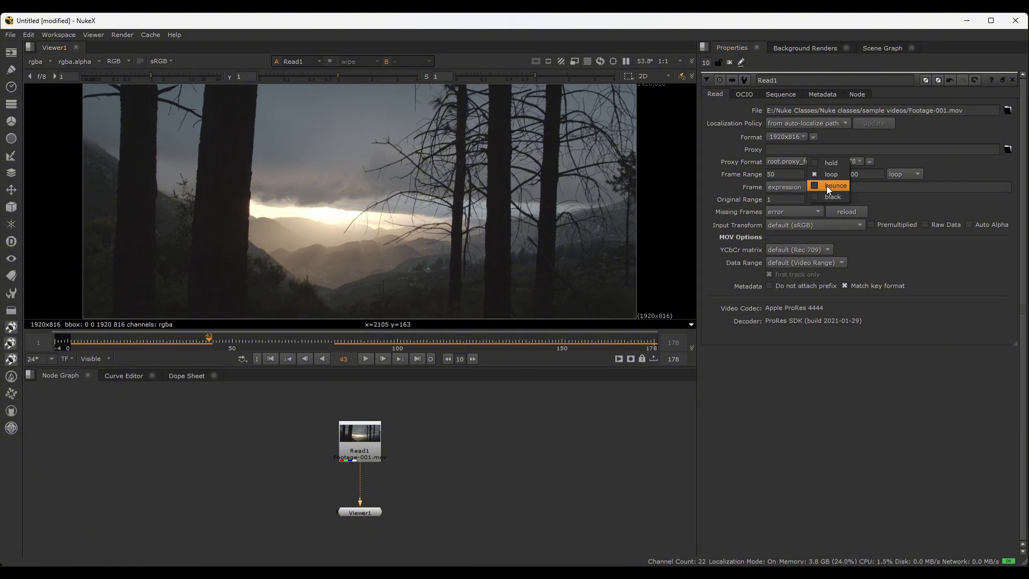
click(830, 197)
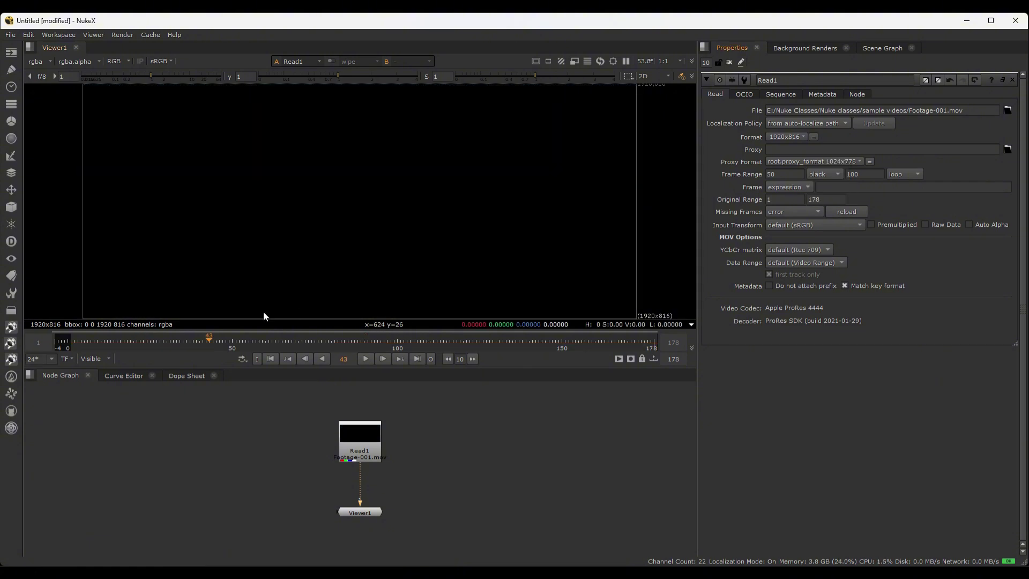
click(204, 342)
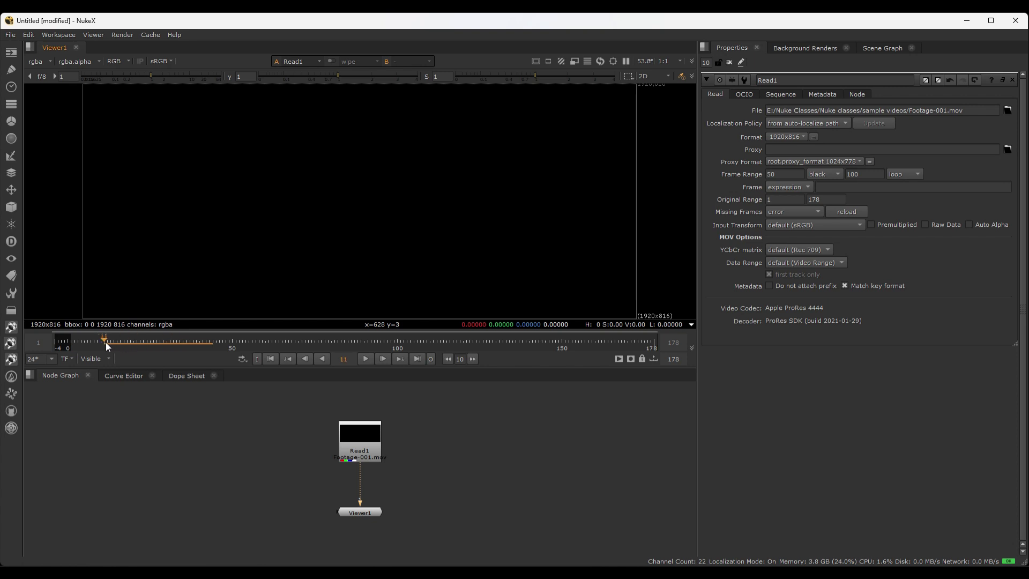
drag(107, 340, 324, 339)
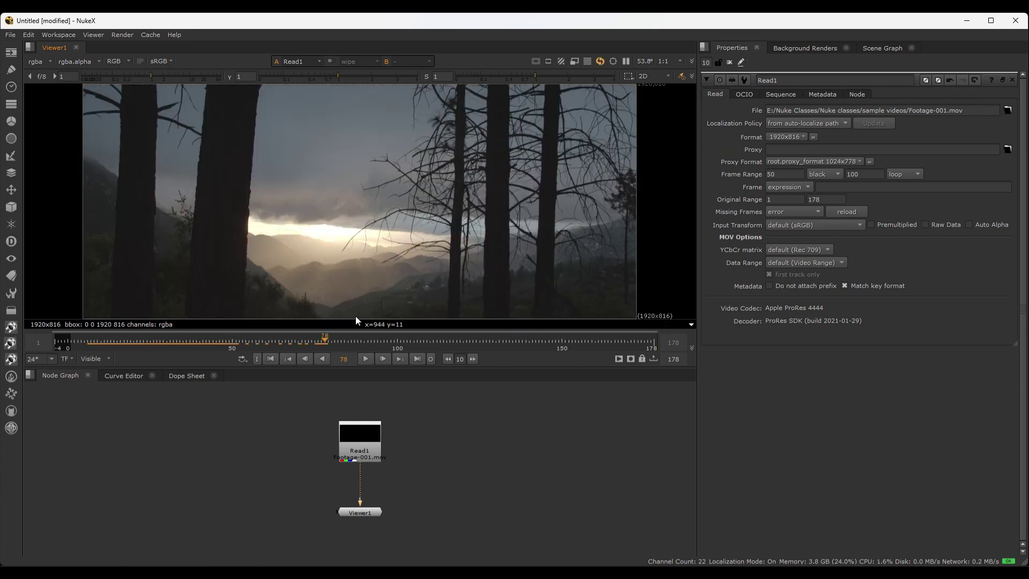
Try the bounce option for Read1's behaviour after the last frame, scrubbing and playing the footage.
click(906, 174)
click(898, 186)
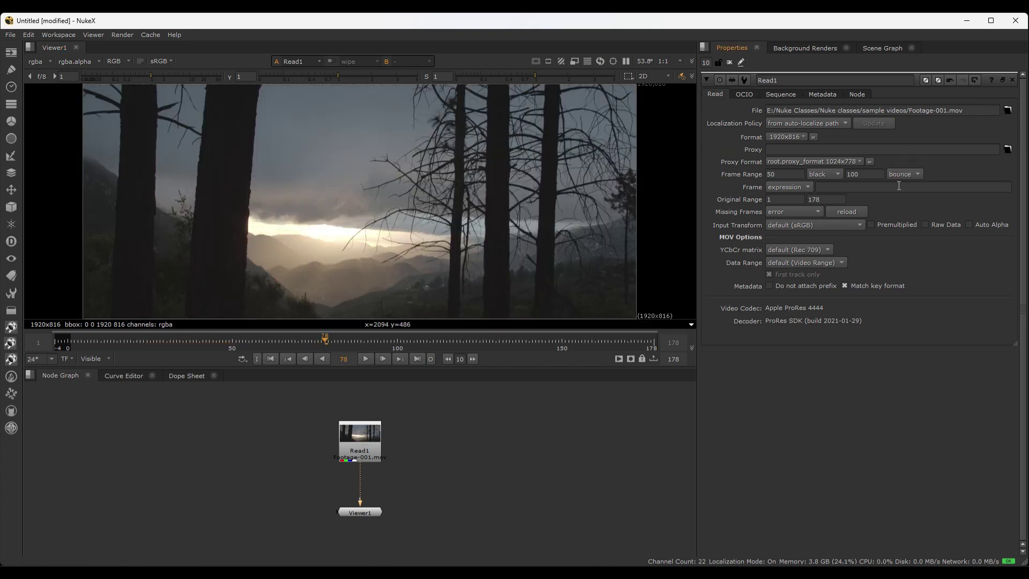
click(321, 339)
mouse_move(323, 338)
mouse_down()
mouse_move(307, 341)
mouse_move(333, 335)
mouse_move(304, 339)
mouse_up()
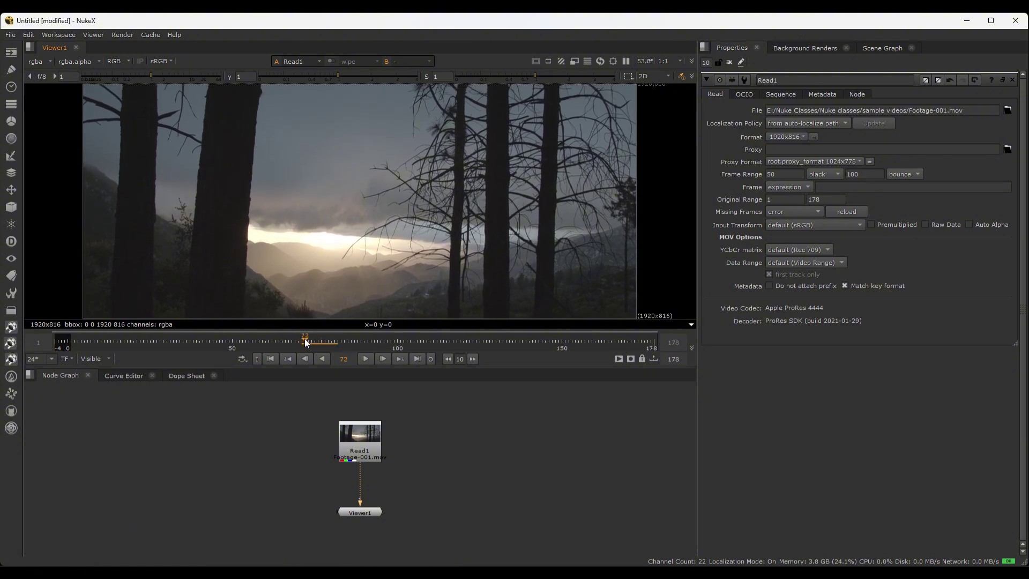
click(366, 358)
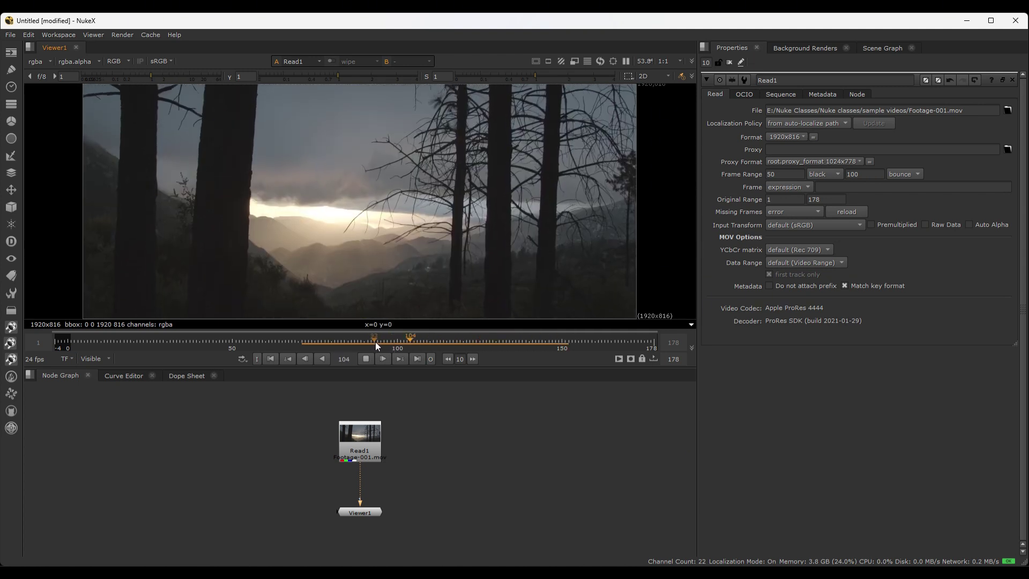
key(k)
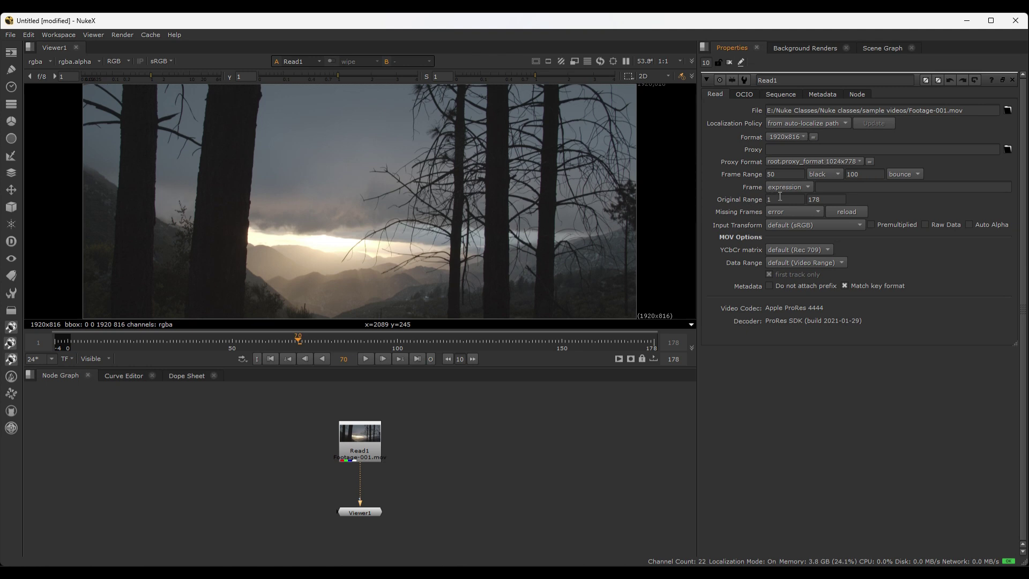
Try the start at and offset modes for Read1's Frame setting.
click(720, 180)
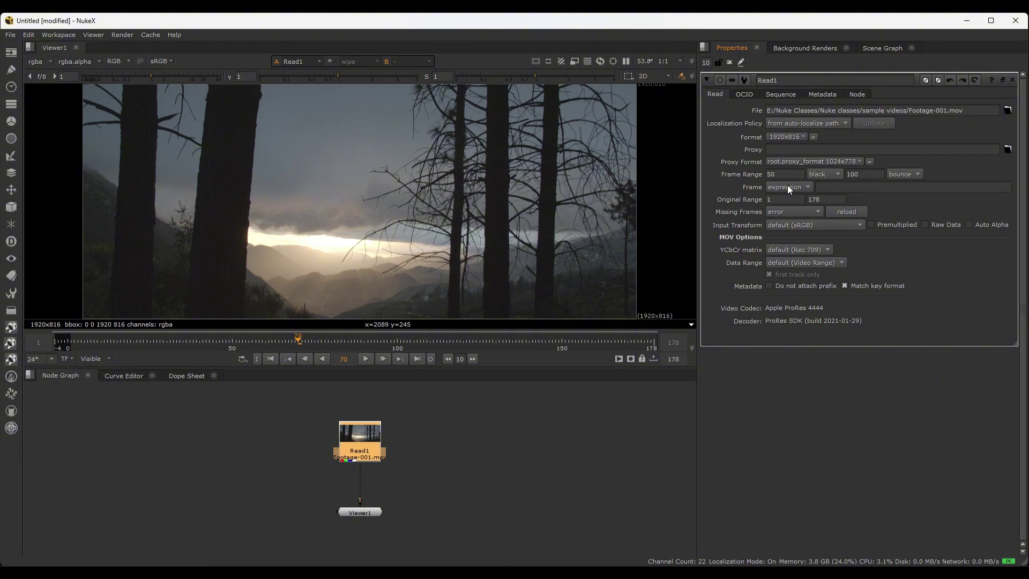
click(807, 188)
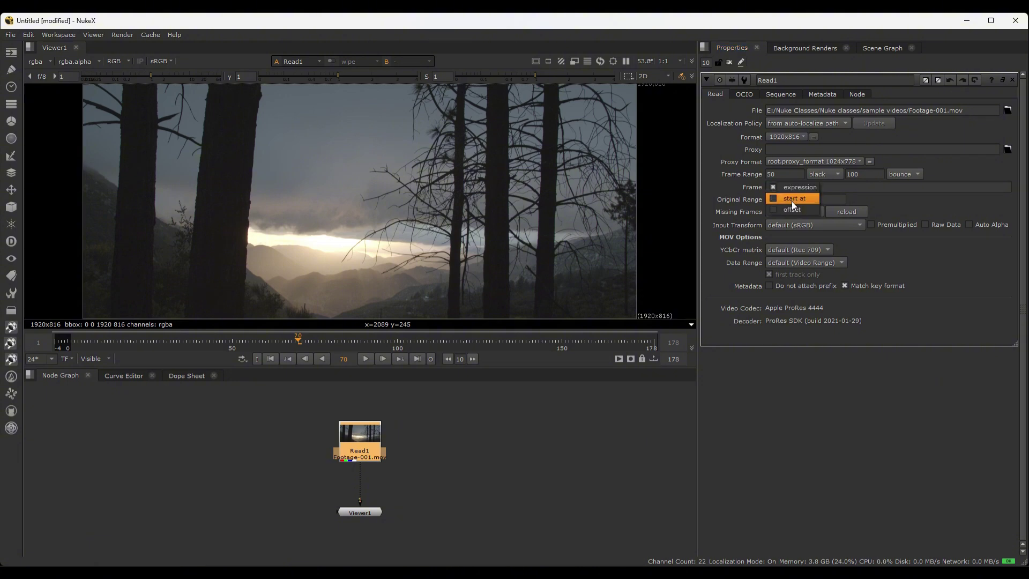
click(792, 199)
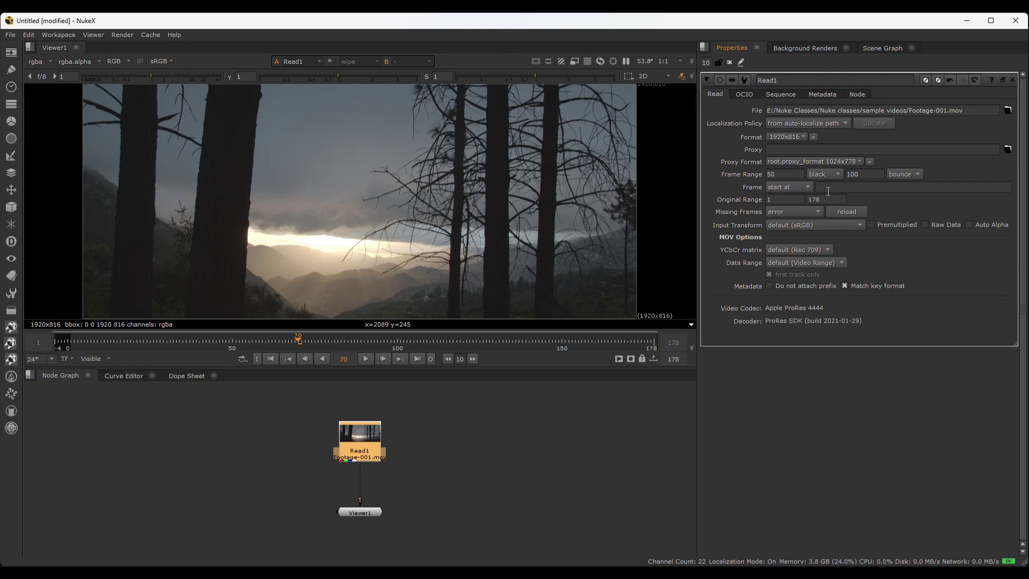
click(835, 188)
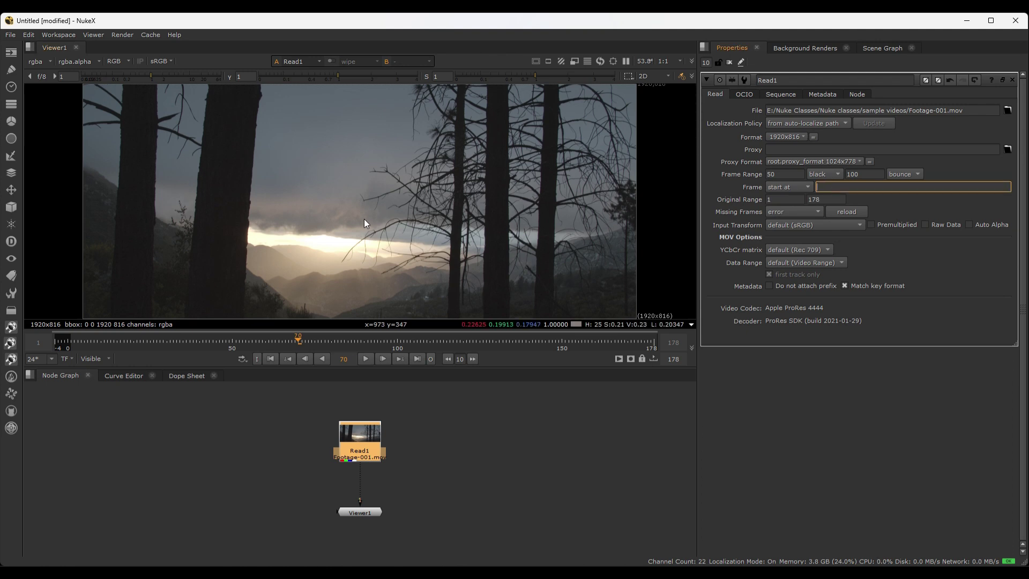
click(803, 188)
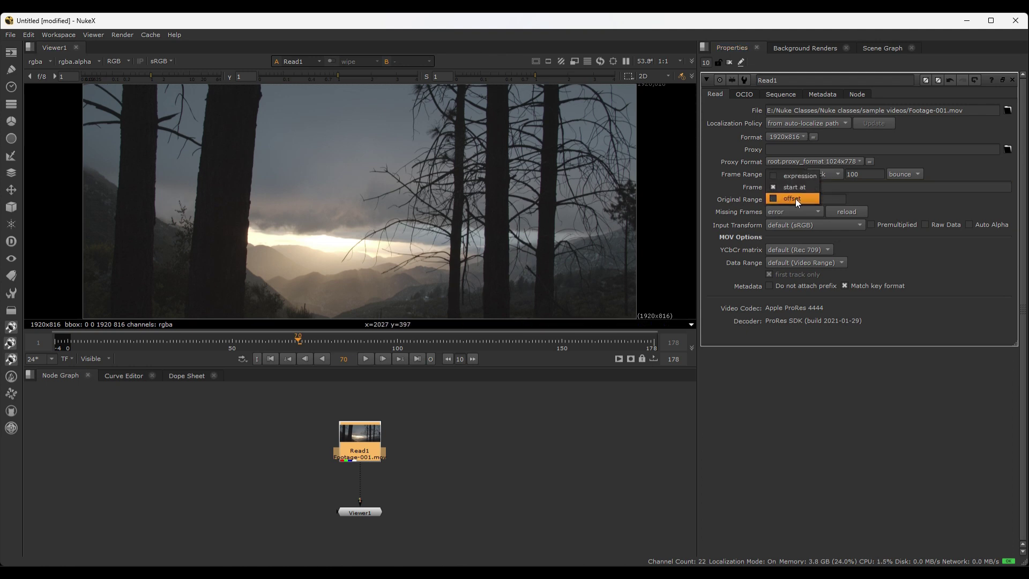
click(795, 198)
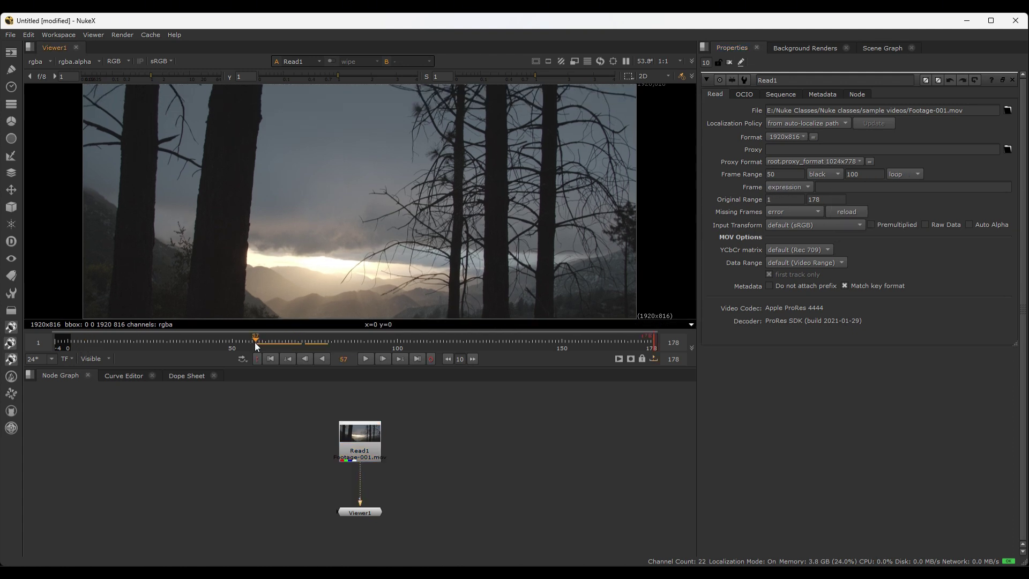
Limit the viewer timeline's playback range to frames 50 to 150 and play the footage.
drag(255, 342, 384, 342)
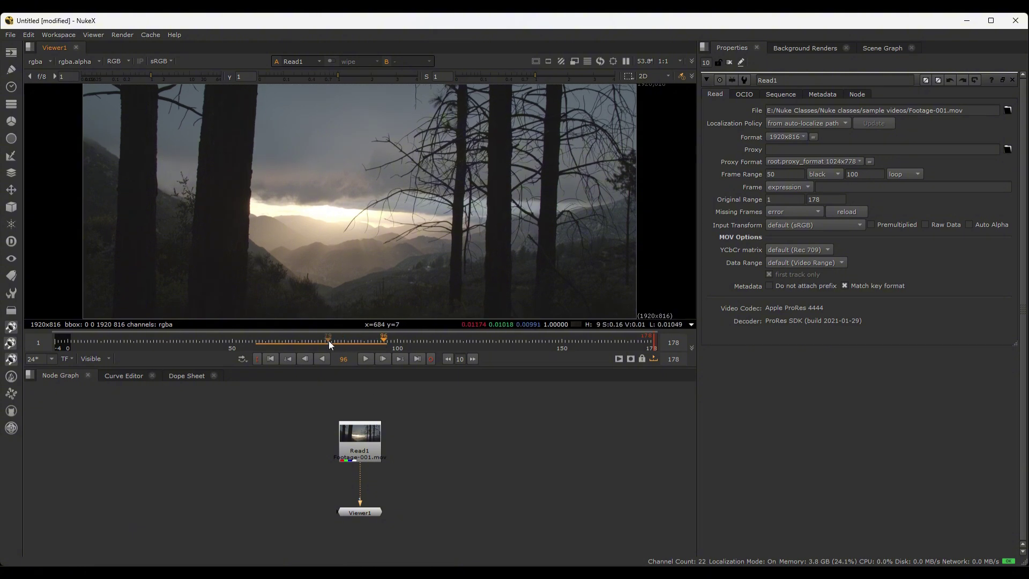
mouse_move(296, 341)
mouse_down()
mouse_move(255, 333)
mouse_move(321, 342)
mouse_move(279, 341)
mouse_up()
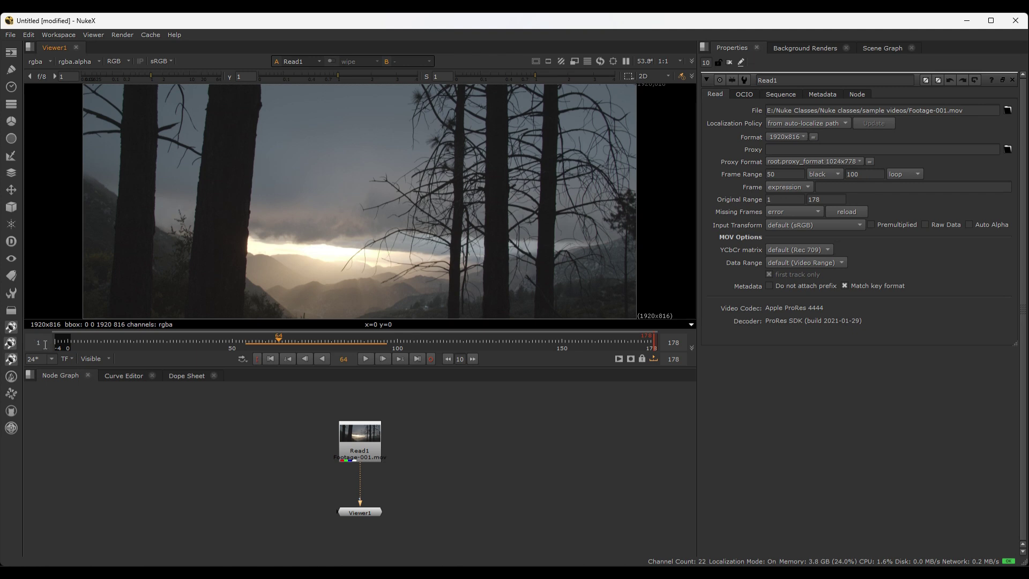
double_click(45, 345)
text(50)
key(Return)
double_click(671, 343)
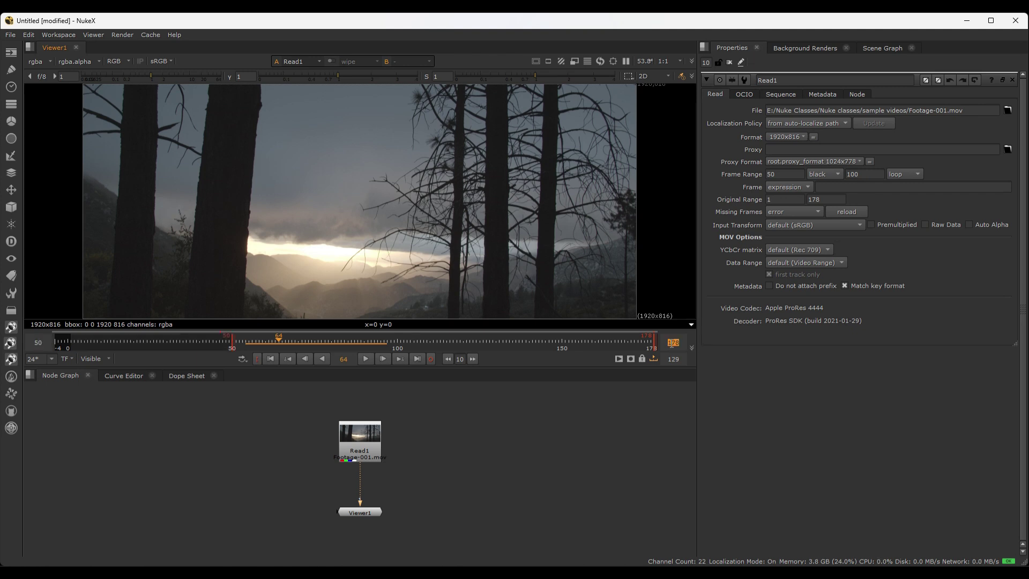
text(150)
key(Return)
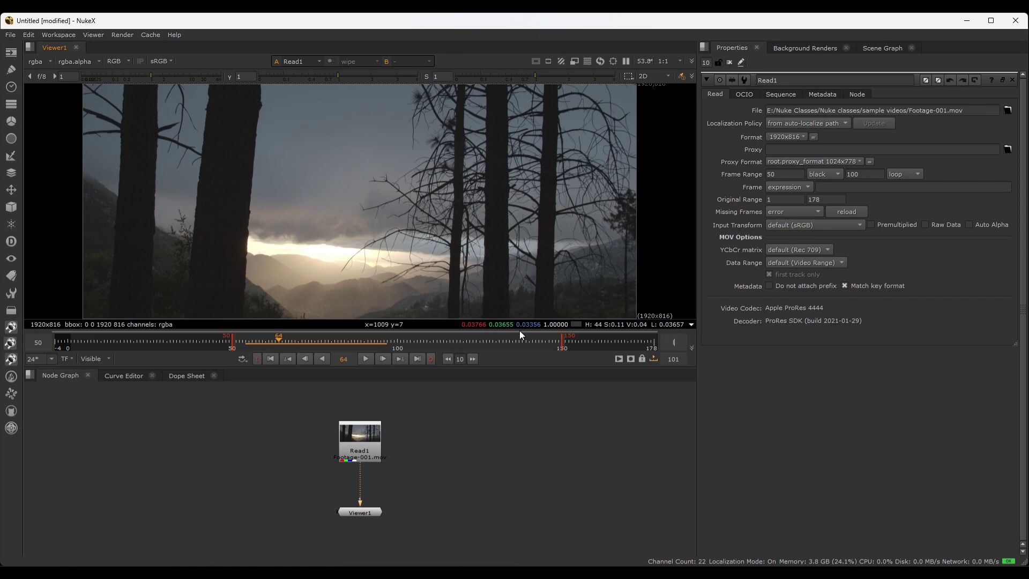
click(365, 358)
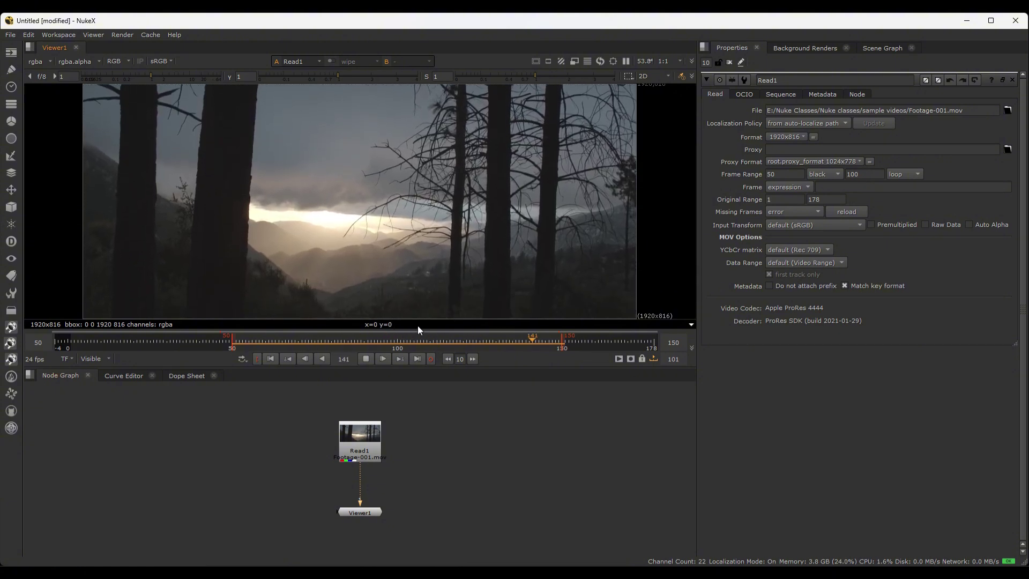
Set Read1's Missing Frames option to black and deselect the node in the graph.
click(707, 214)
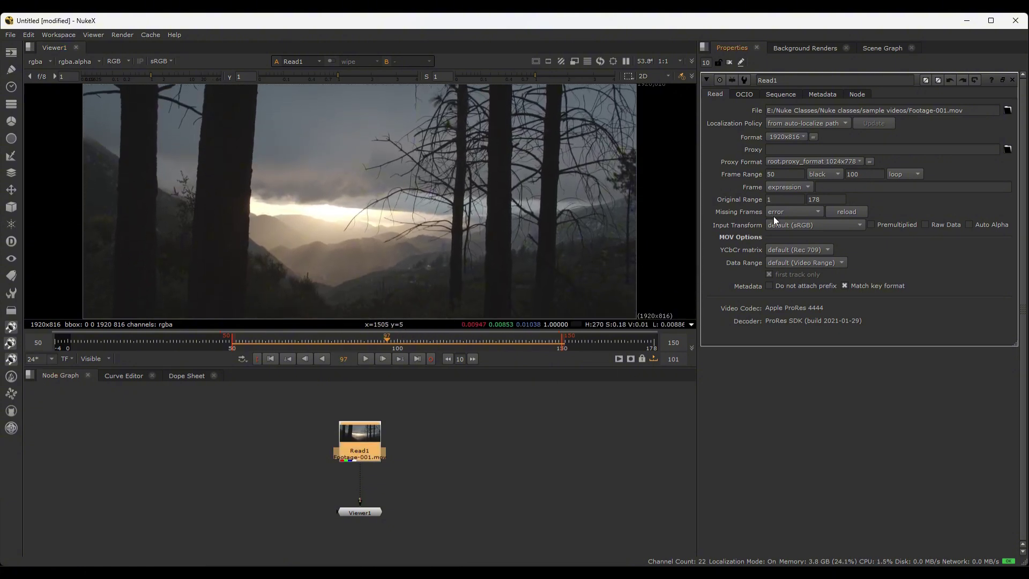
click(782, 212)
click(709, 213)
click(780, 214)
click(778, 209)
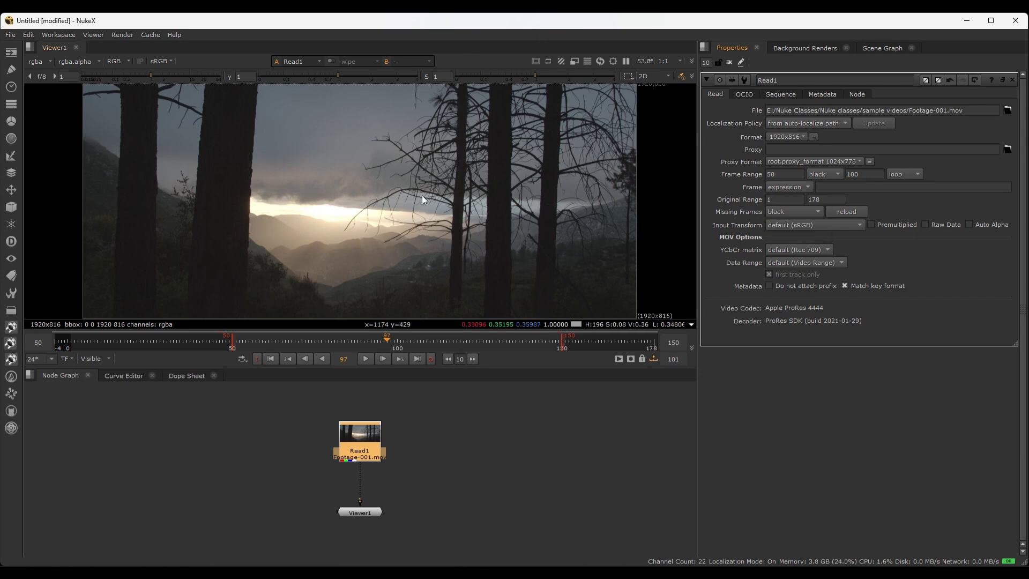
click(802, 214)
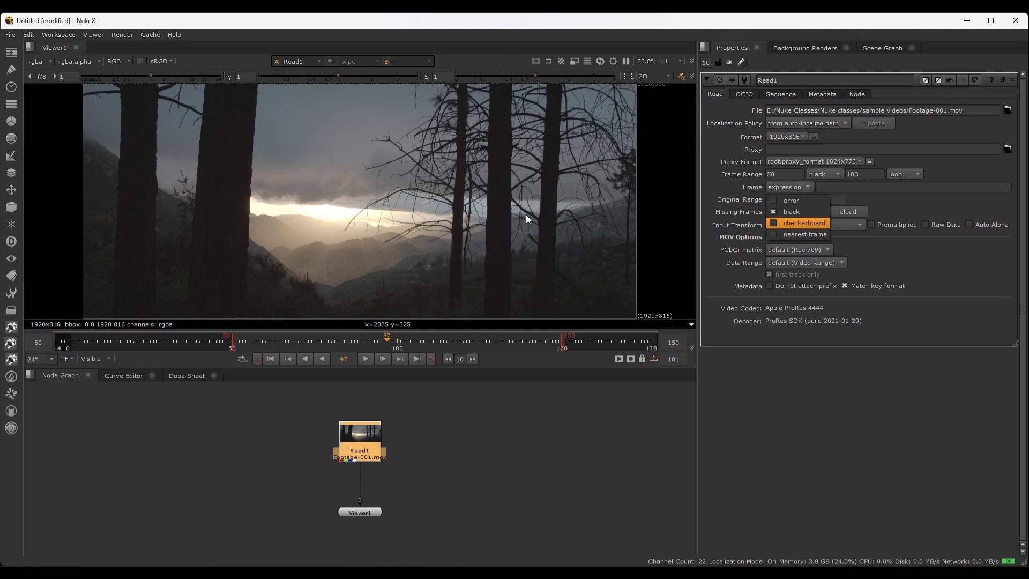
click(392, 191)
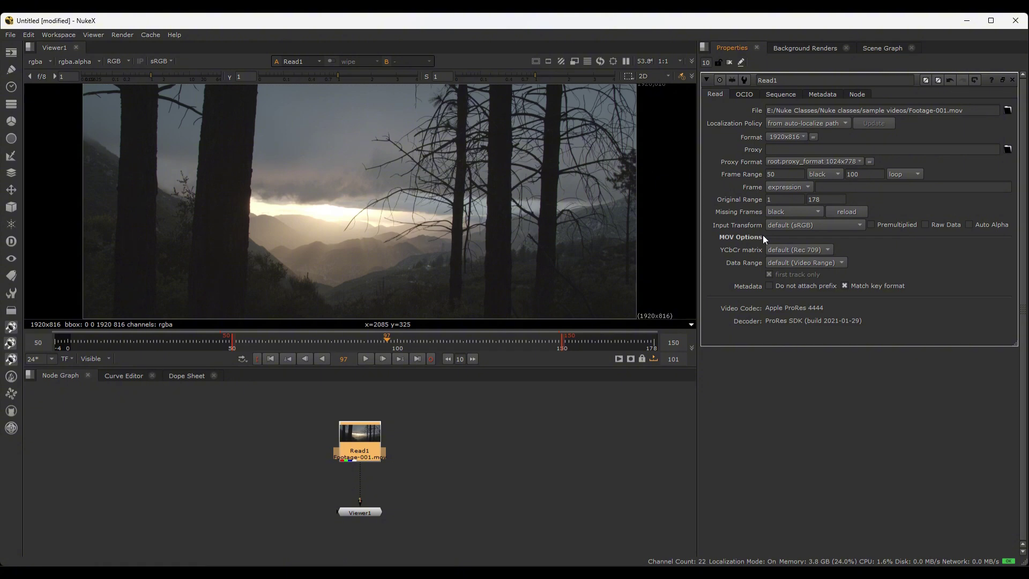
click(454, 421)
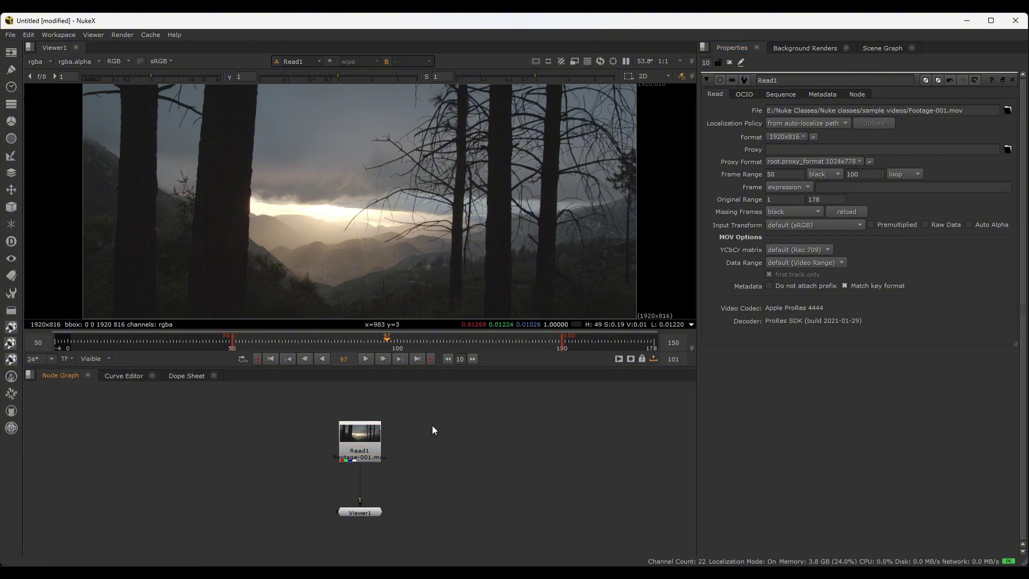